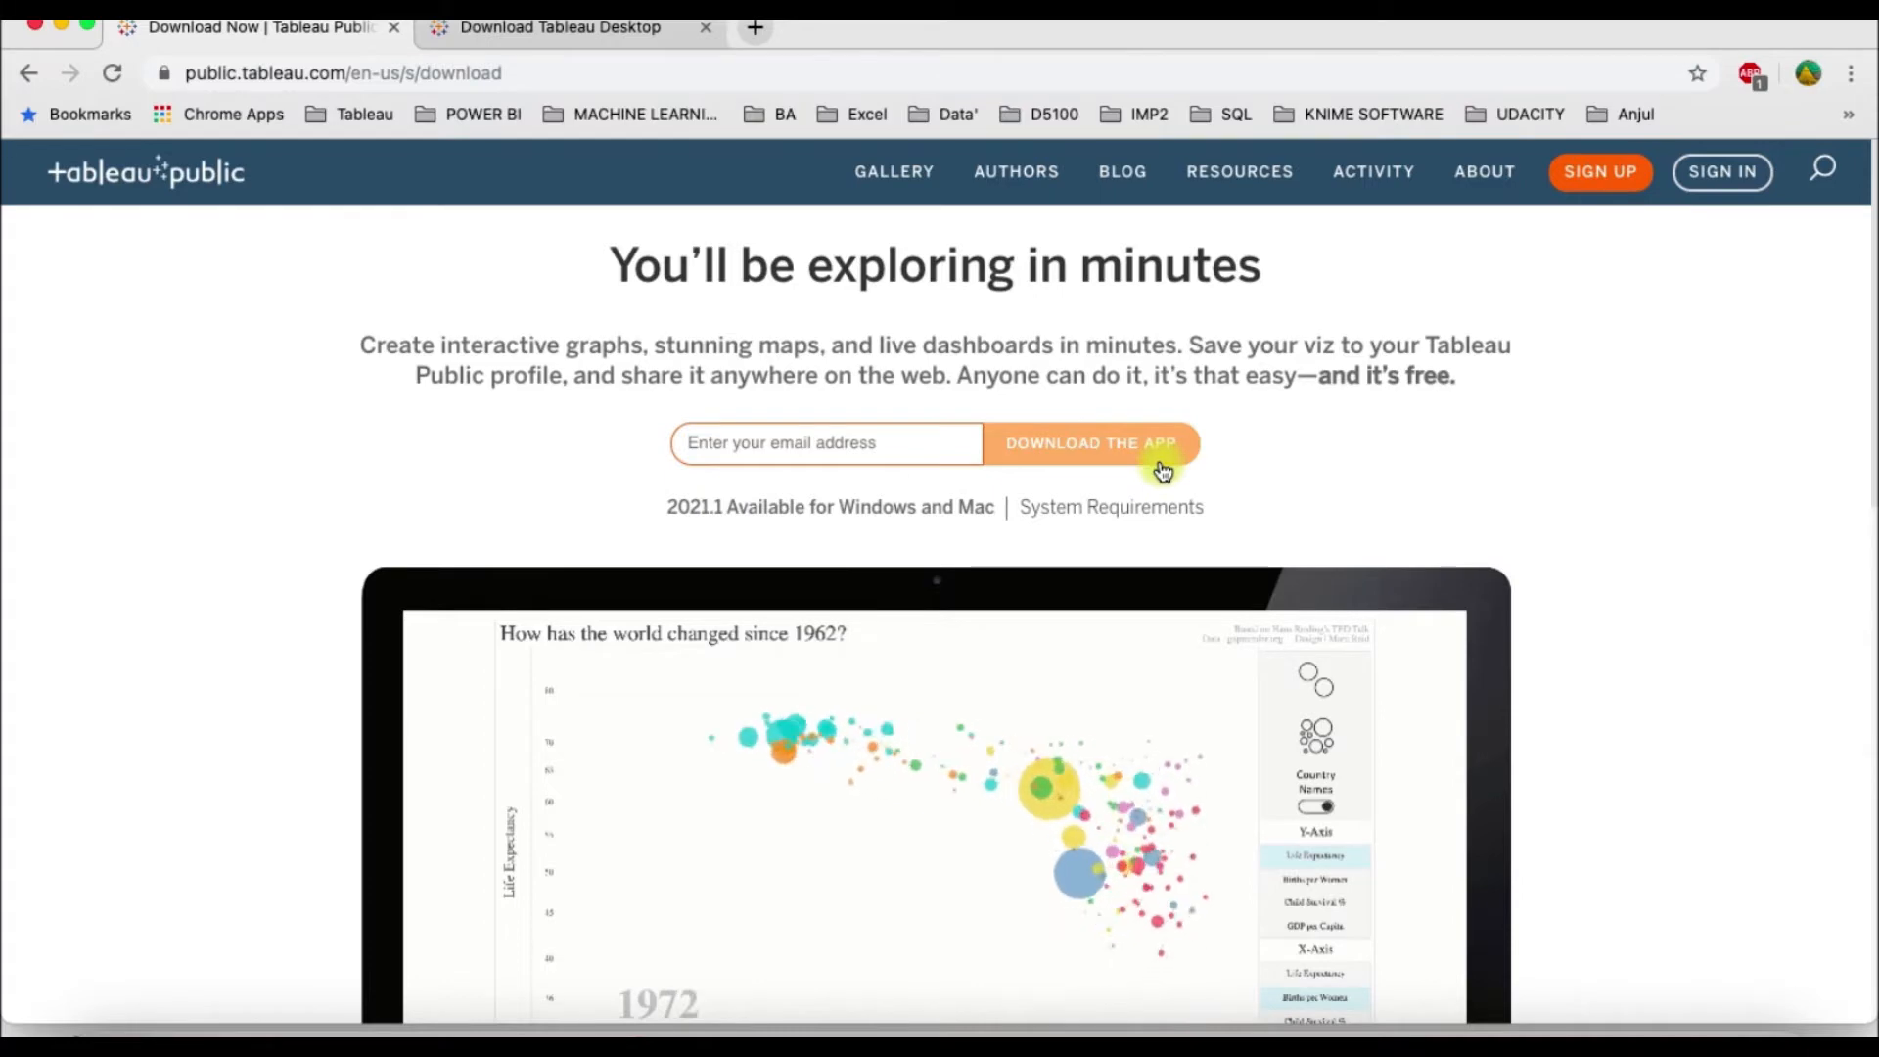
# Step: Switch to Tableau Public and connect to the Microsoft Excel file Superstore.xlsx
pyautogui.click(611, 27)
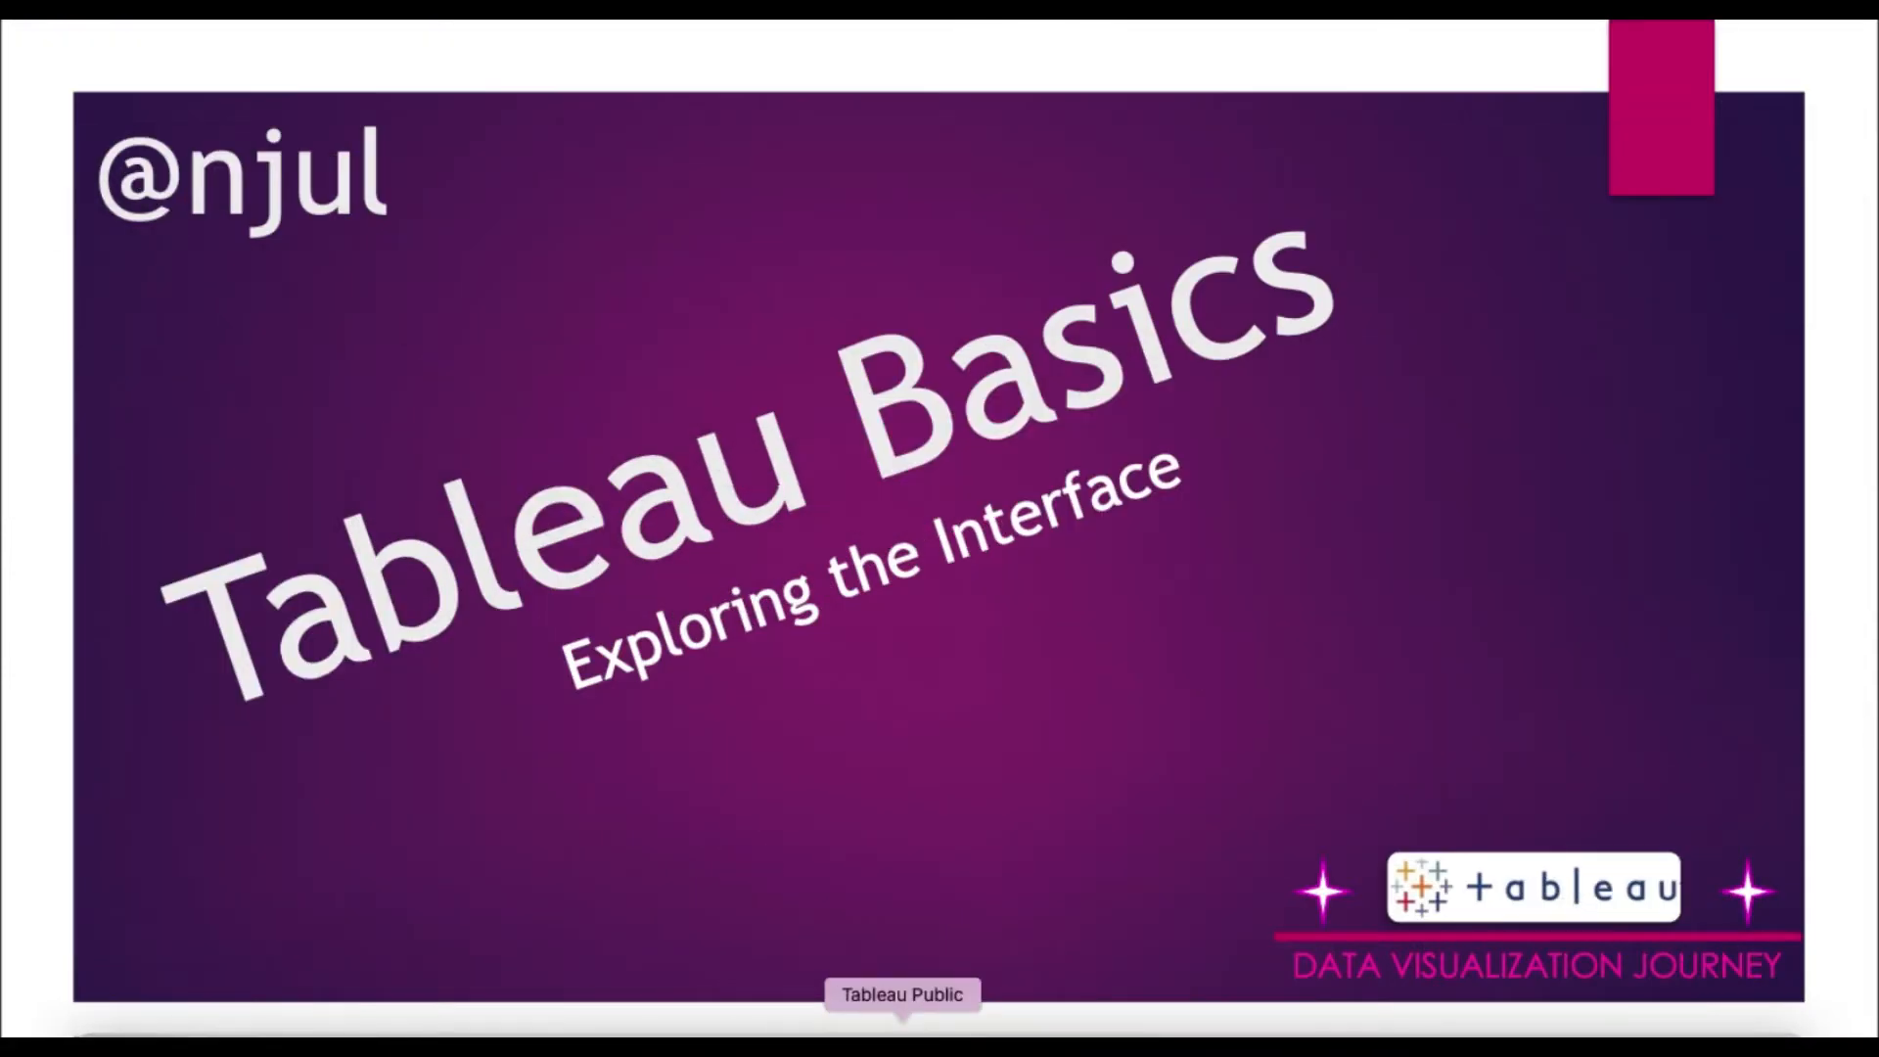
pyautogui.click(917, 1027)
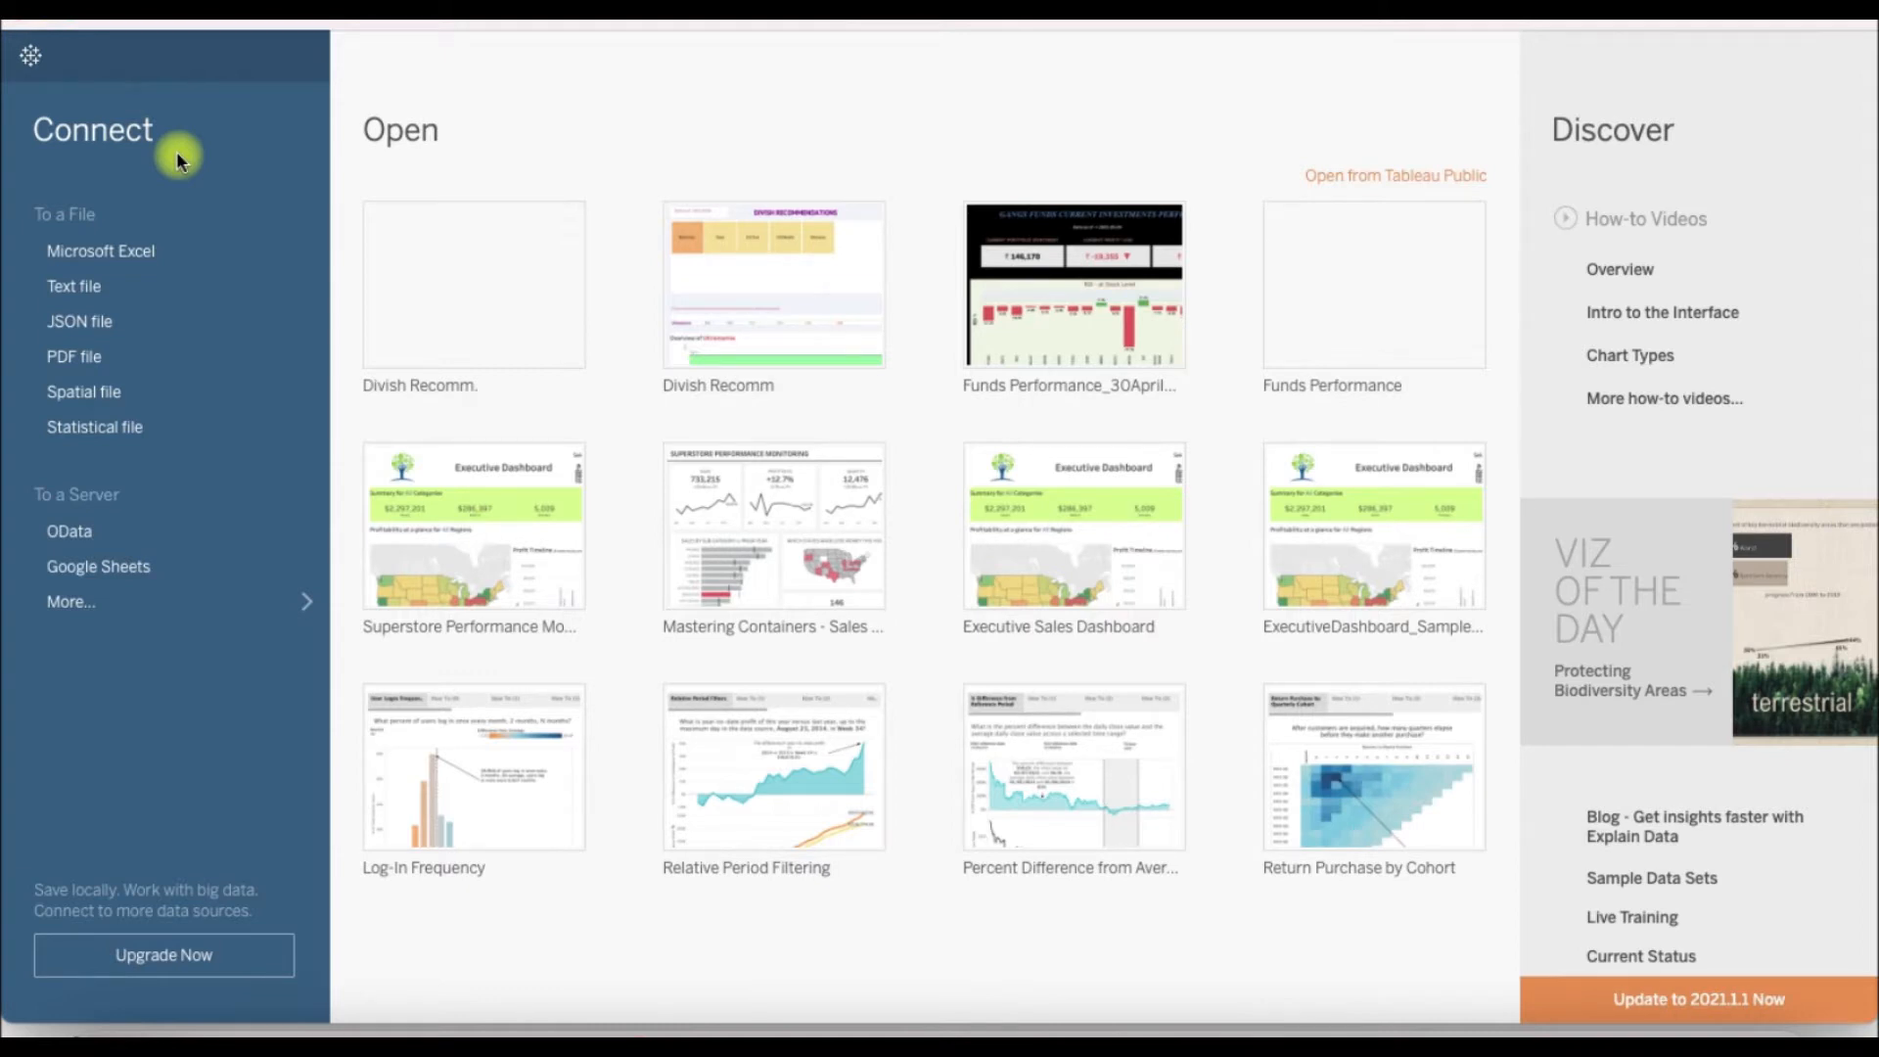
pyautogui.click(169, 250)
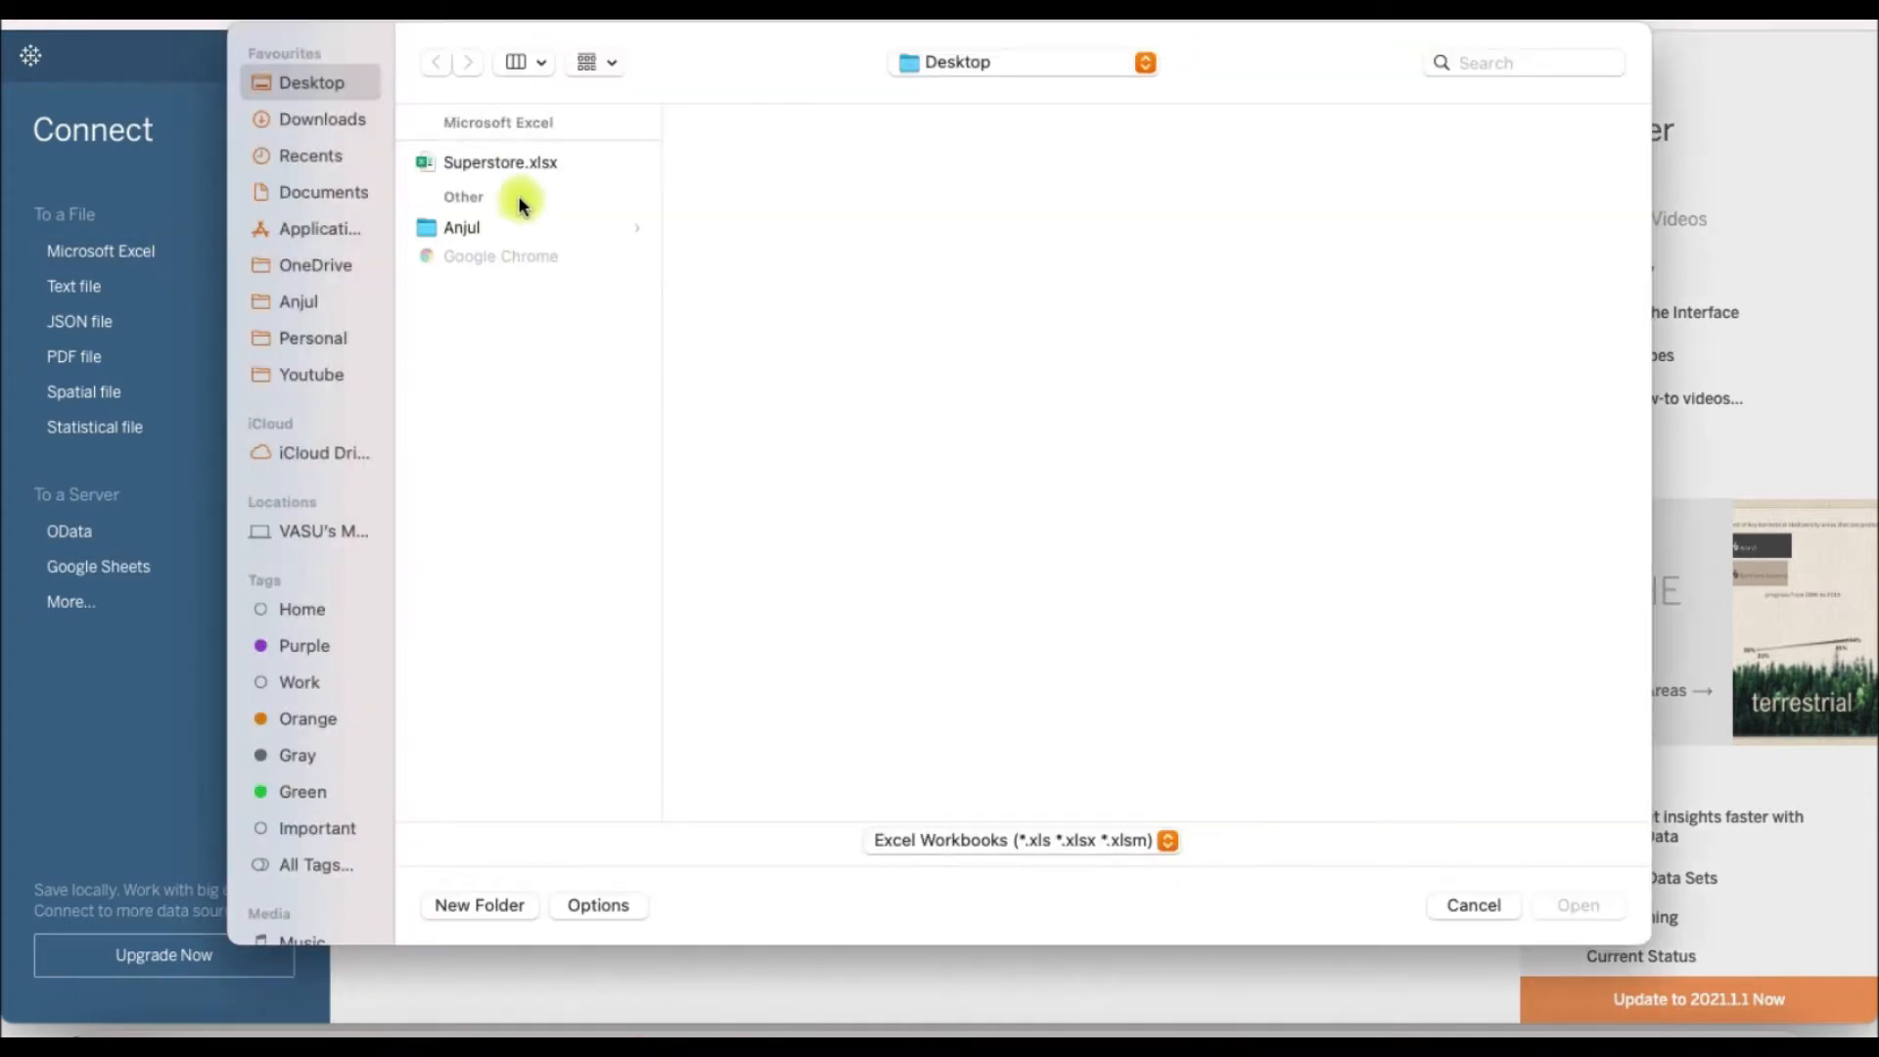
pyautogui.doubleClick(512, 165)
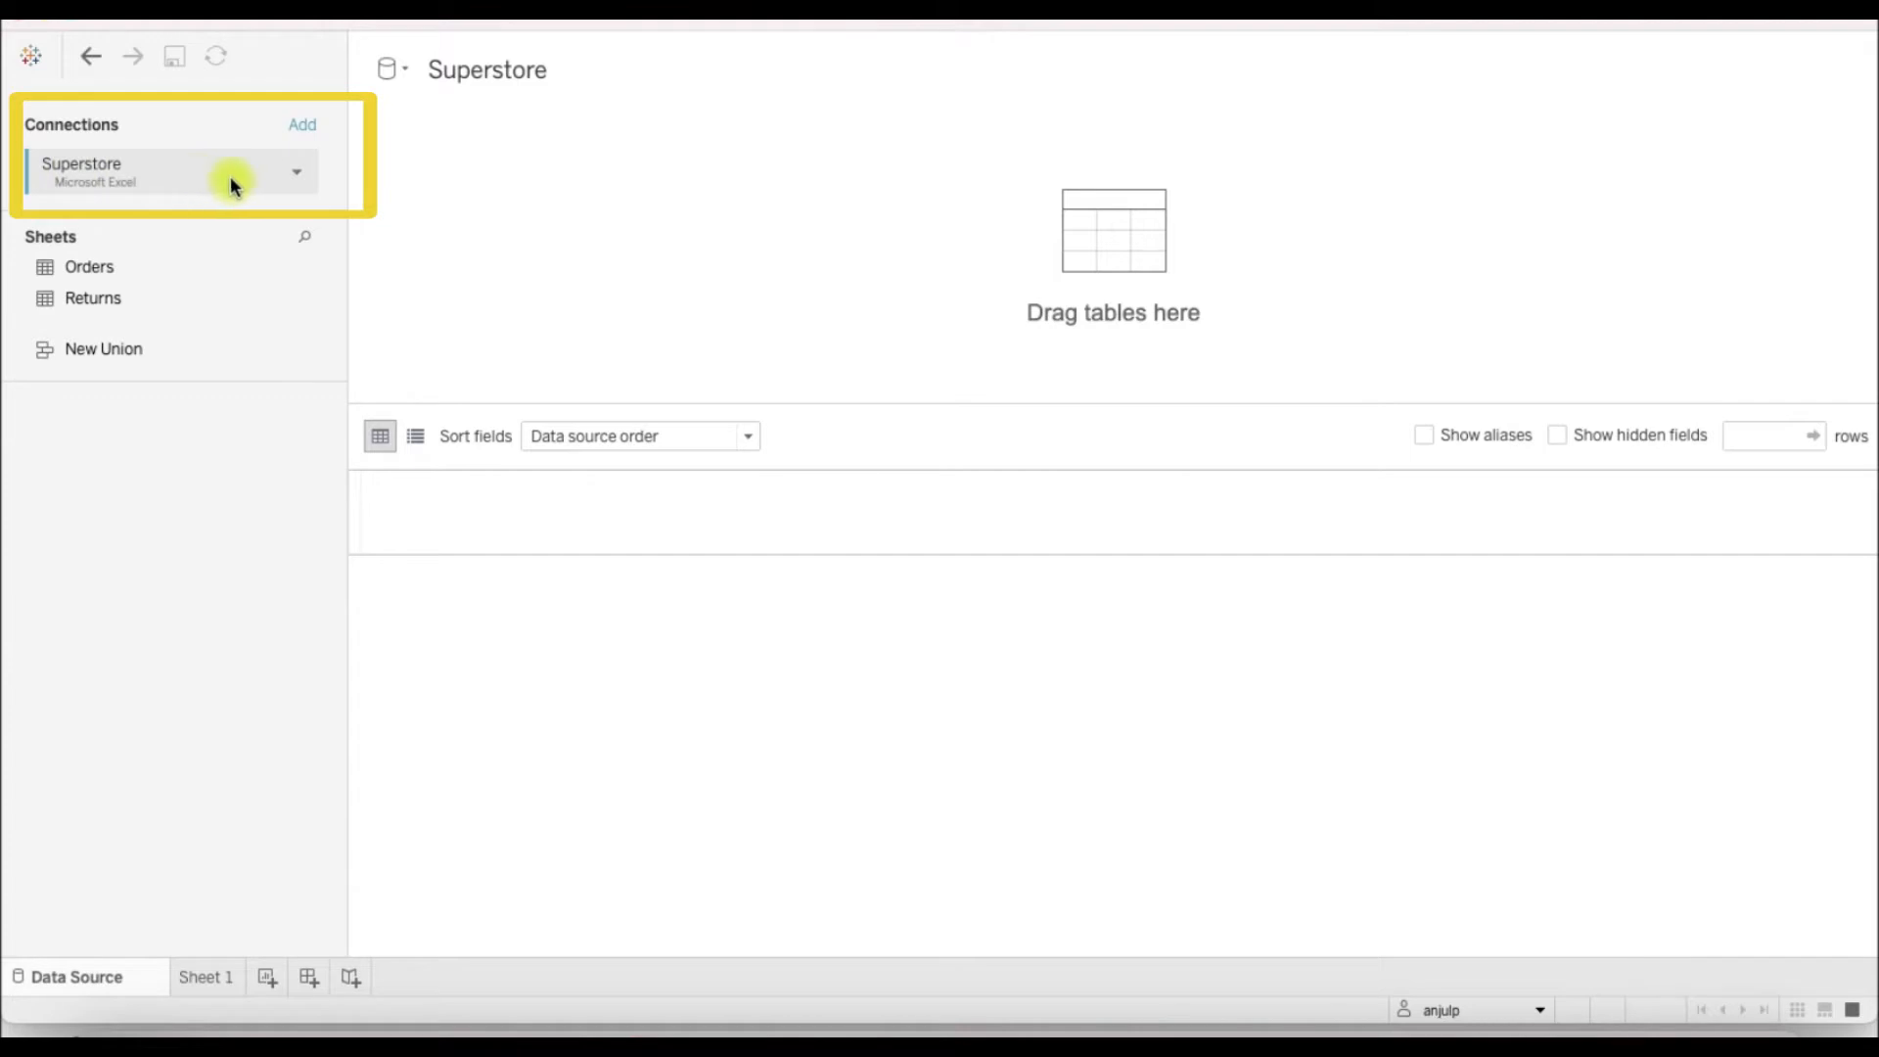
# Step: Add the Orders sheet to the Superstore data source
pyautogui.click(307, 129)
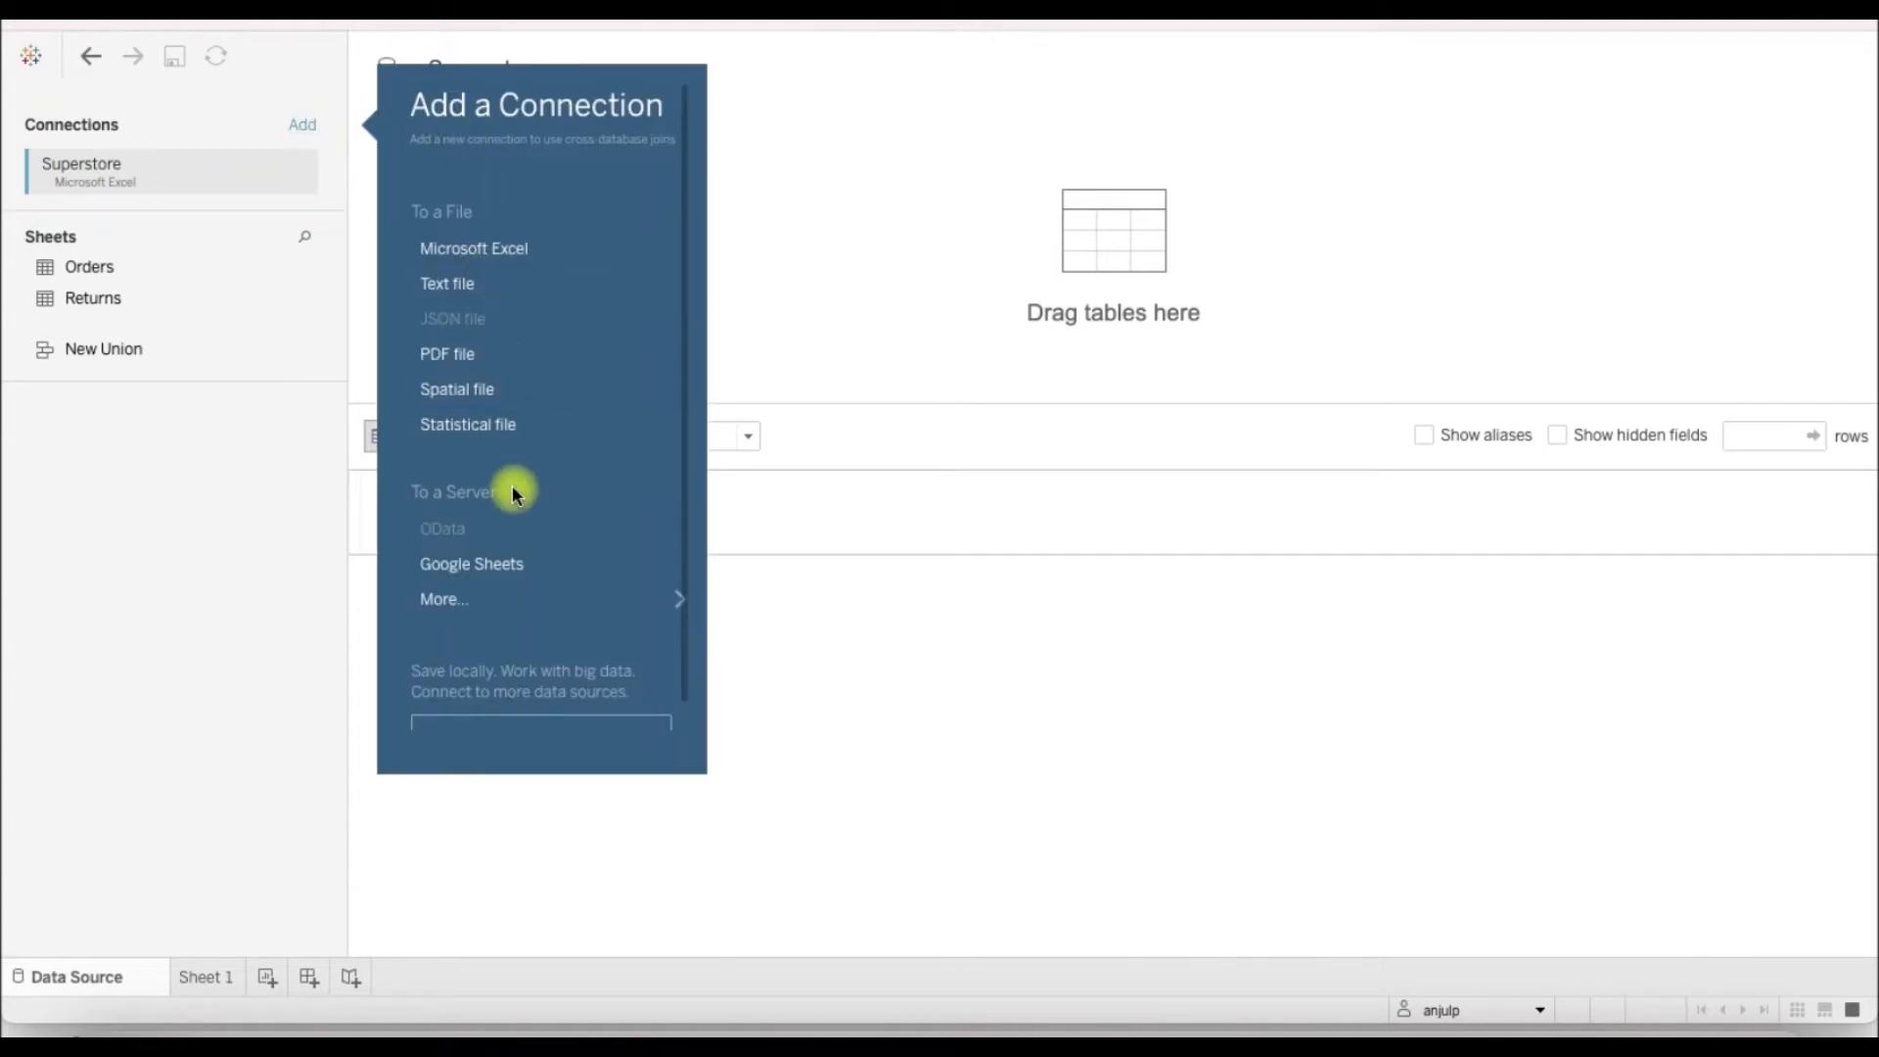
pyautogui.click(252, 524)
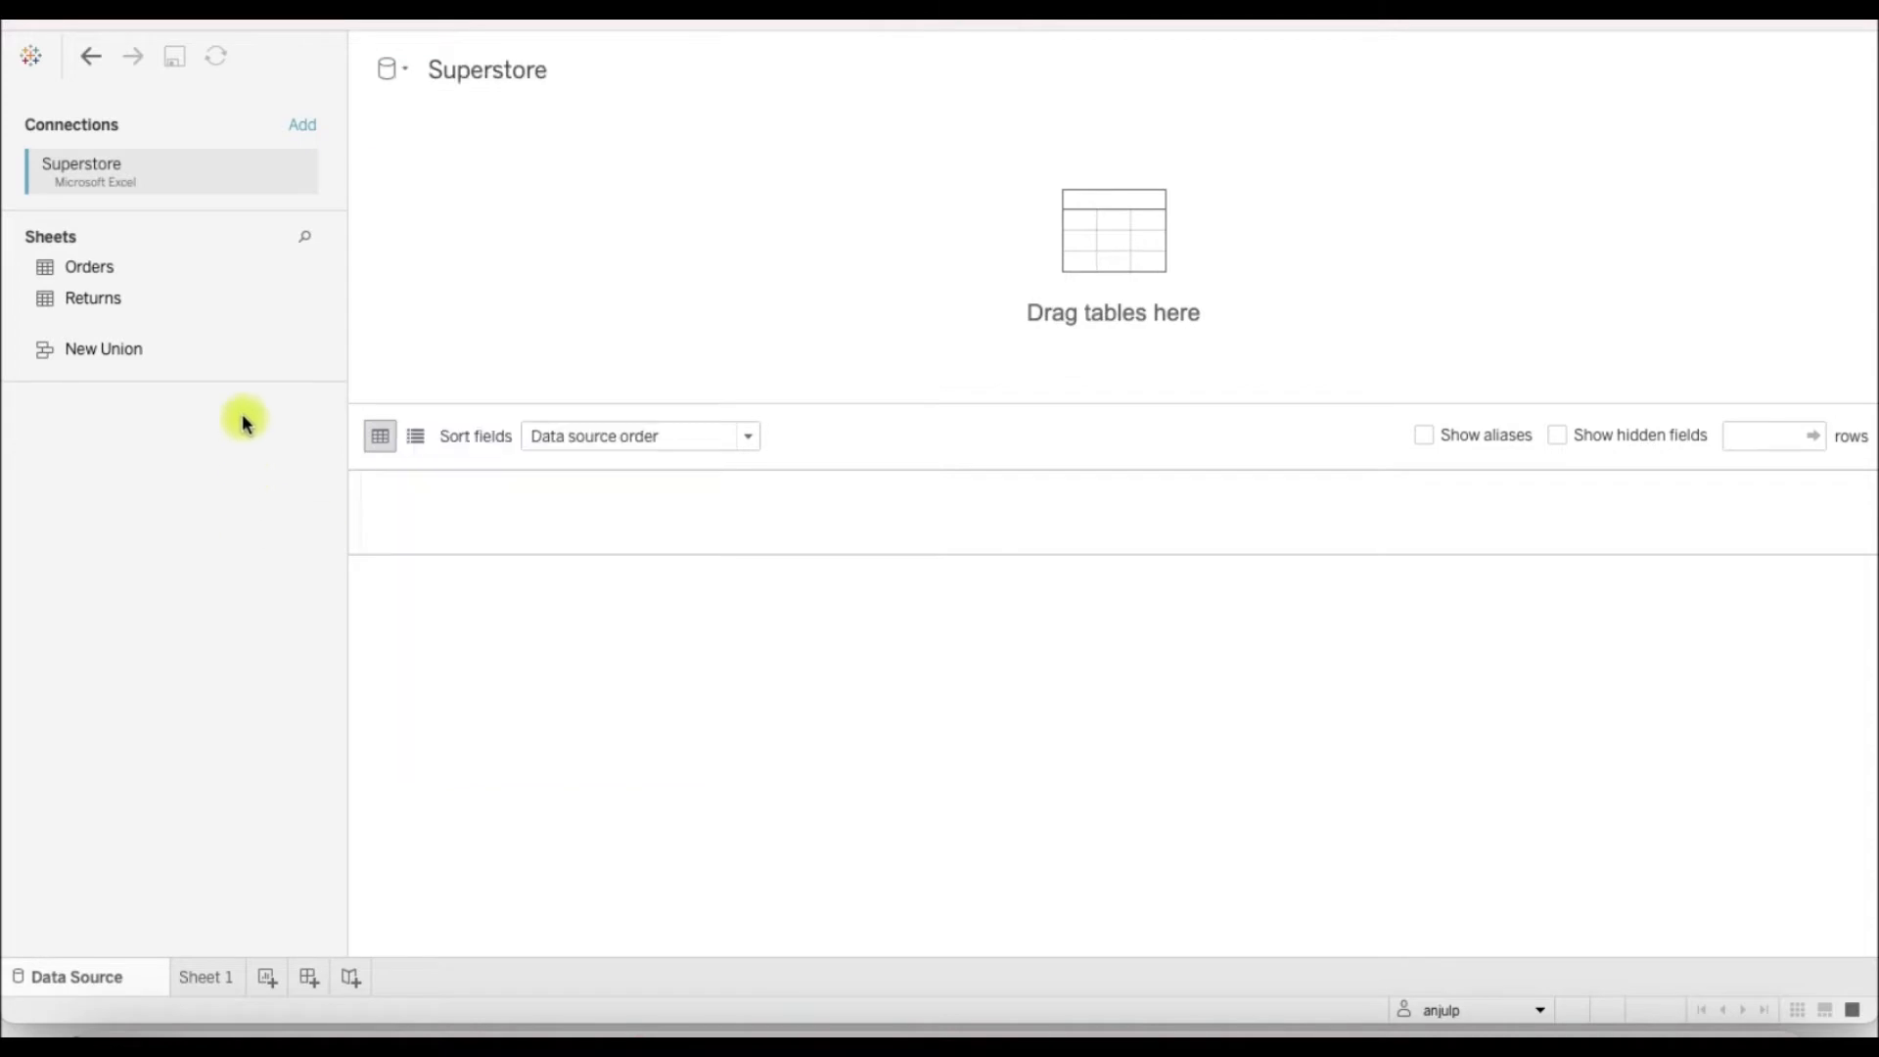
pyautogui.click(181, 275)
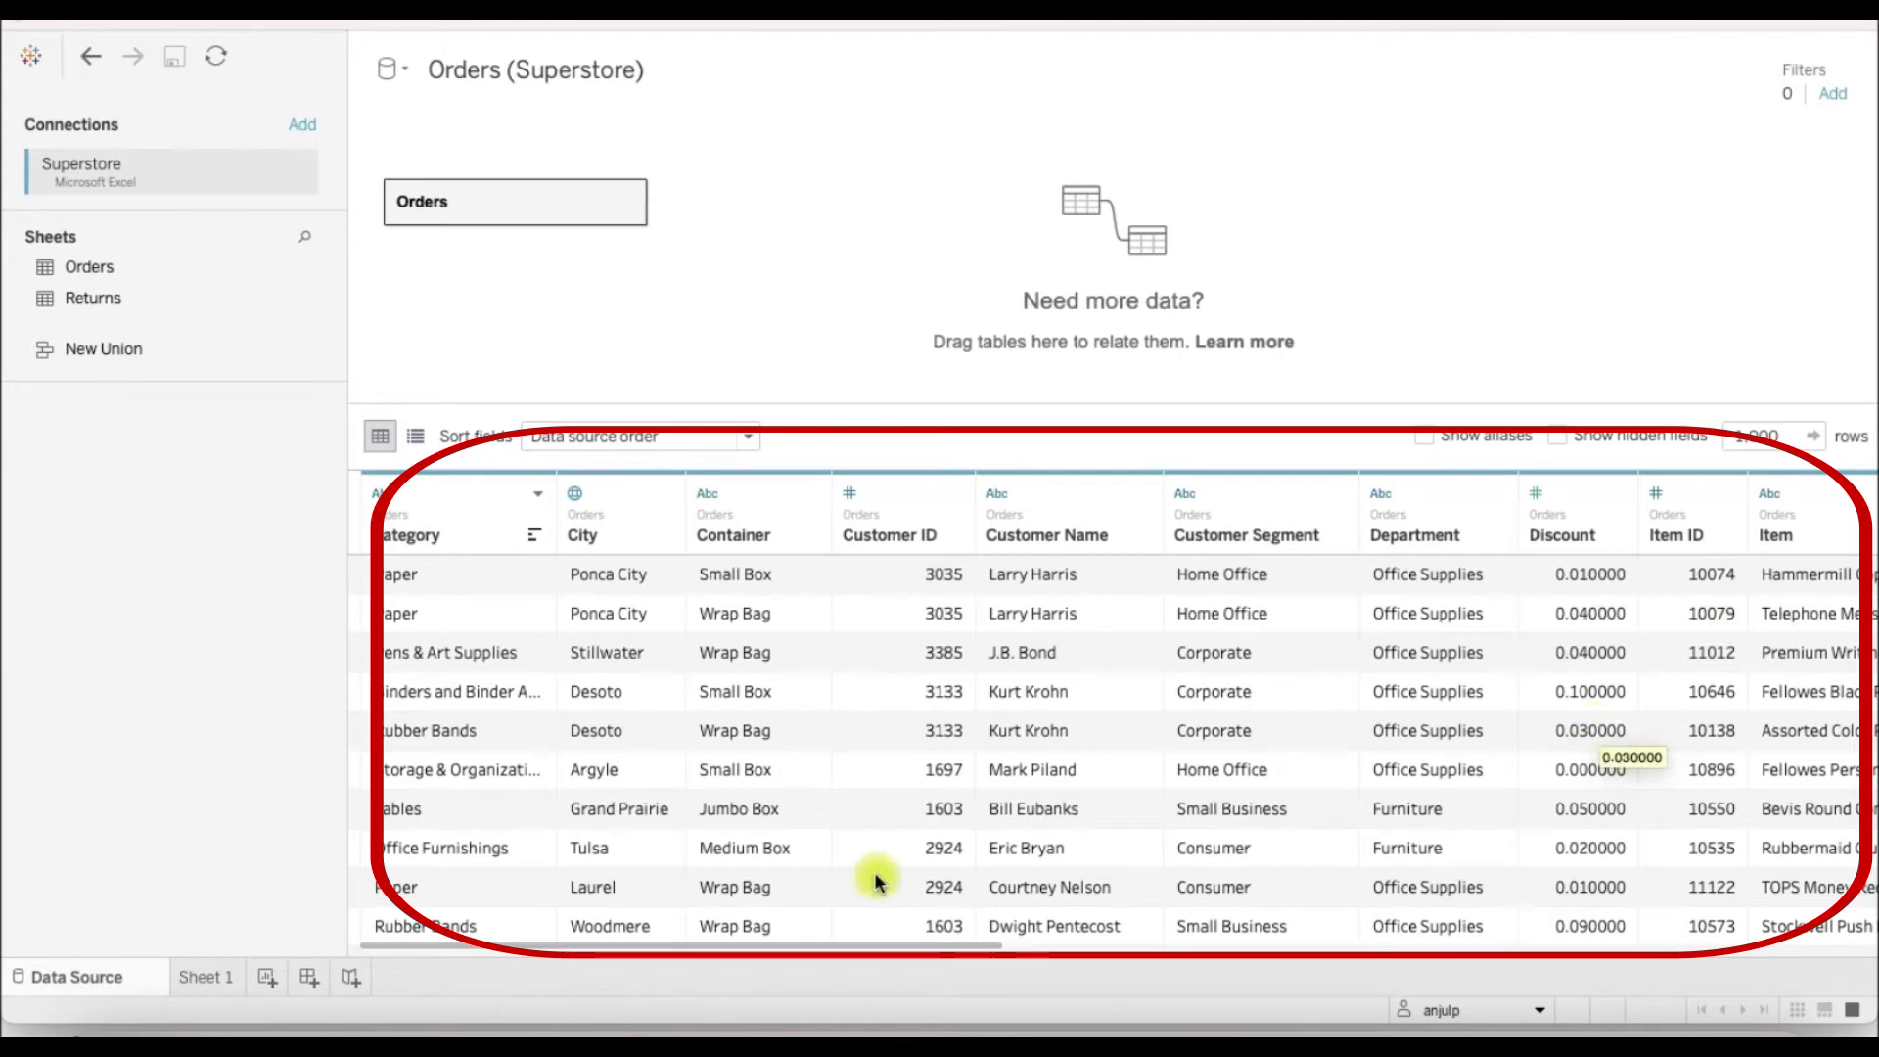
# Step: Examine the Orders data preview, including the data type options of the Category and Customer ID columns
pyautogui.moveTo(824, 946); pyautogui.dragTo(1765, 1006)
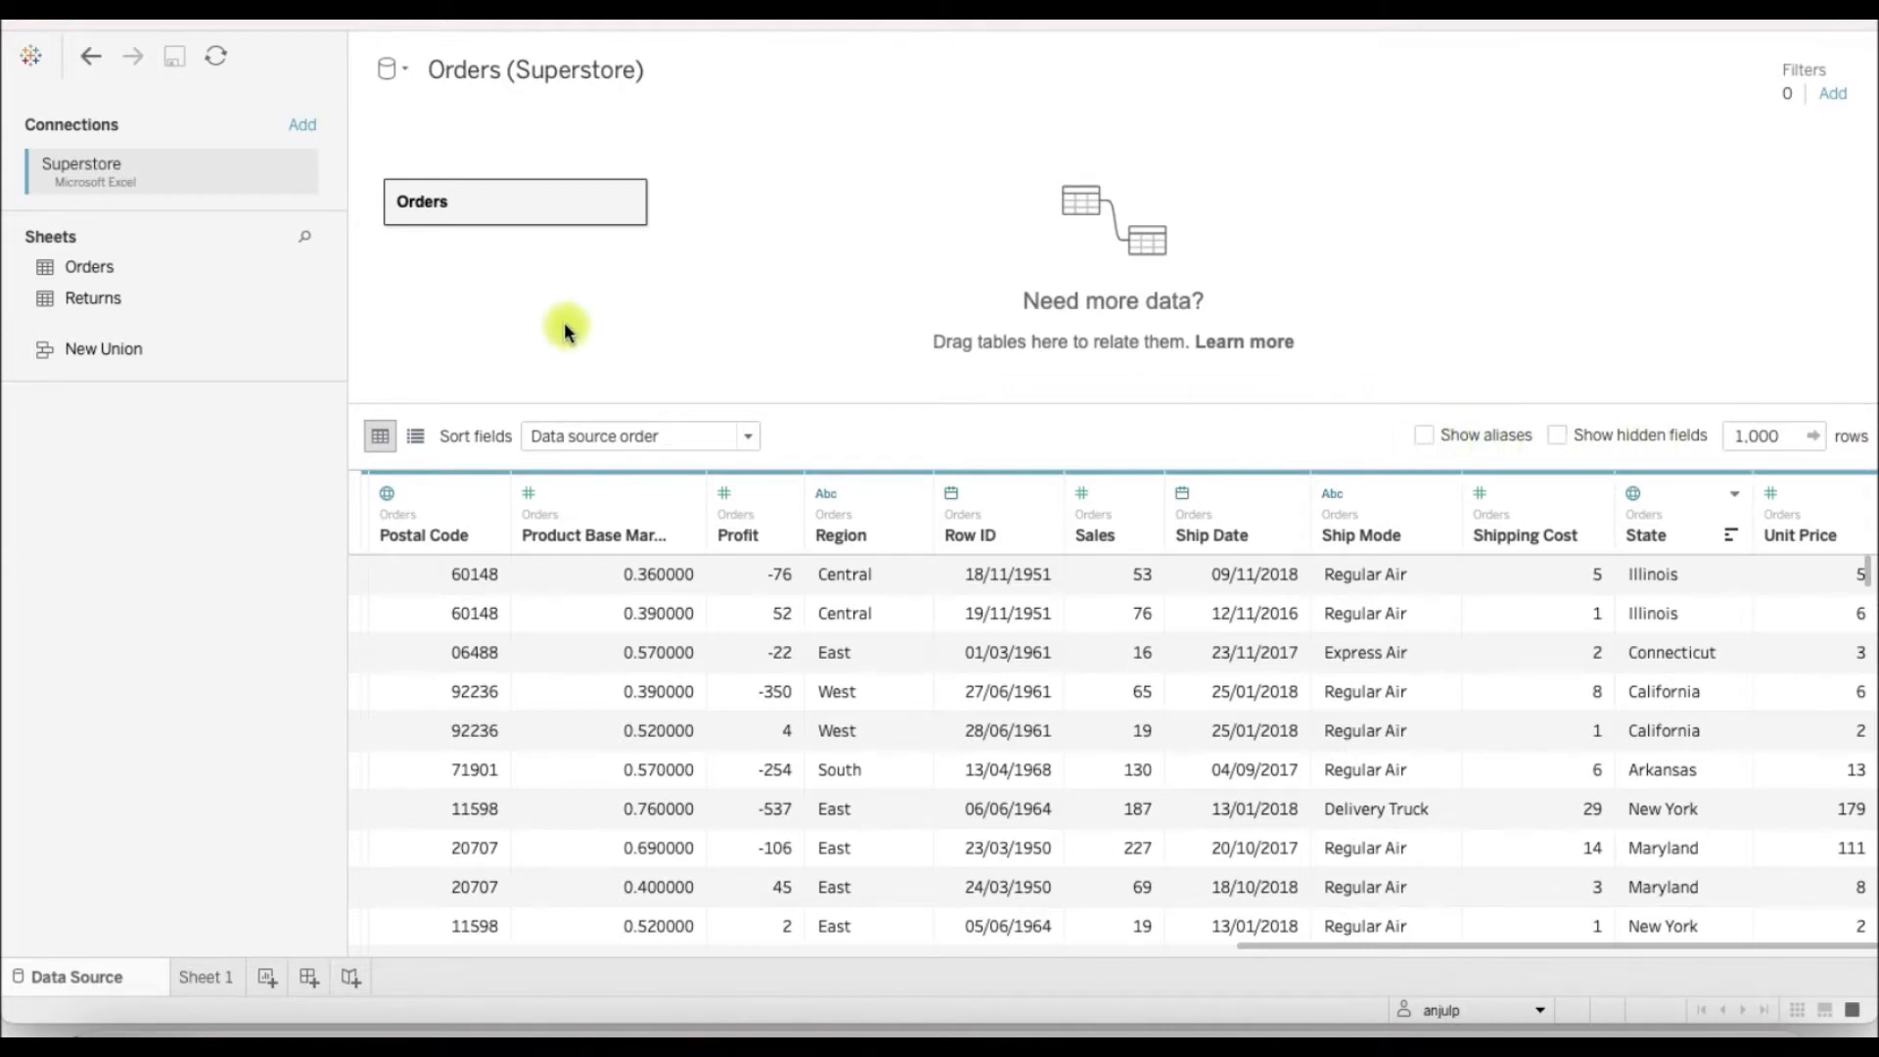
pyautogui.moveTo(1268, 943); pyautogui.dragTo(314, 1014)
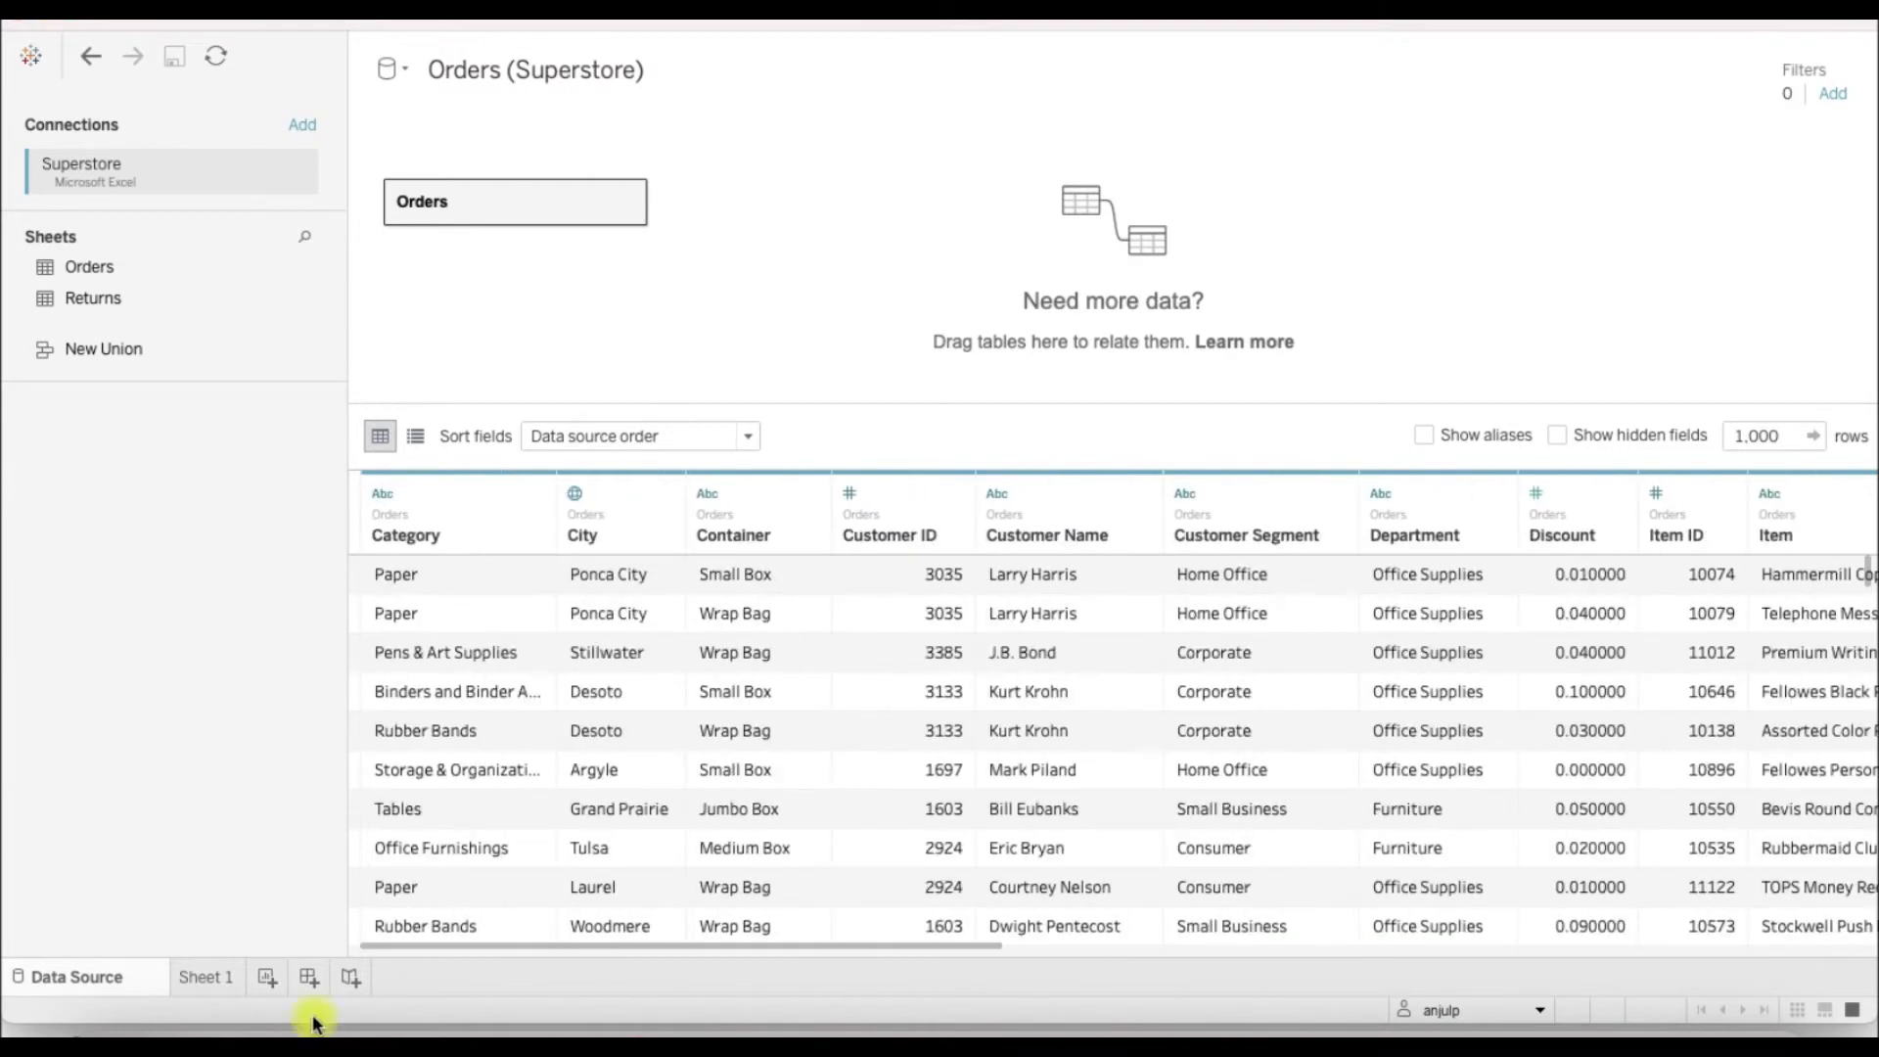
pyautogui.click(385, 499)
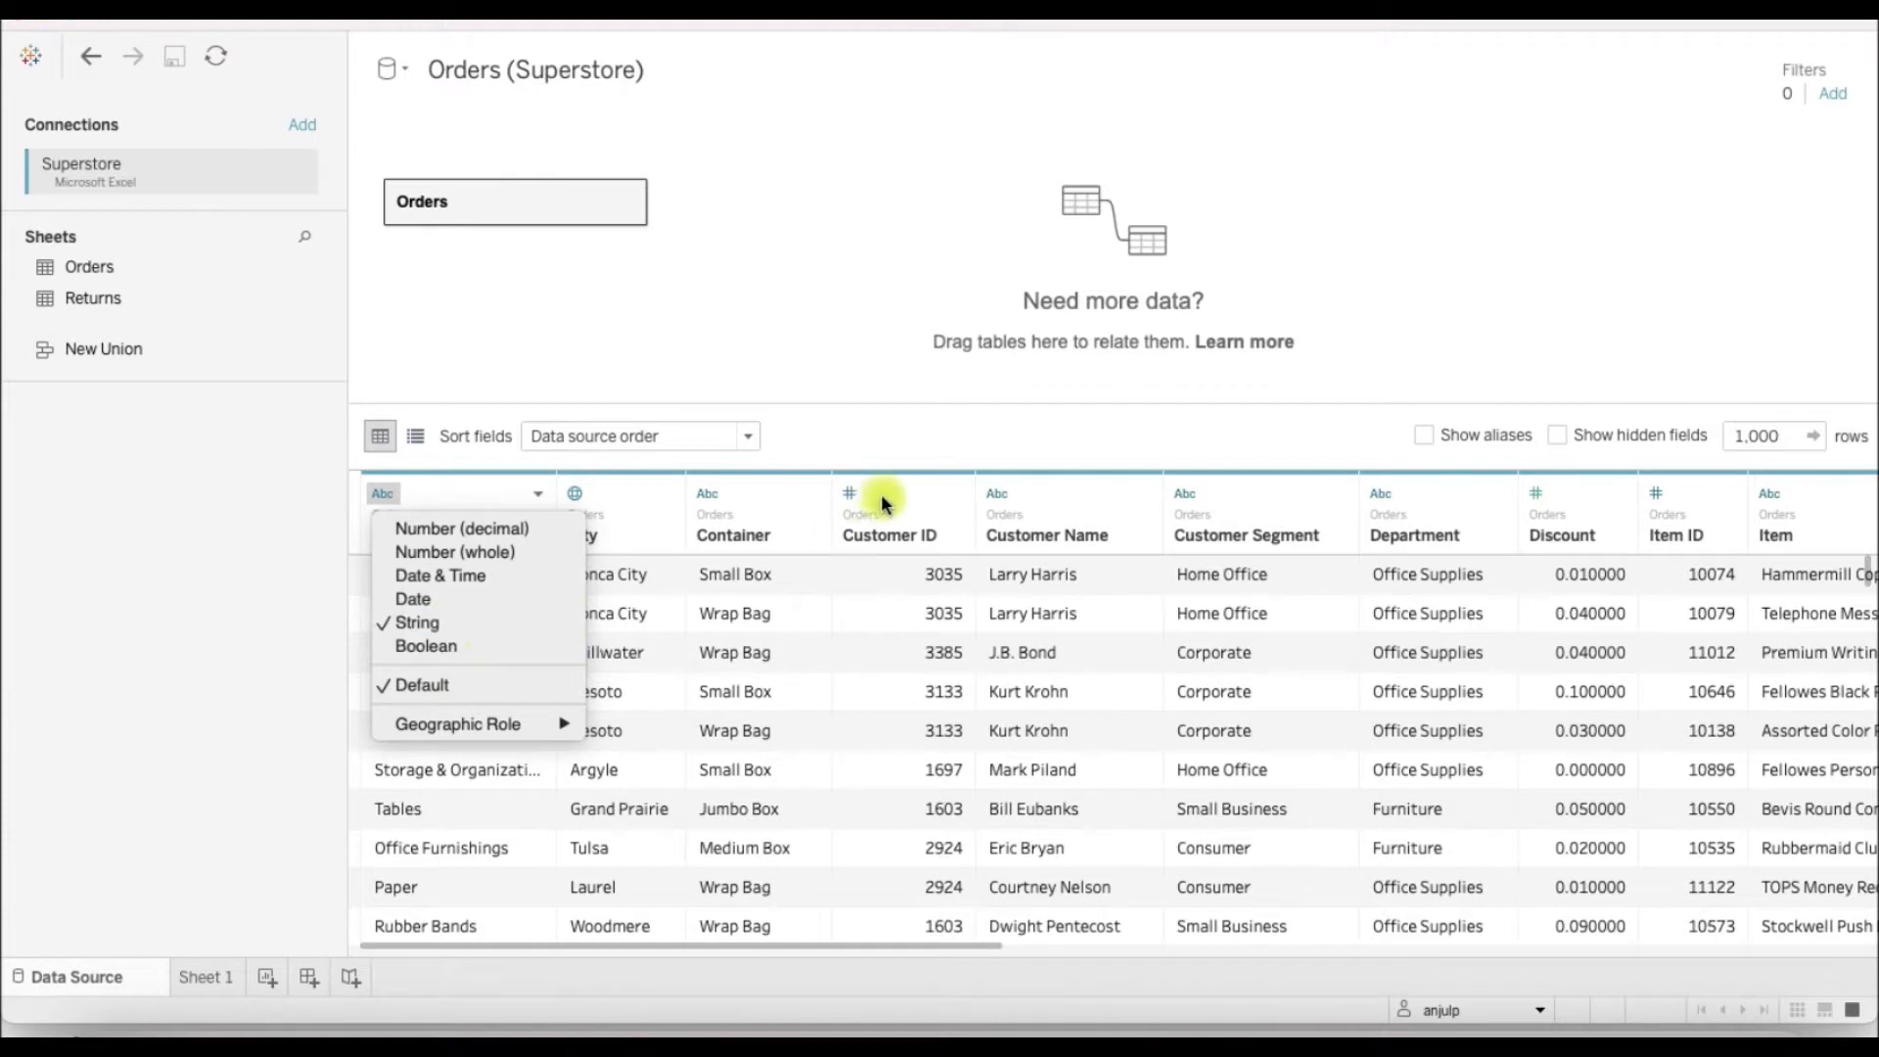
pyautogui.click(853, 487)
pyautogui.click(853, 487)
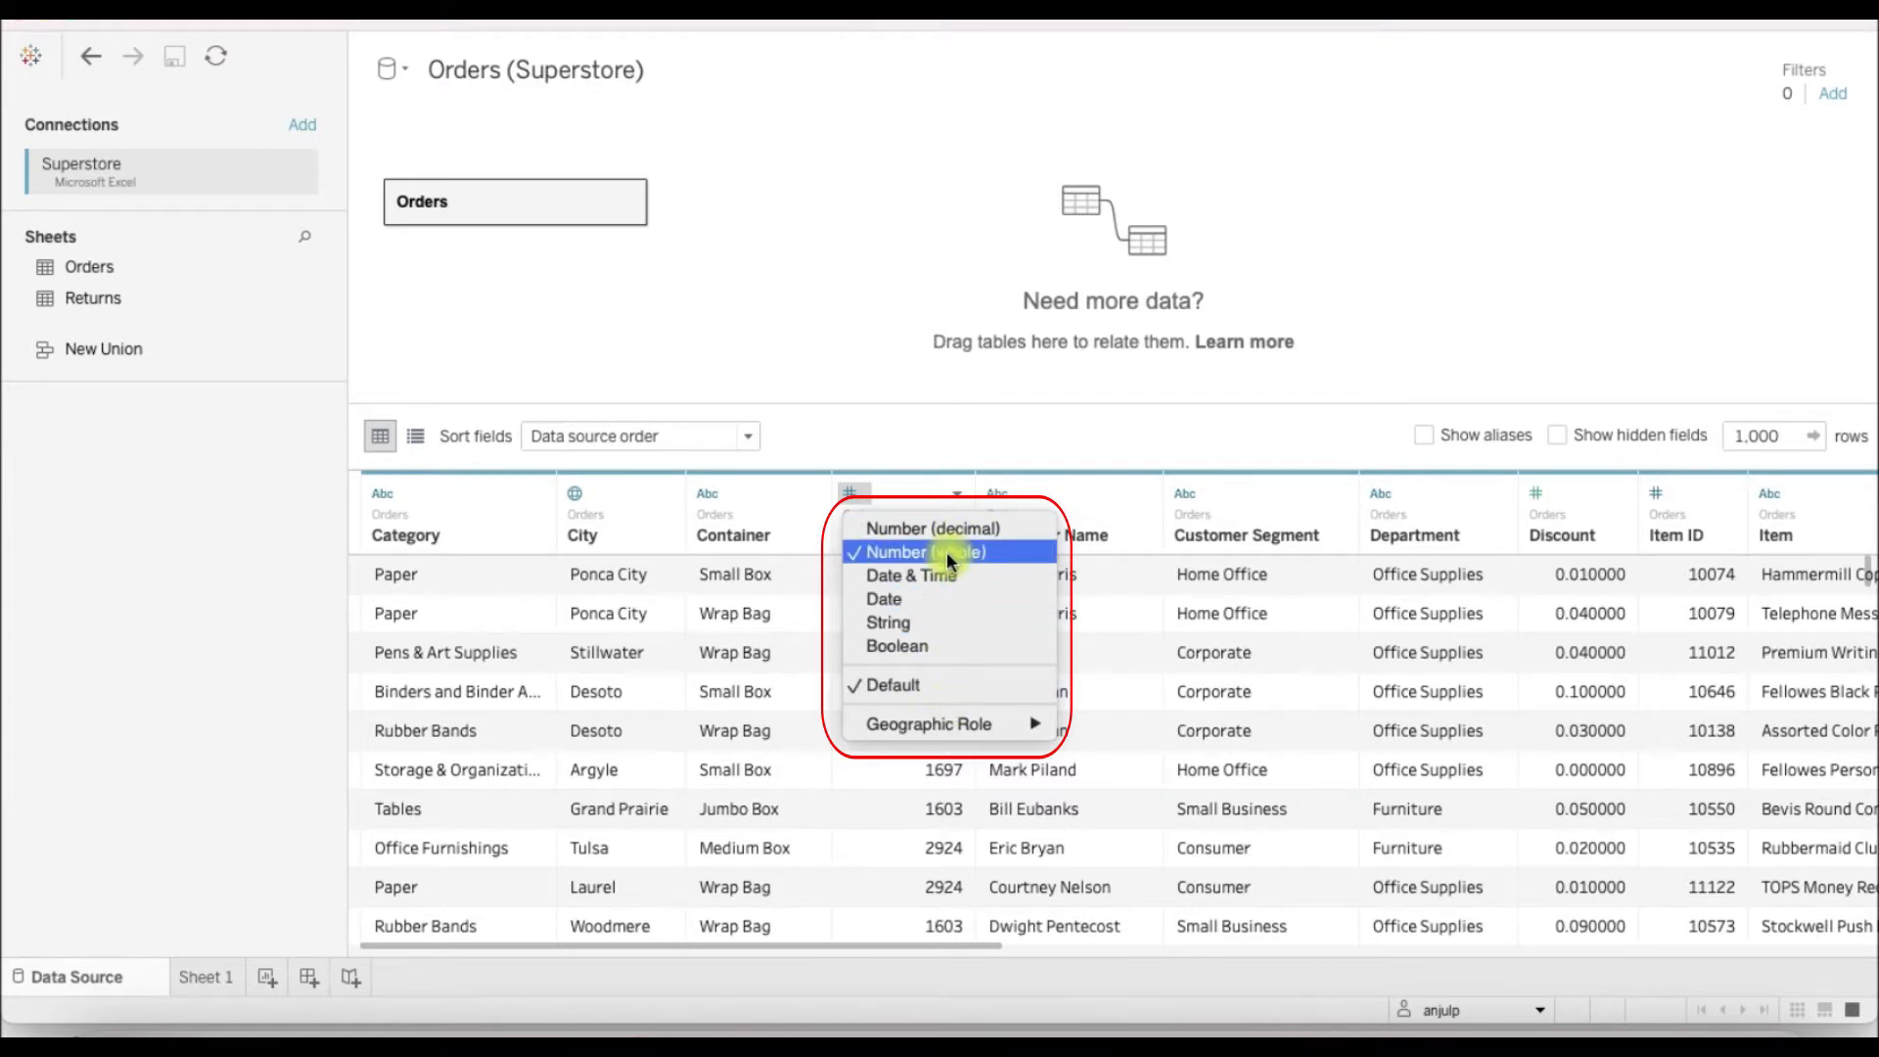
pyautogui.click(844, 387)
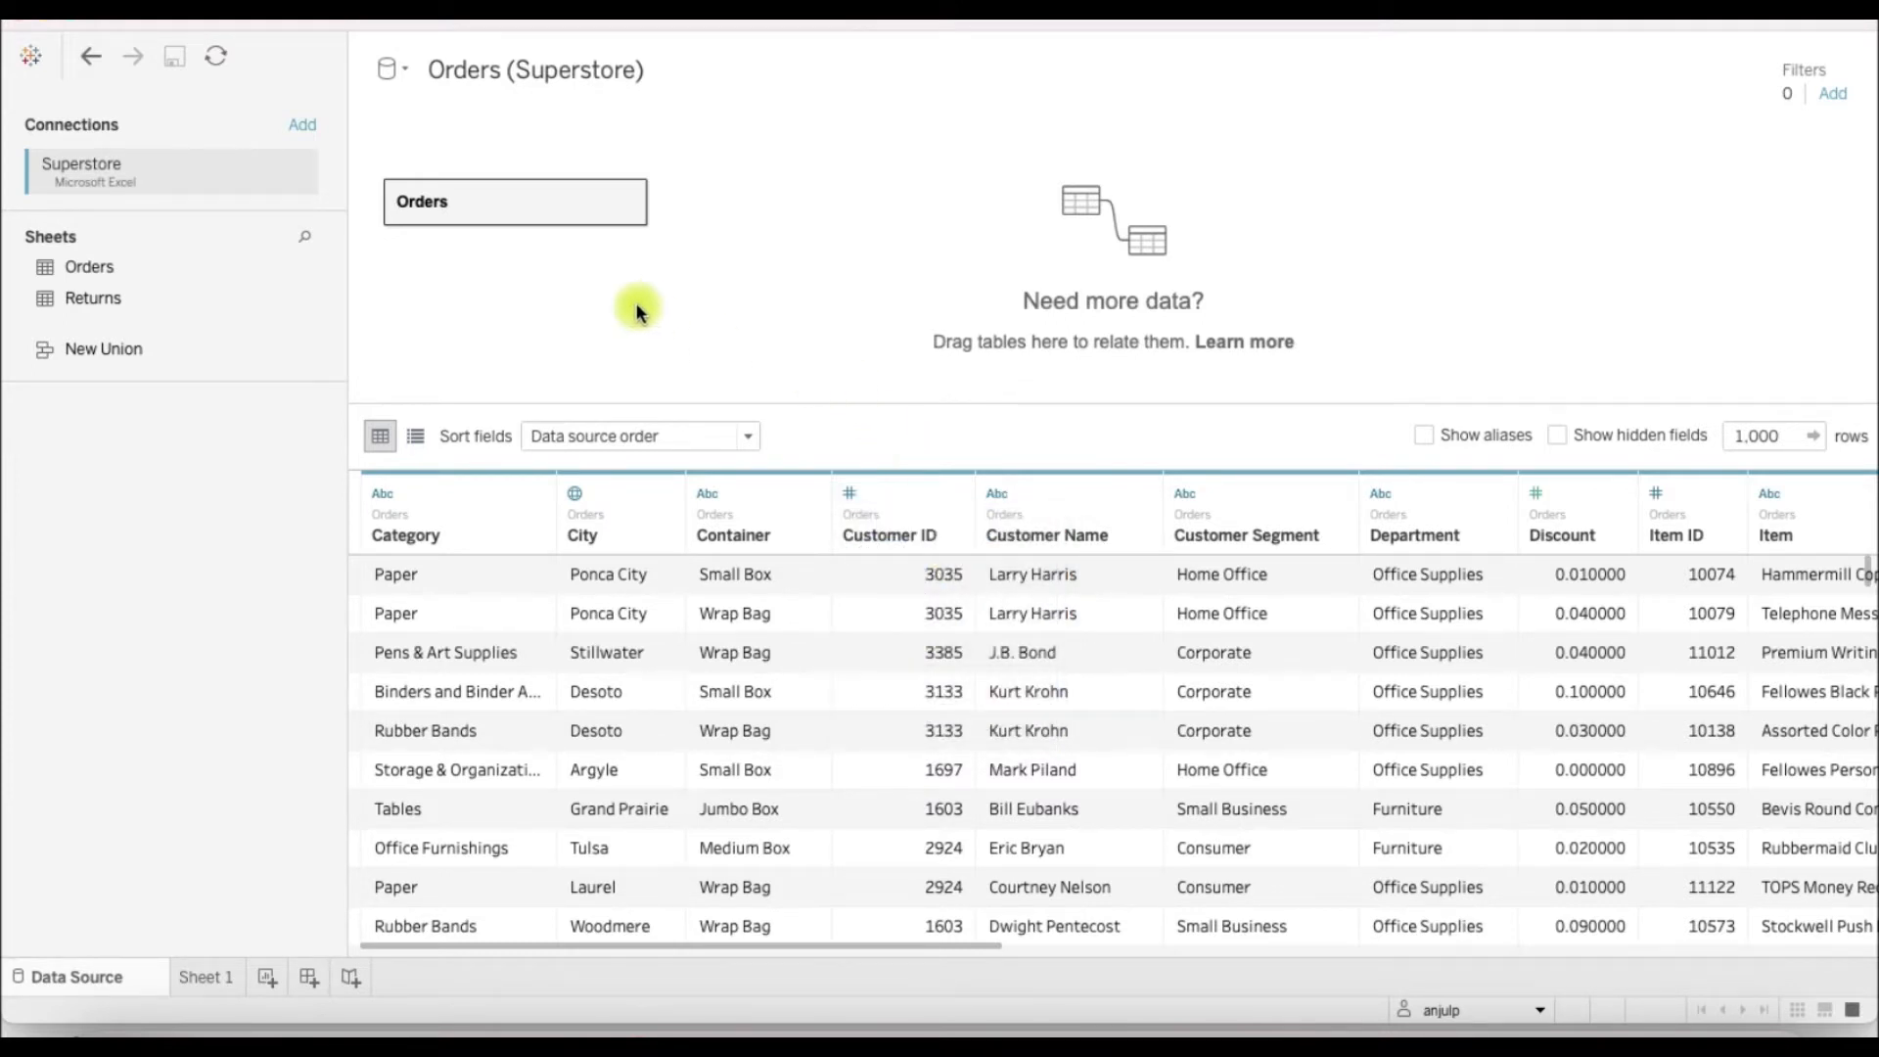
pyautogui.click(537, 67)
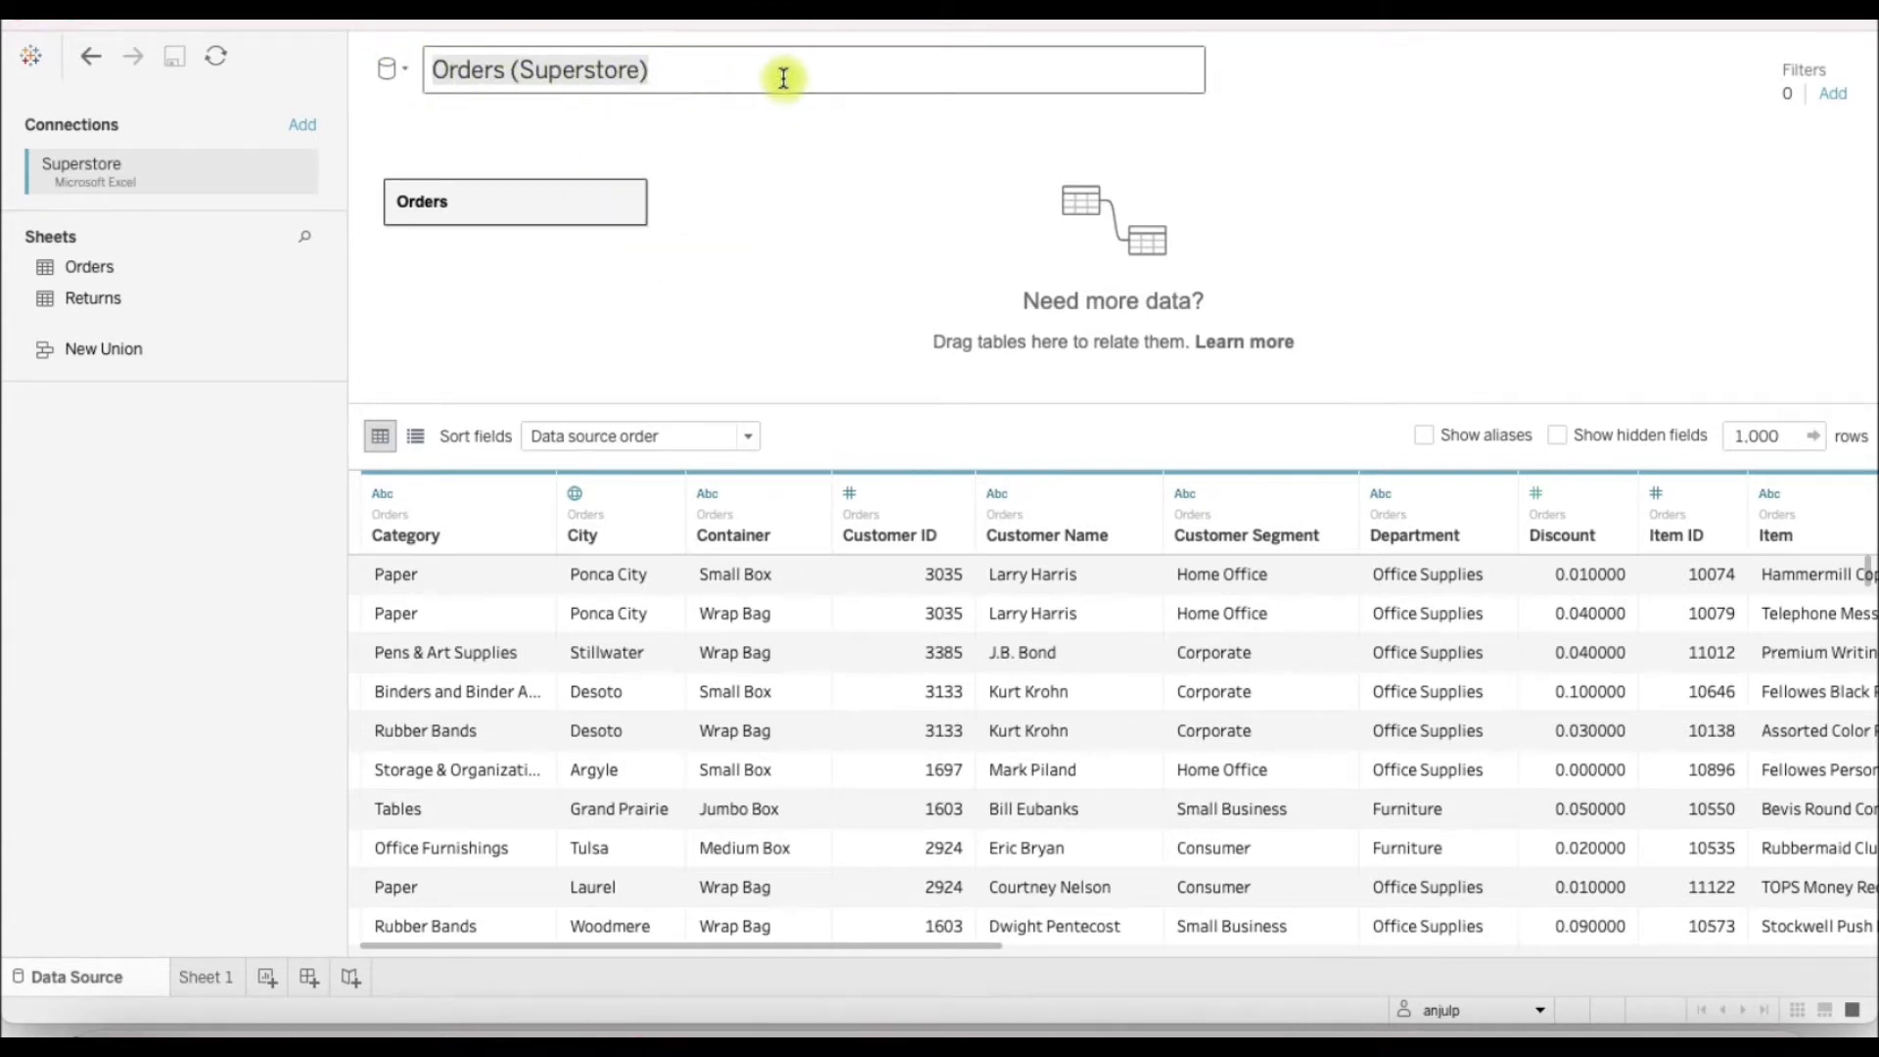
pyautogui.click(795, 267)
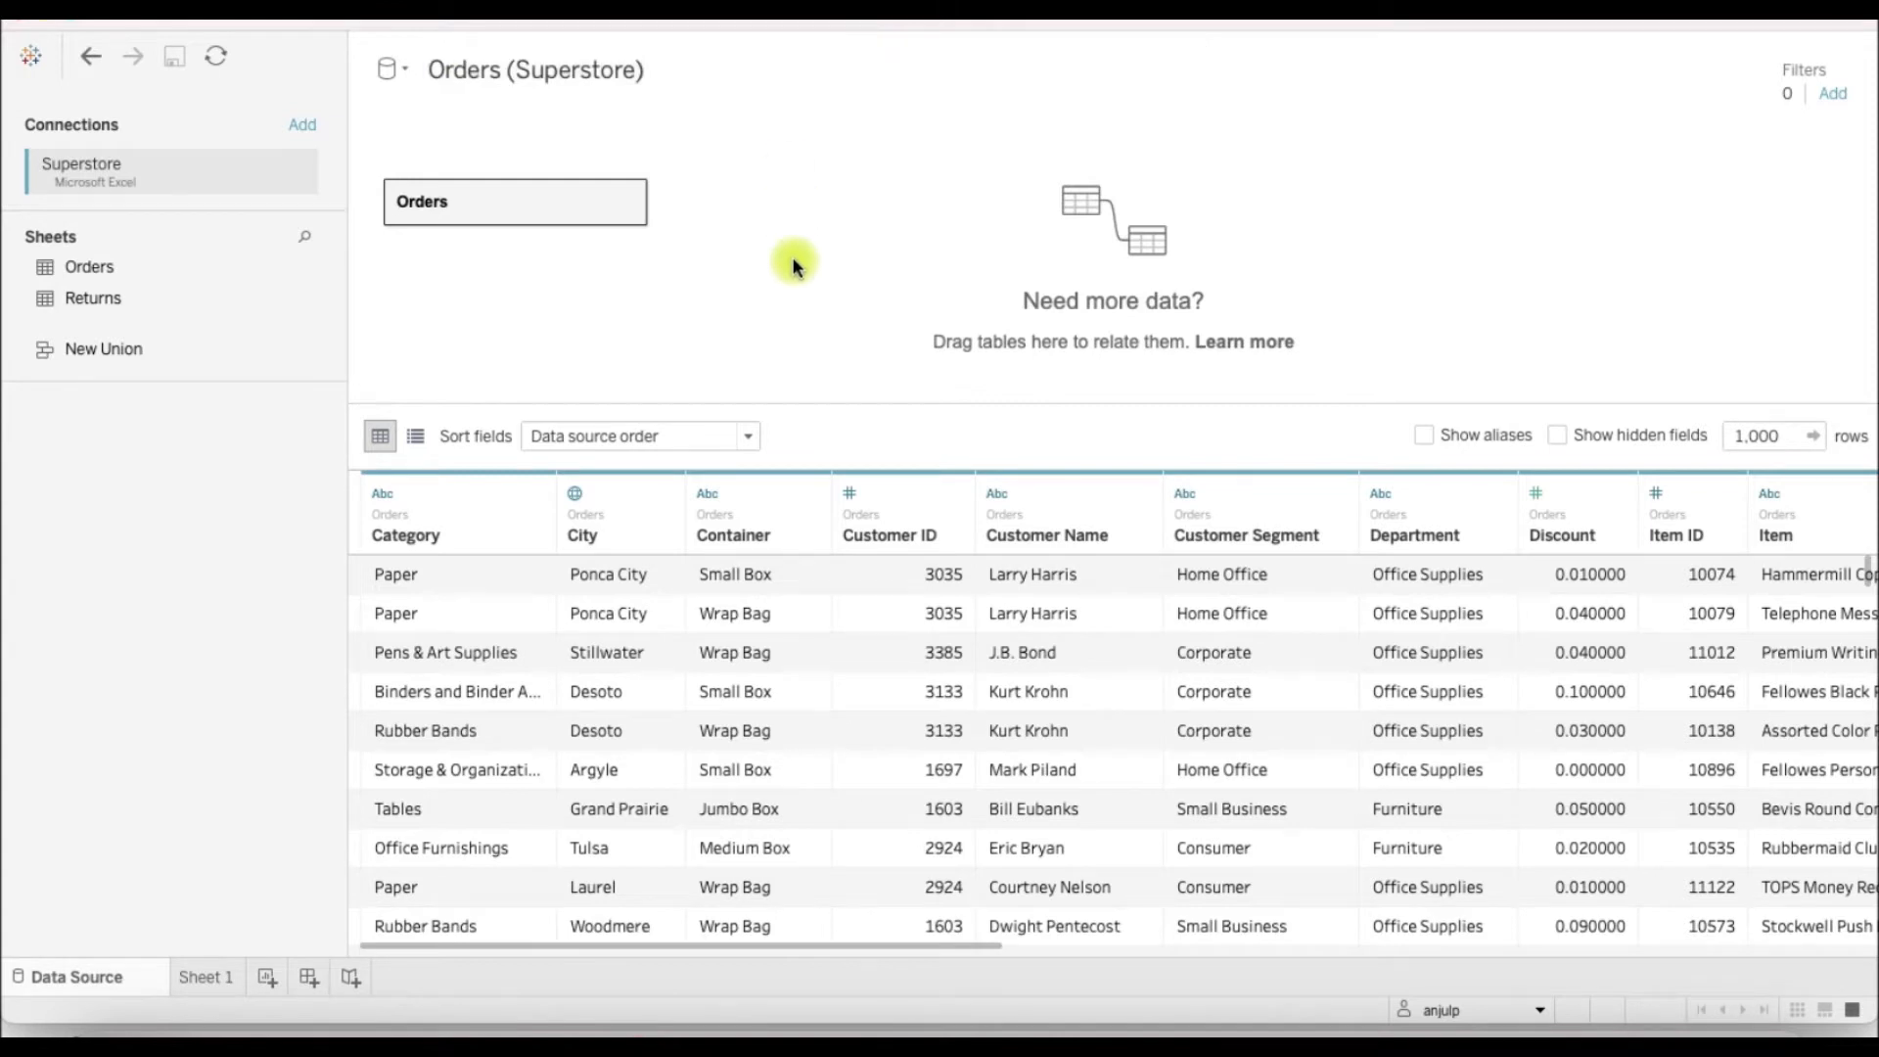
# Step: On Sheet 1, place the Sales measure on the Text mark
pyautogui.click(214, 972)
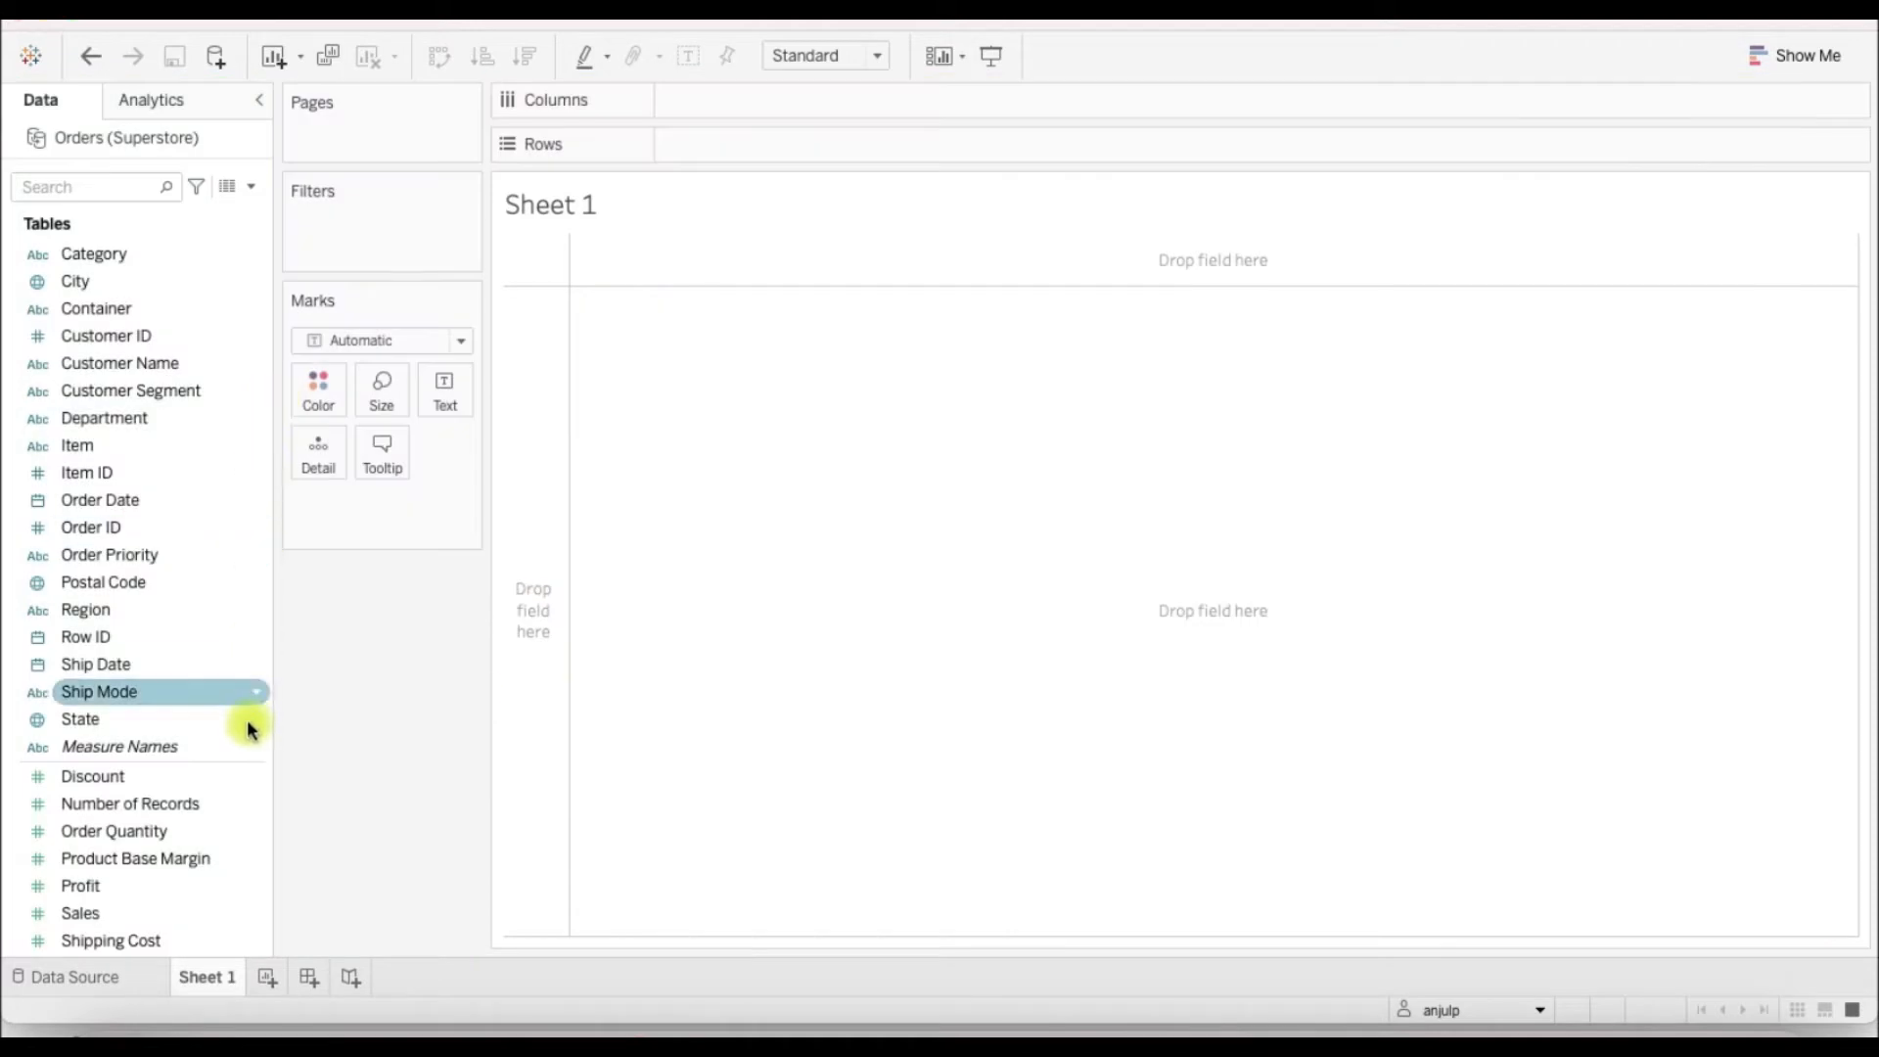
pyautogui.scroll(-3, 243, 756)
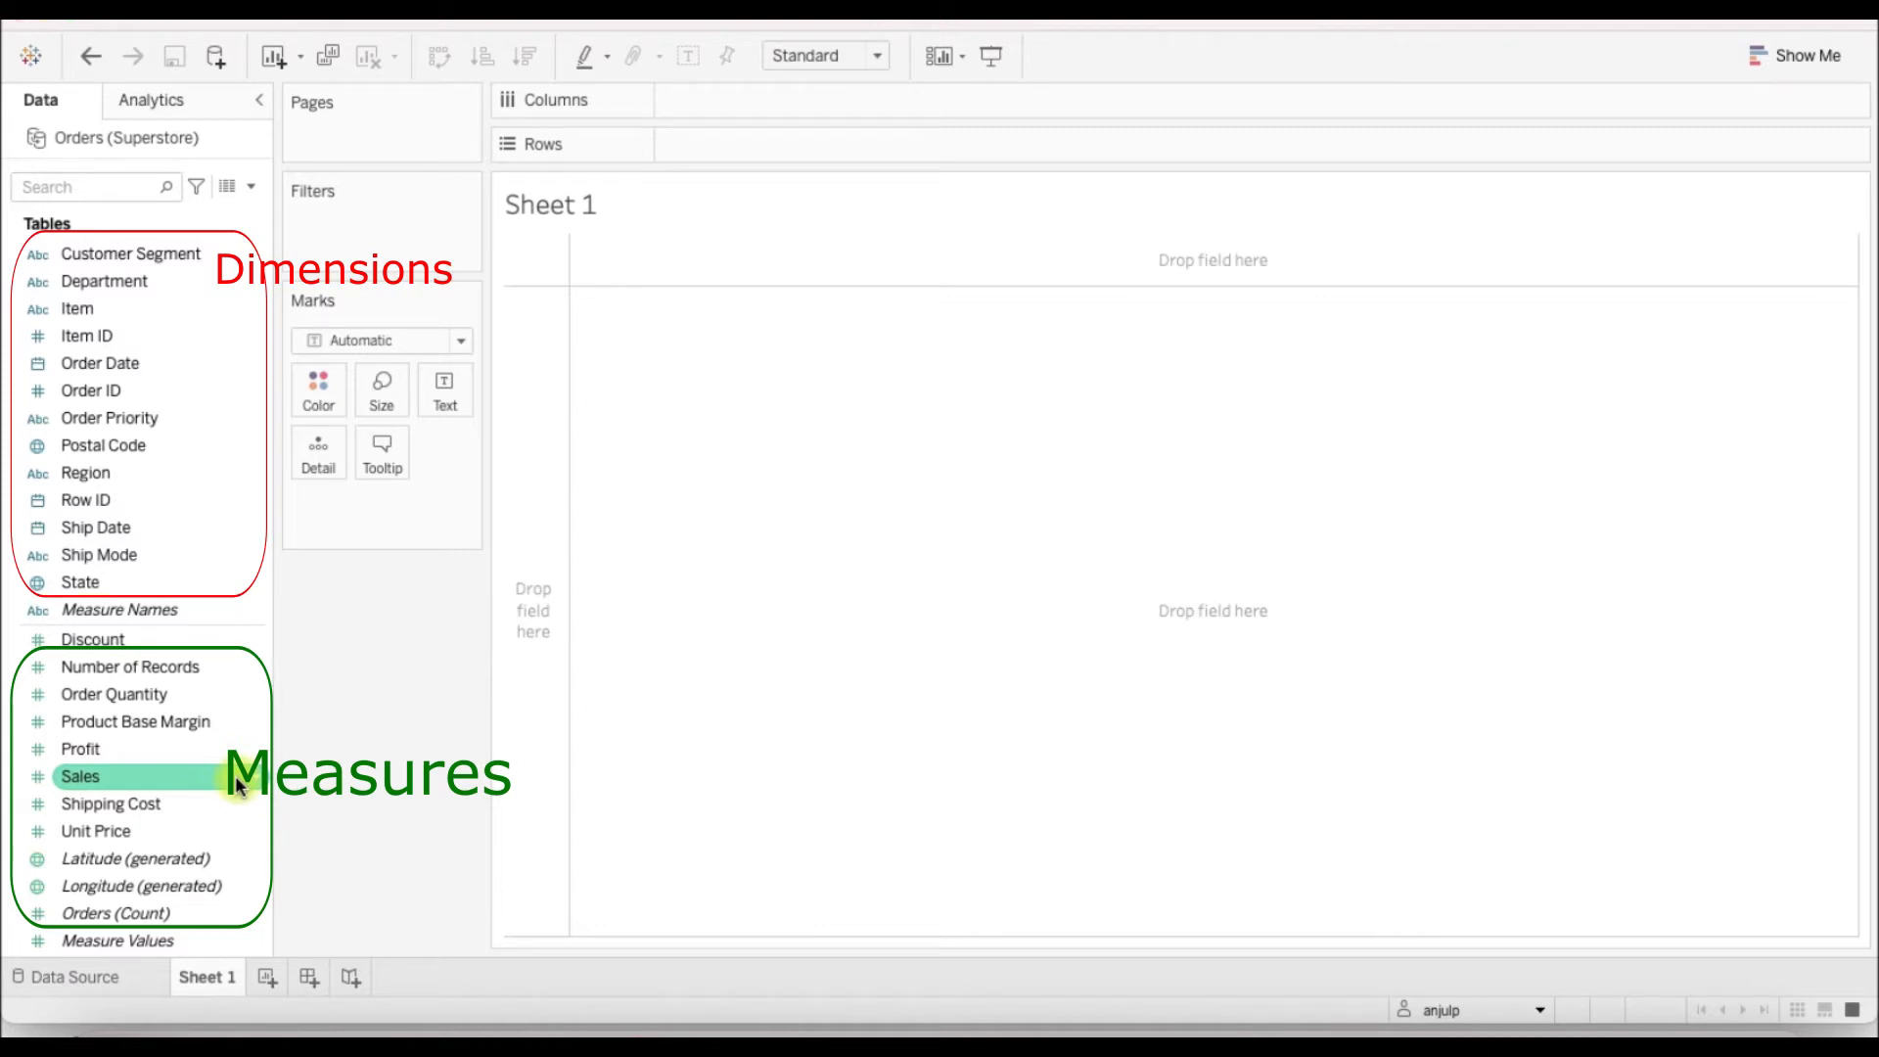
pyautogui.scroll(3, 234, 775)
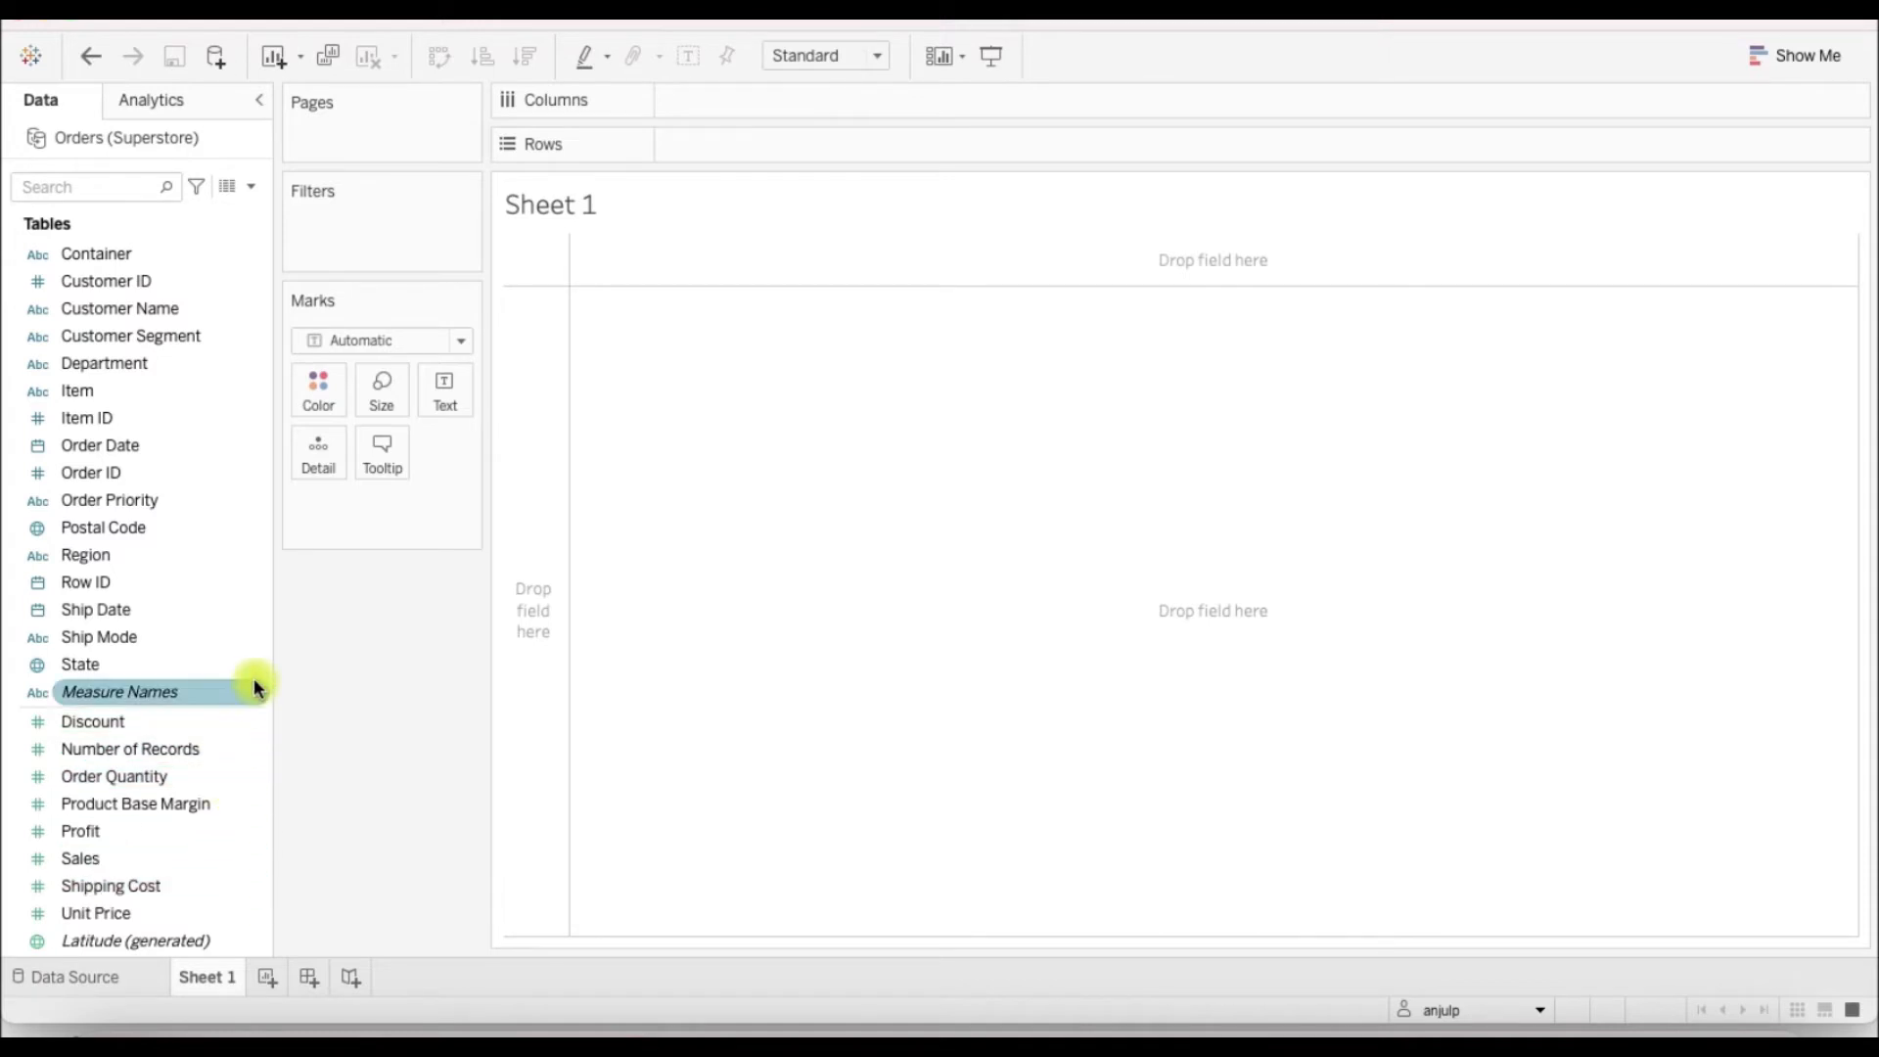
pyautogui.scroll(2, 220, 431)
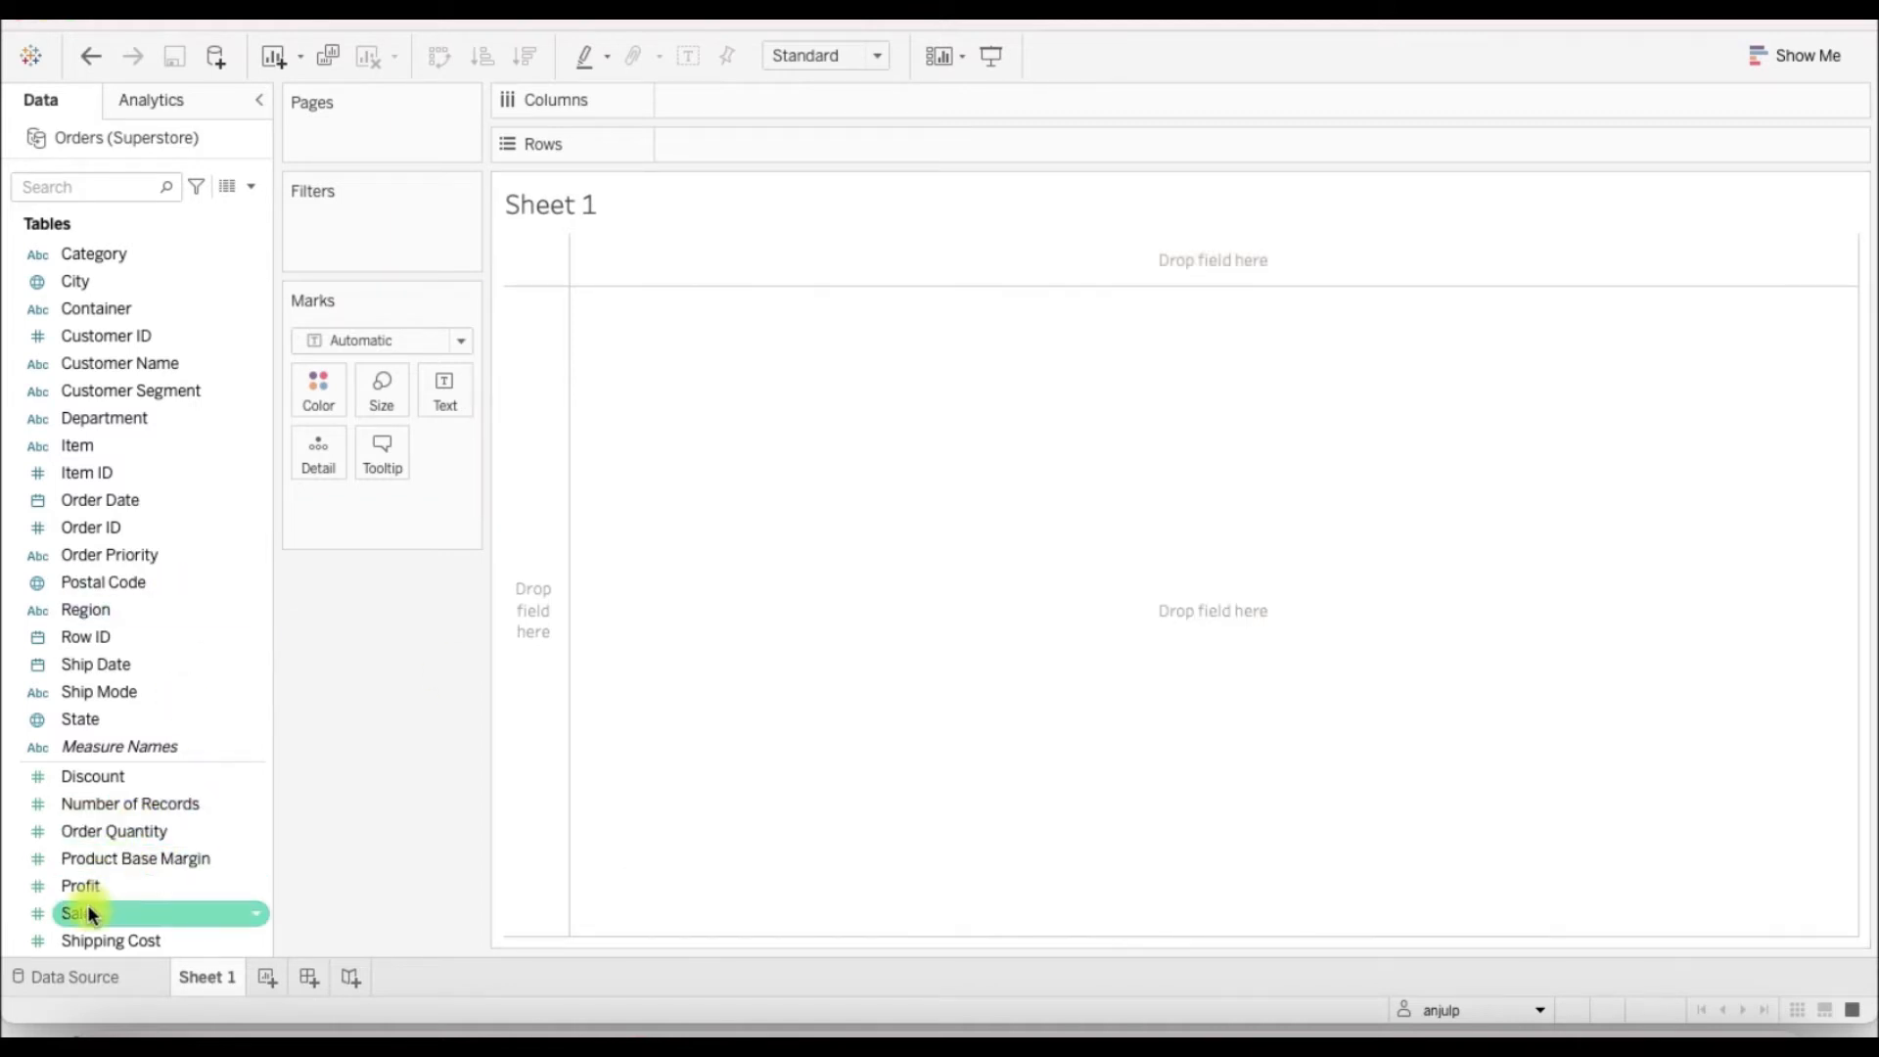
pyautogui.moveTo(86, 910); pyautogui.dragTo(457, 408)
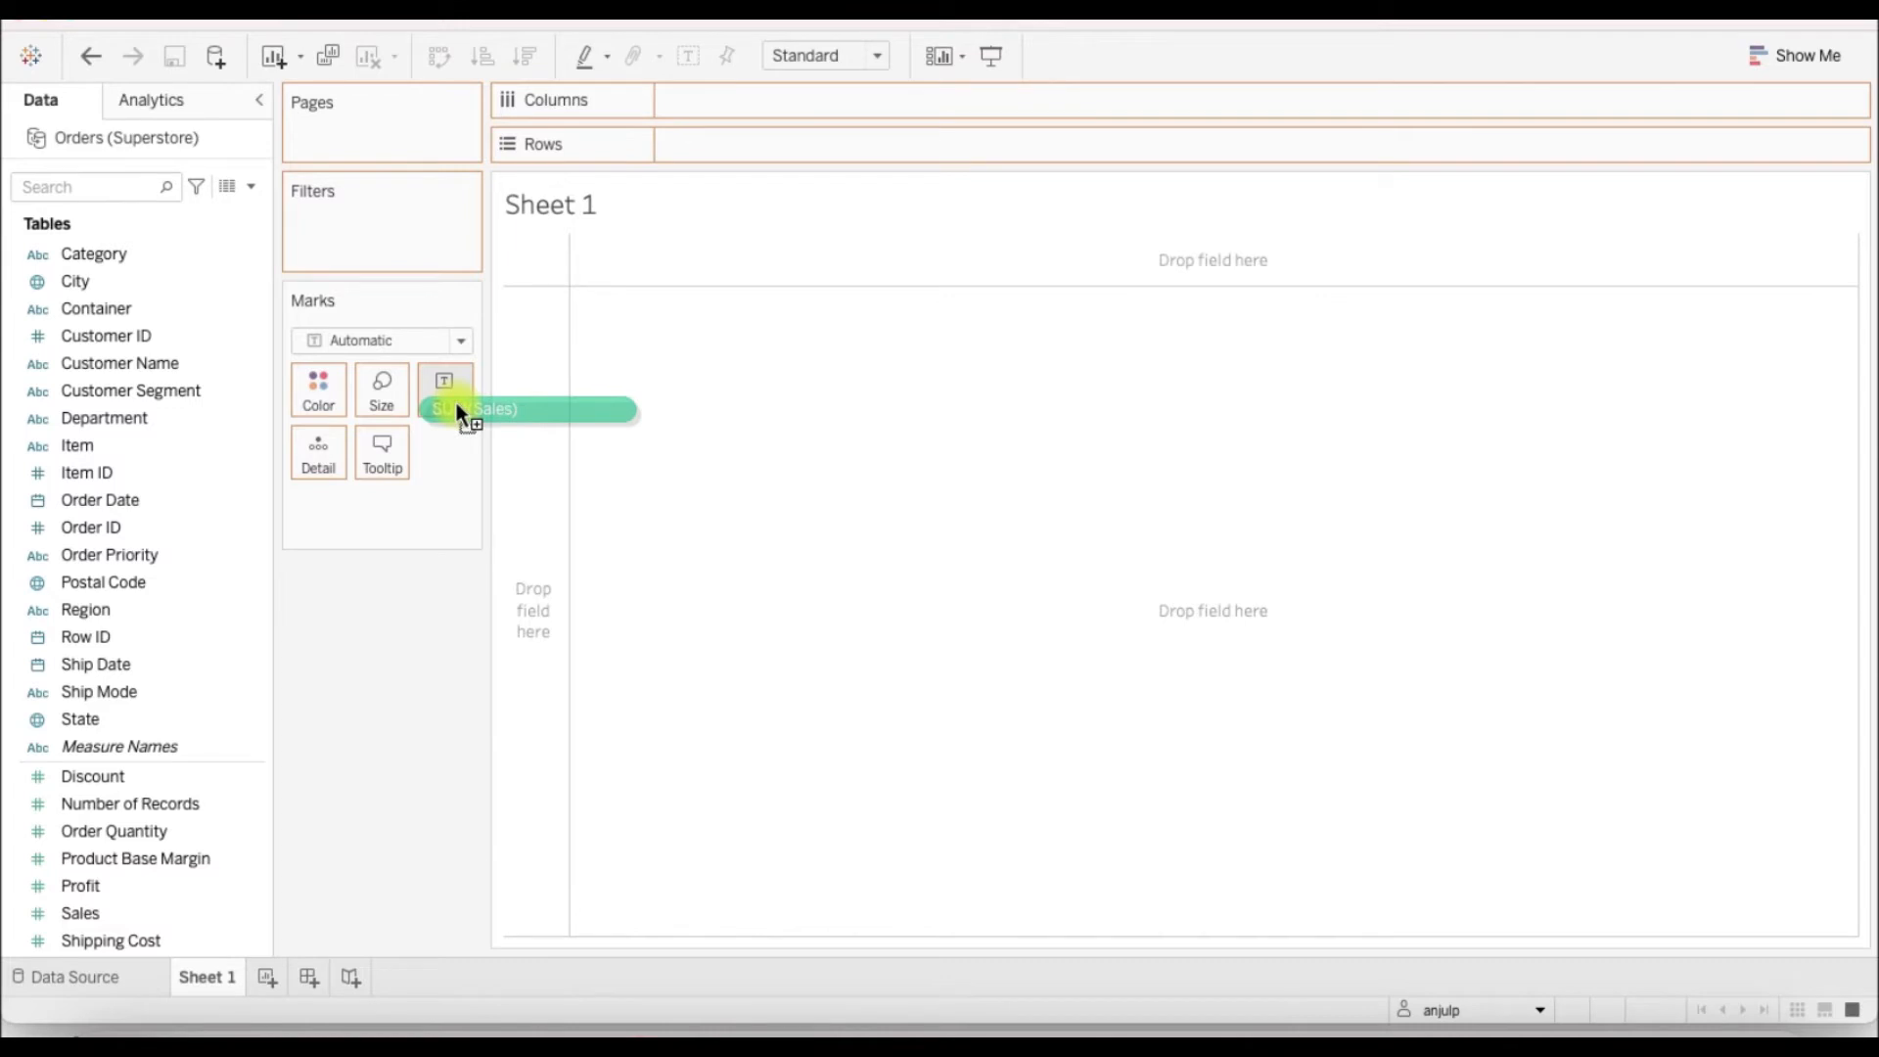
pyautogui.moveTo(456, 409); pyautogui.dragTo(457, 408)
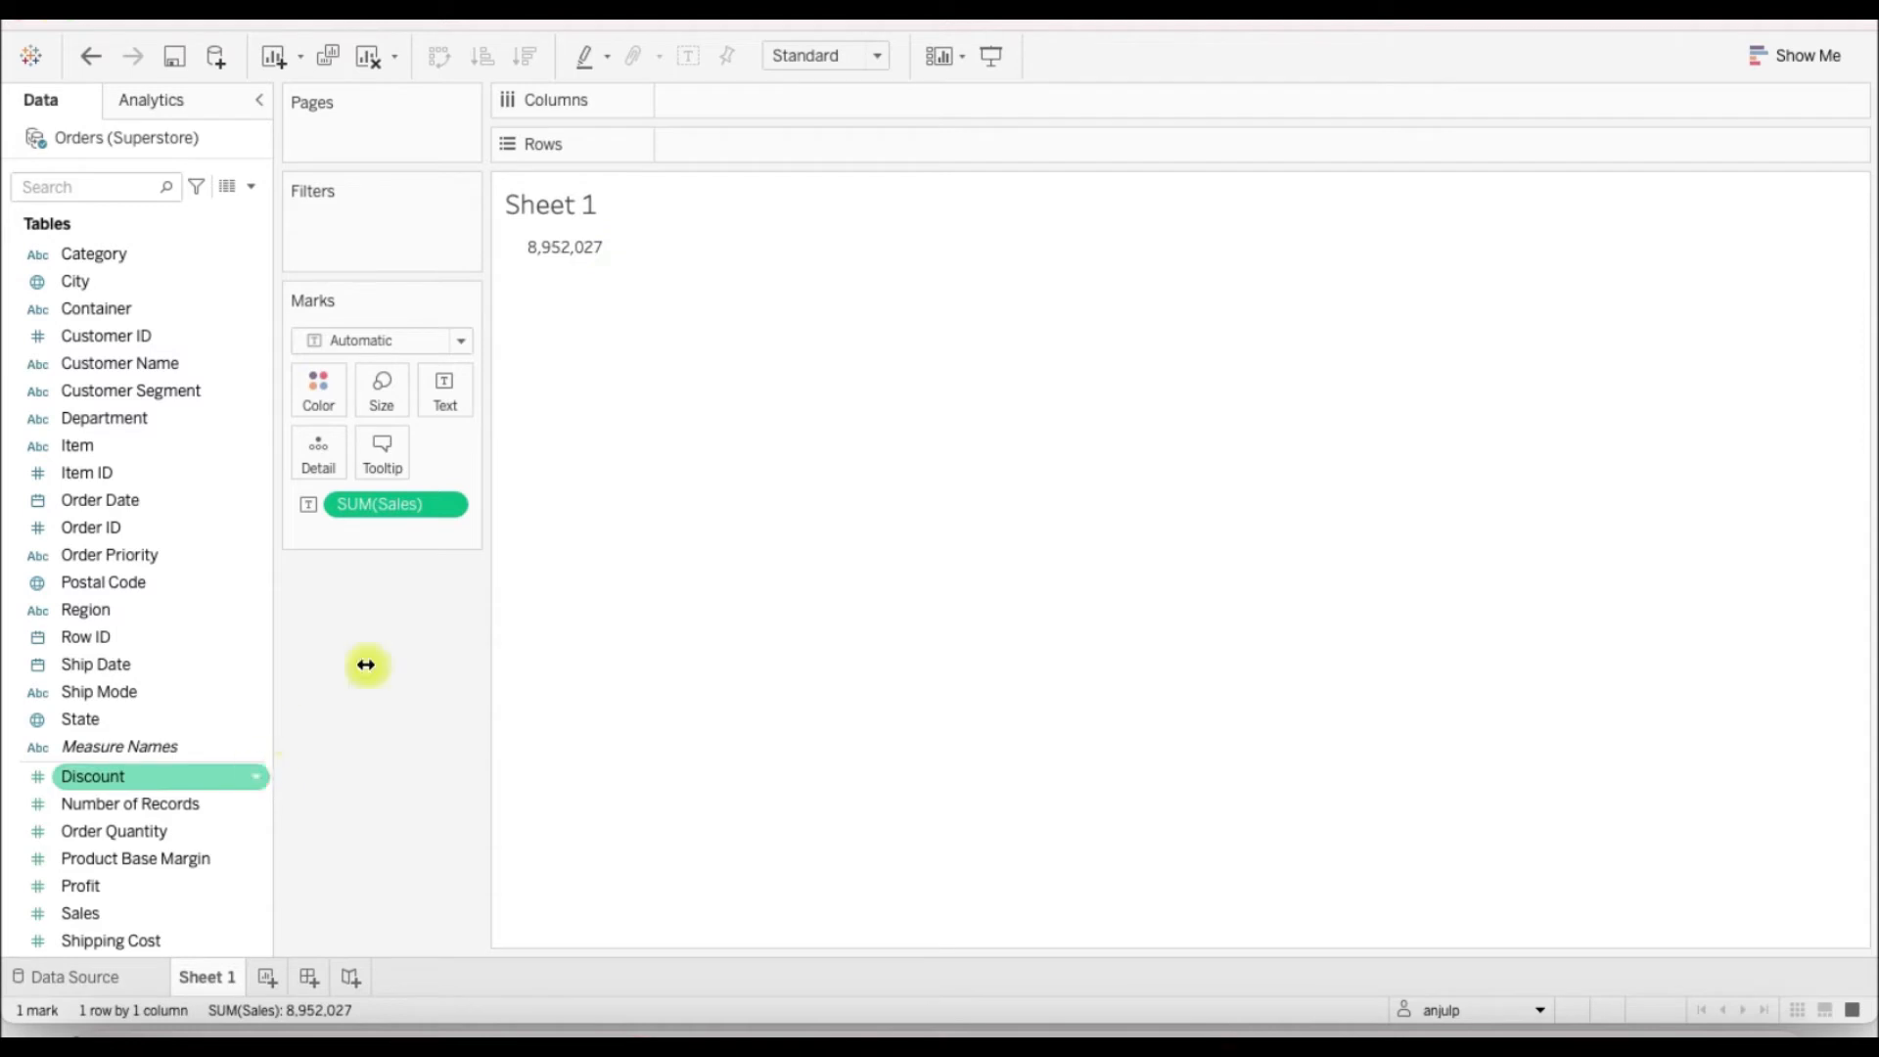
# Step: Change the aggregation of Sales on the Marks card to Average
pyautogui.click(449, 503)
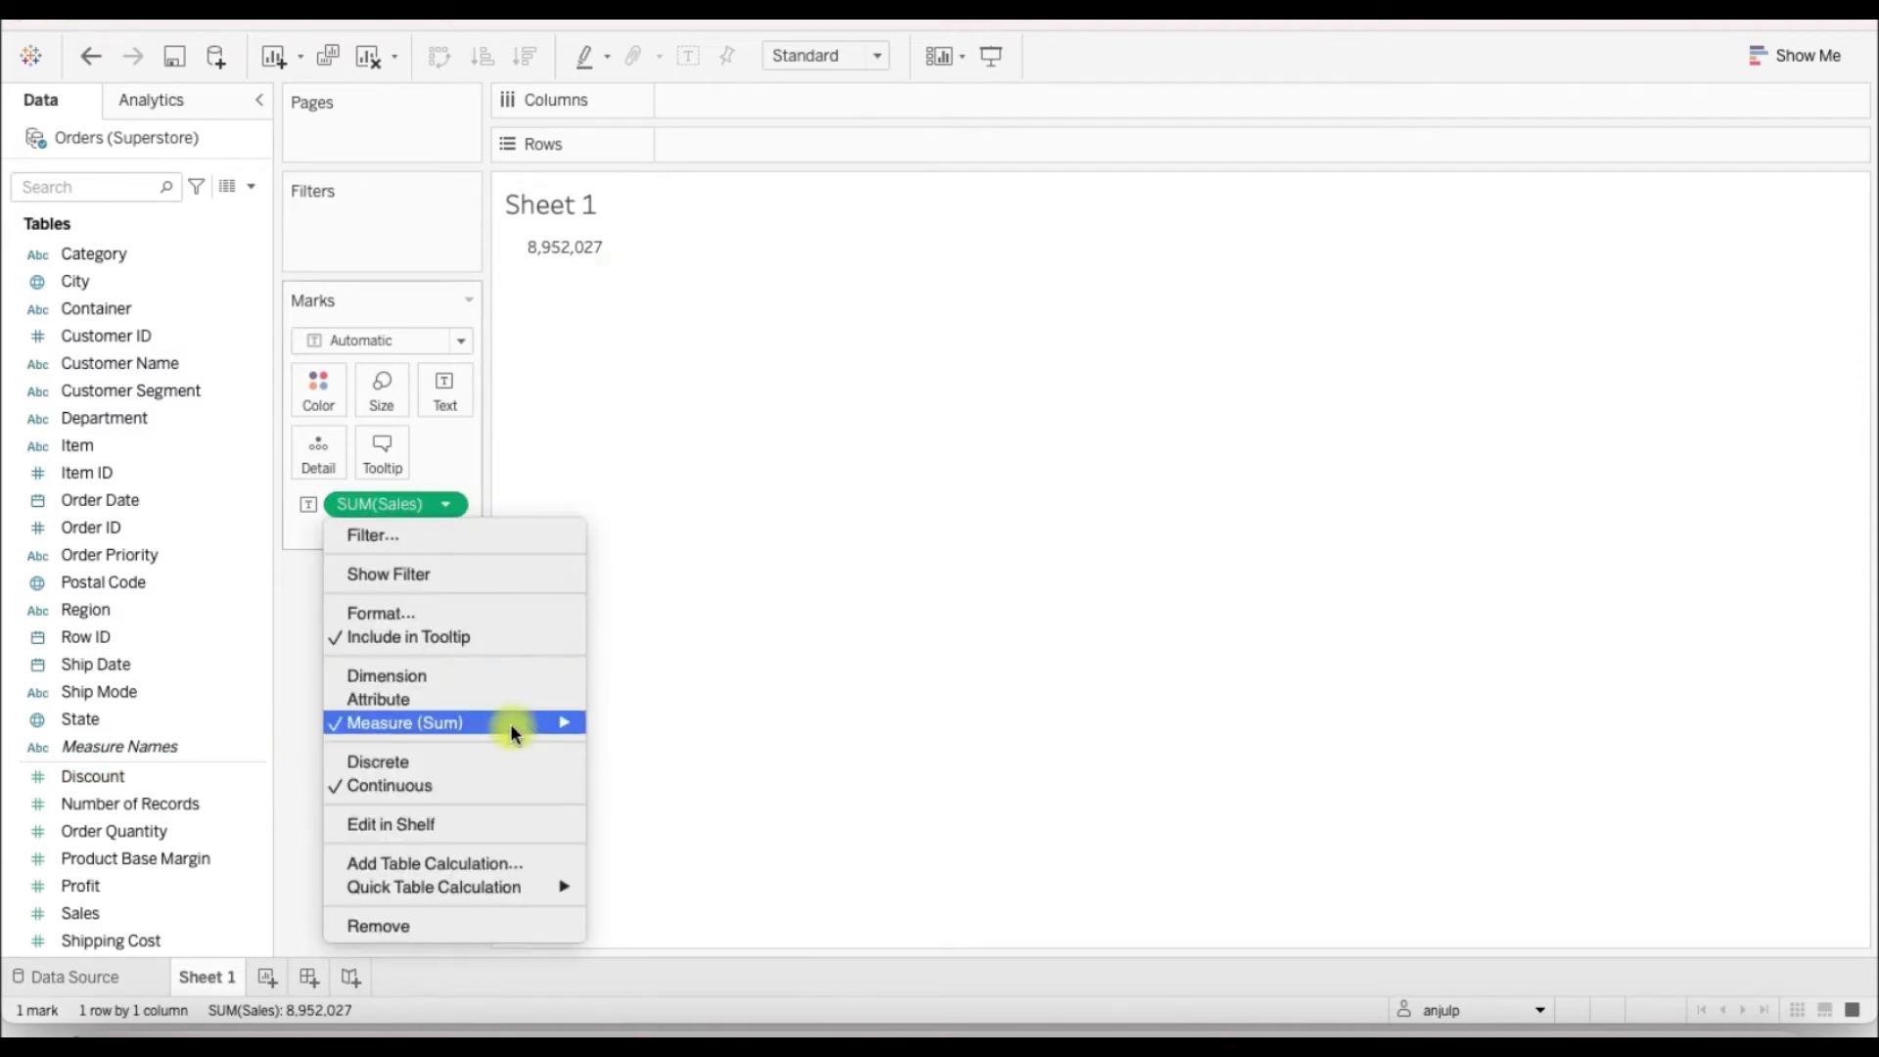
pyautogui.moveTo(513, 724)
pyautogui.click(650, 749)
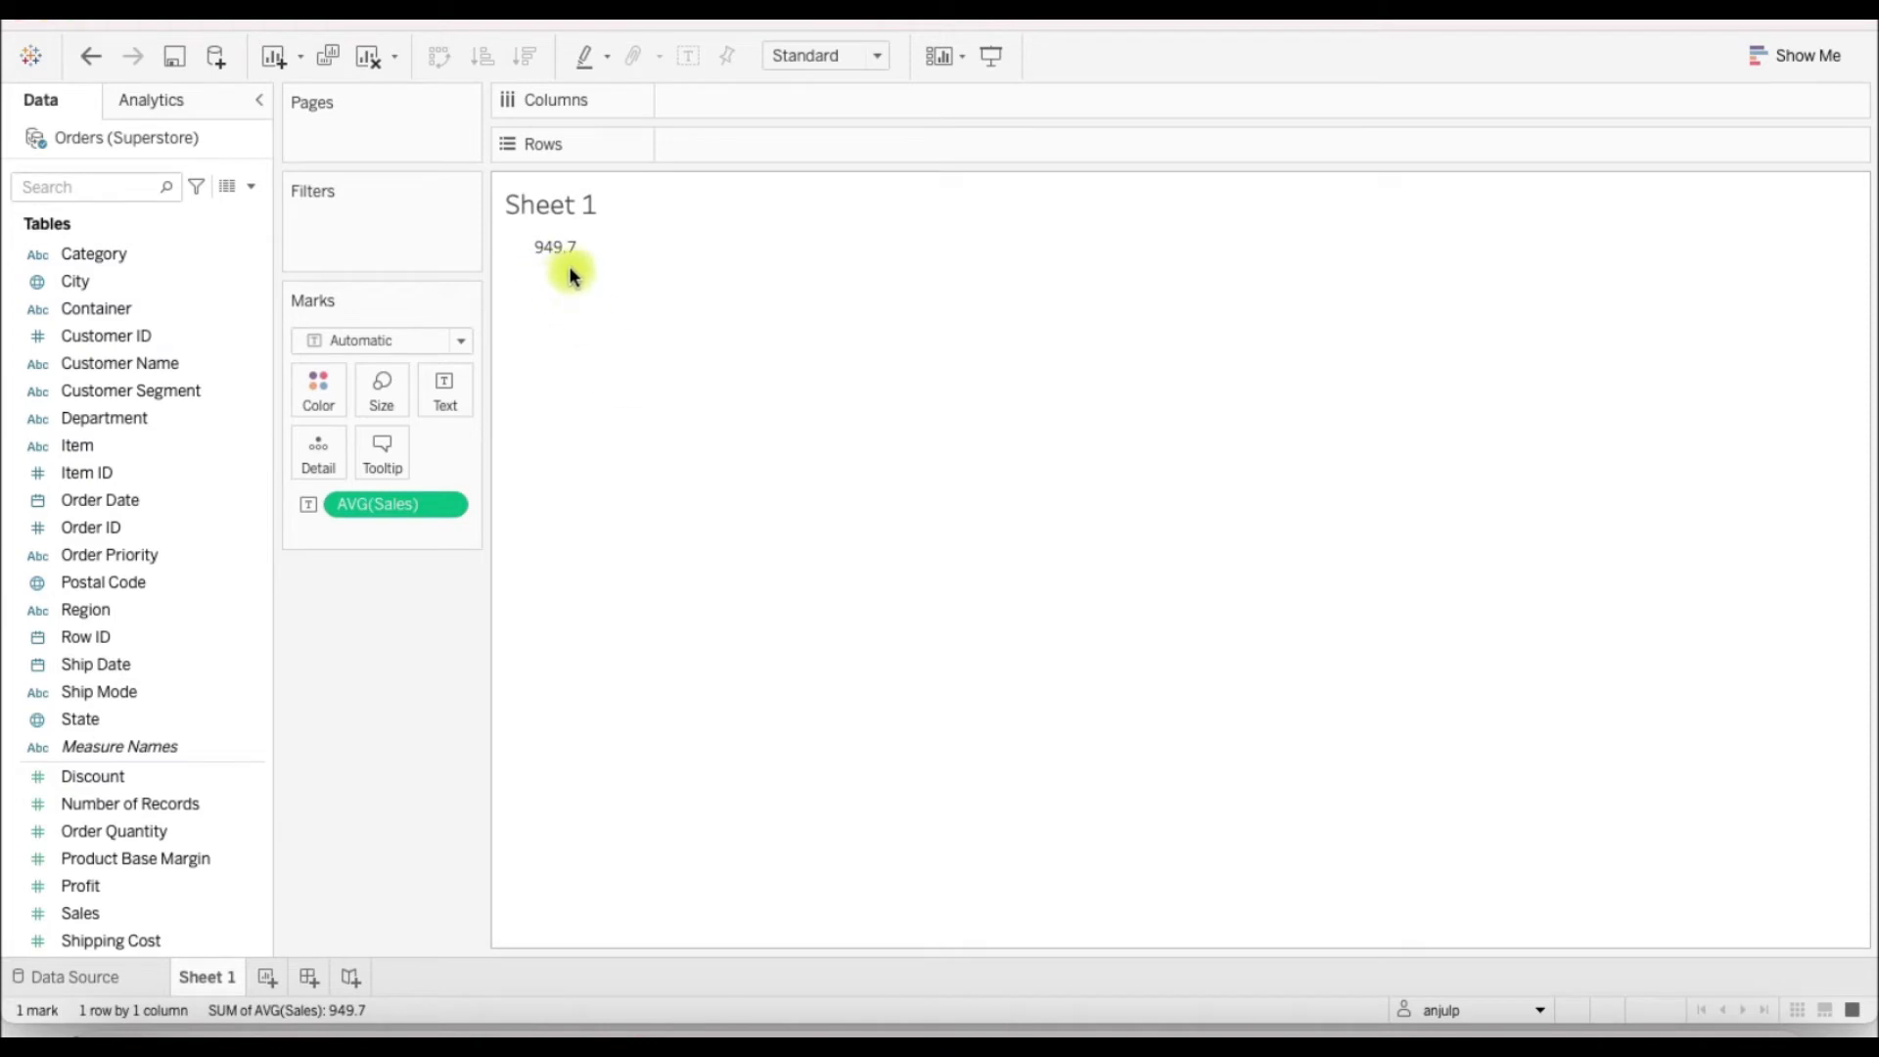
# Step: Replace the worksheet title with "Average Sales"
pyautogui.rightClick(559, 209)
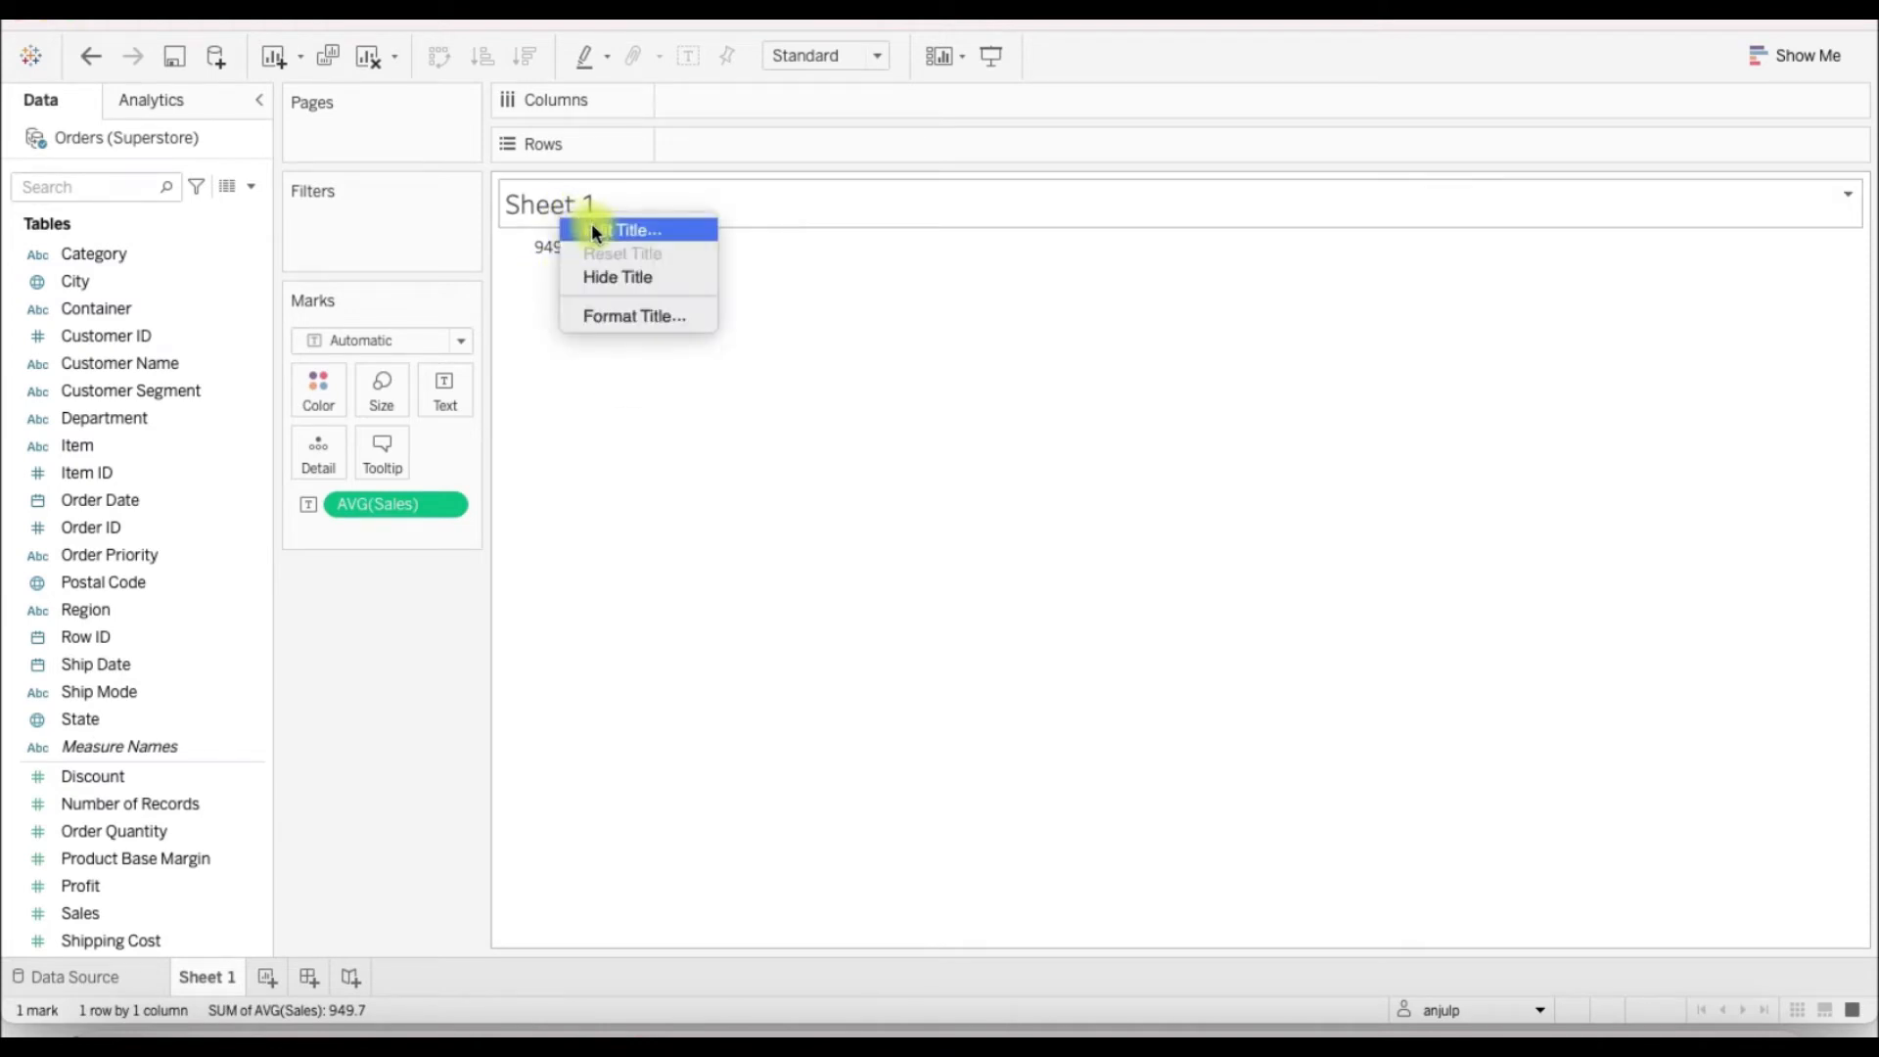
pyautogui.click(596, 231)
pyautogui.moveTo(959, 629); pyautogui.dragTo(438, 601)
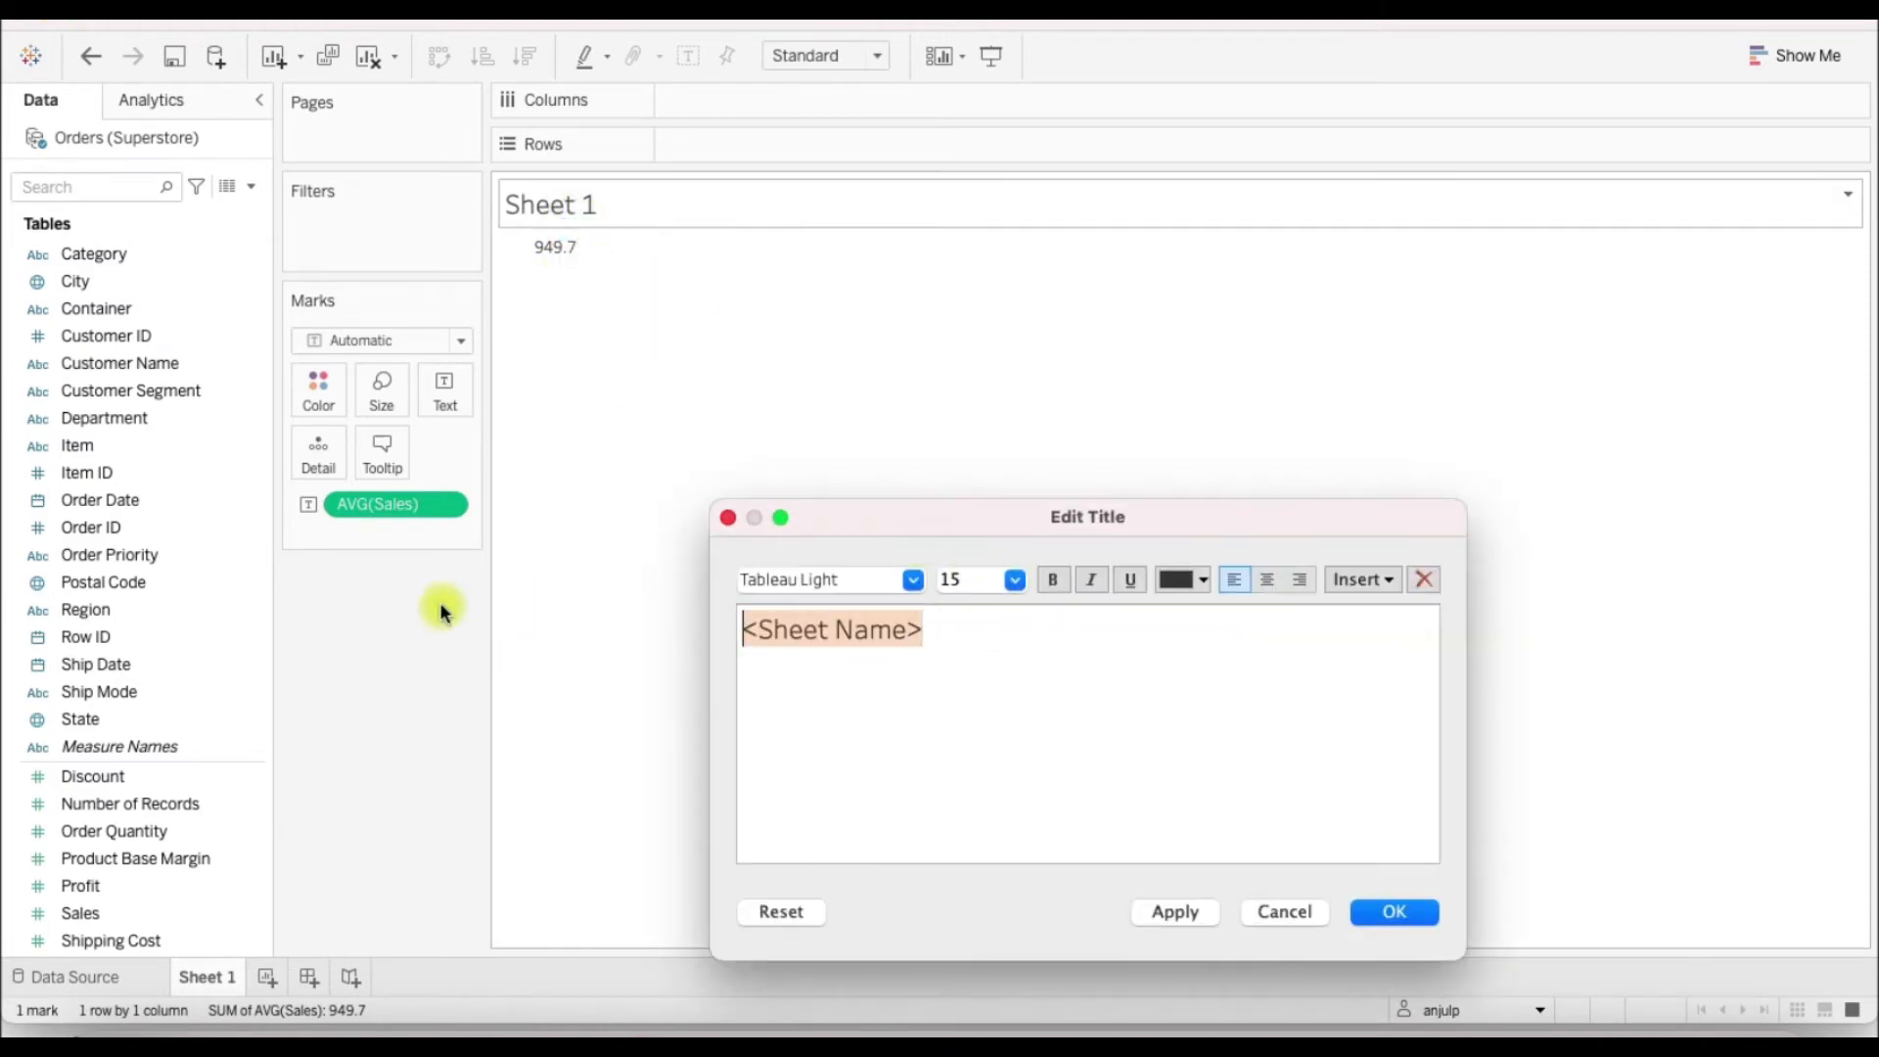
pyautogui.write('Average')
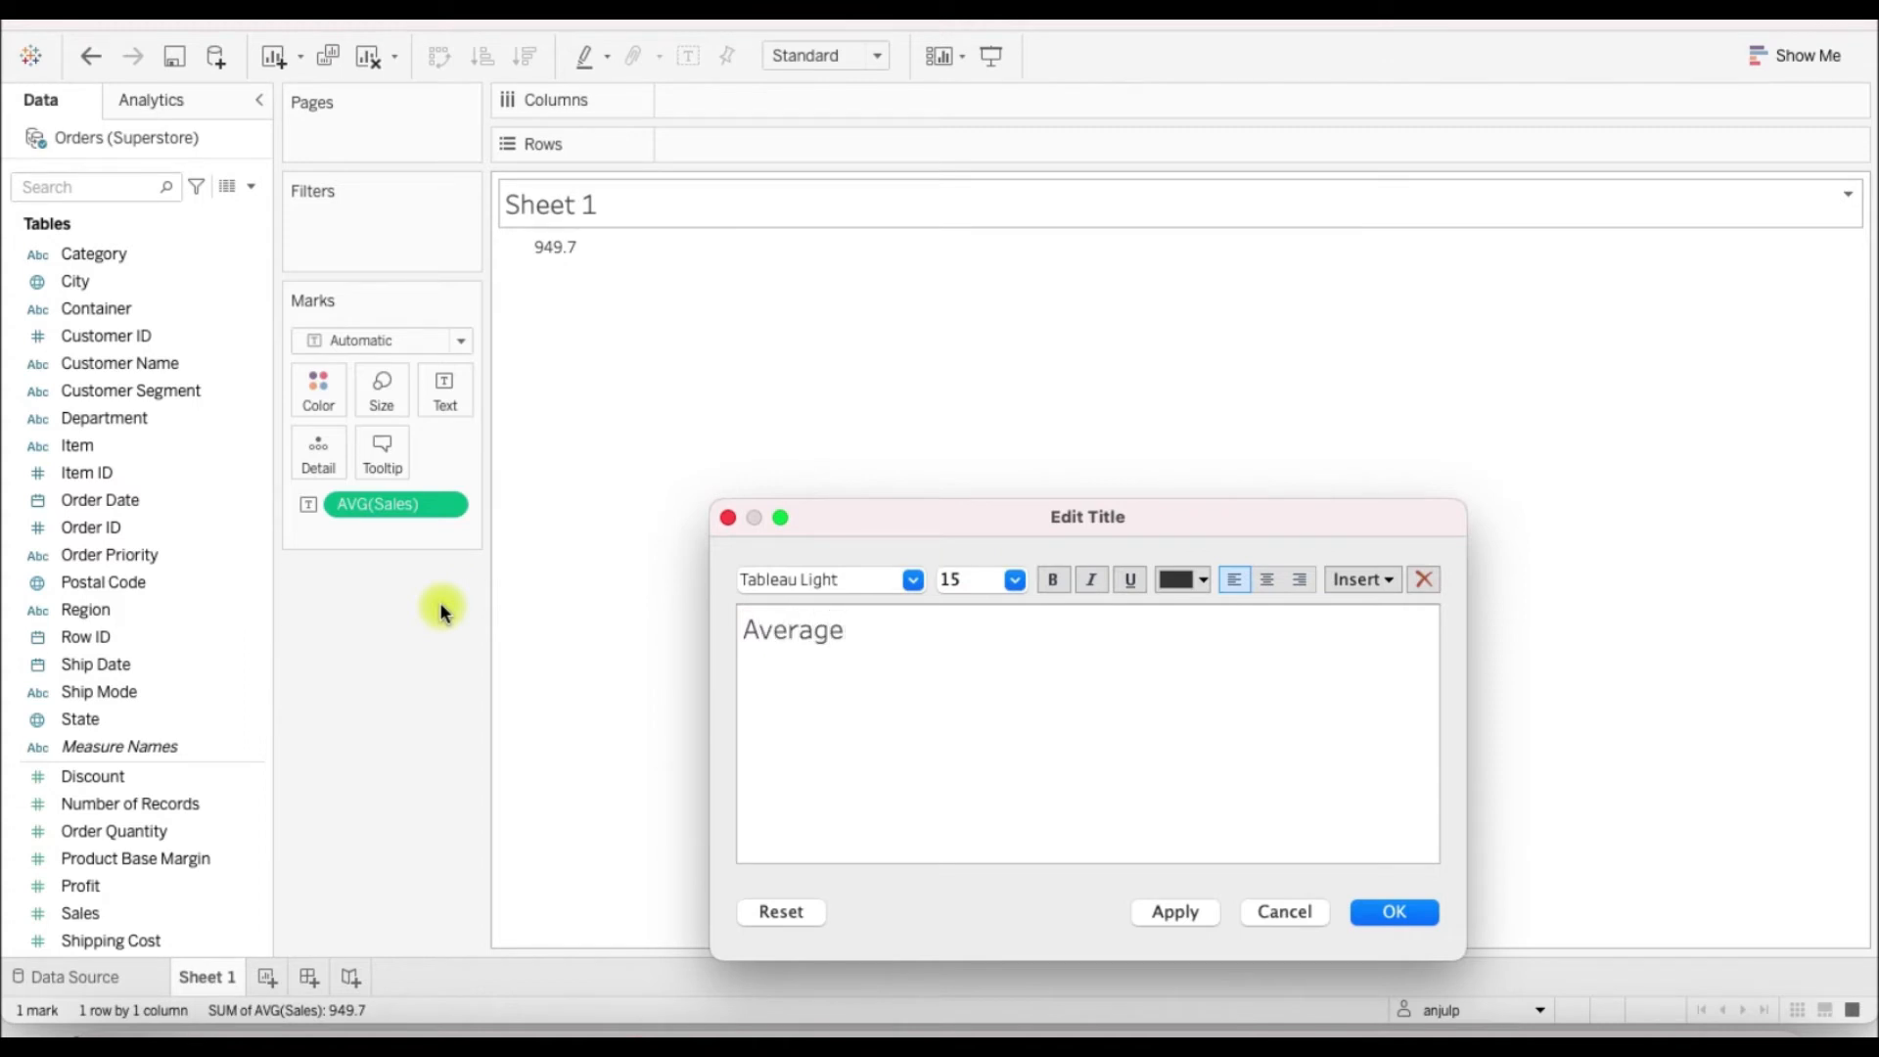
pyautogui.write(' Sales')
pyautogui.click(1393, 912)
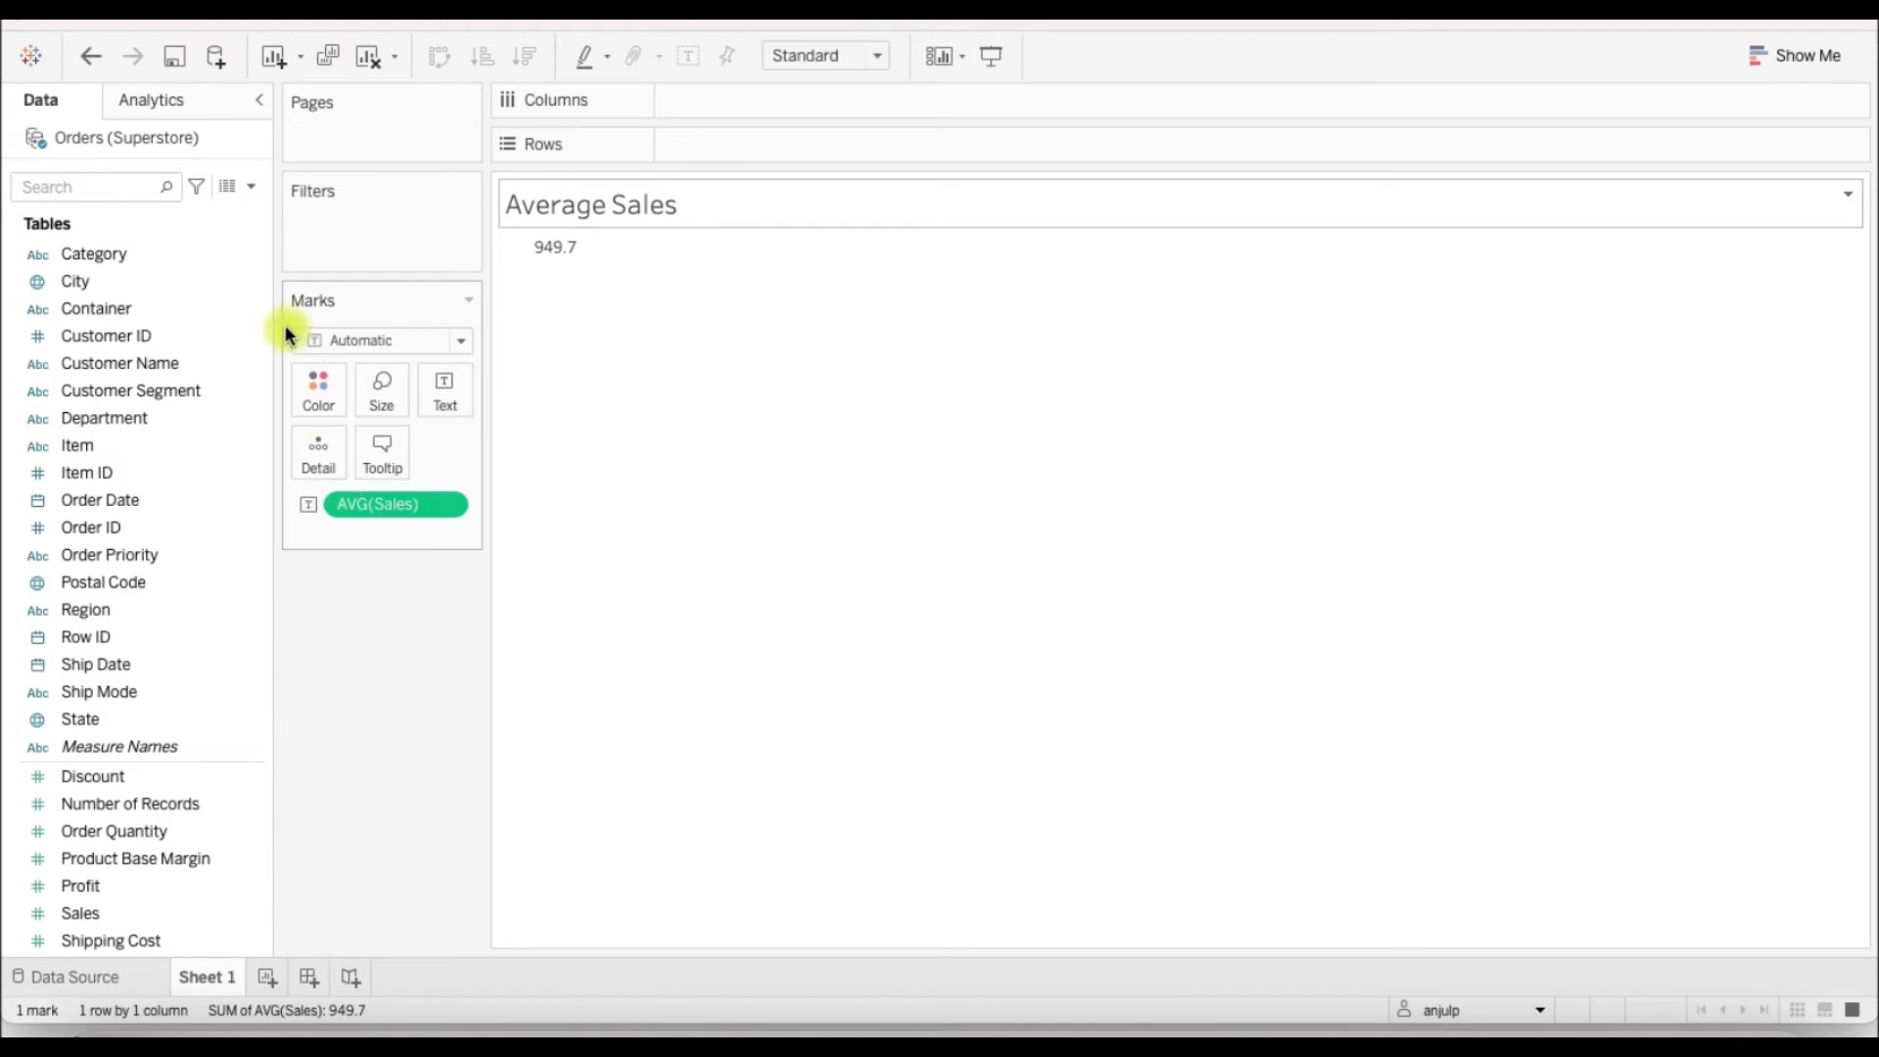
# Step: Break the average sales down in rows by Region and within it by Ship Mode
pyautogui.click(203, 525)
pyautogui.scroll(-3, 204, 517)
pyautogui.scroll(3, 204, 516)
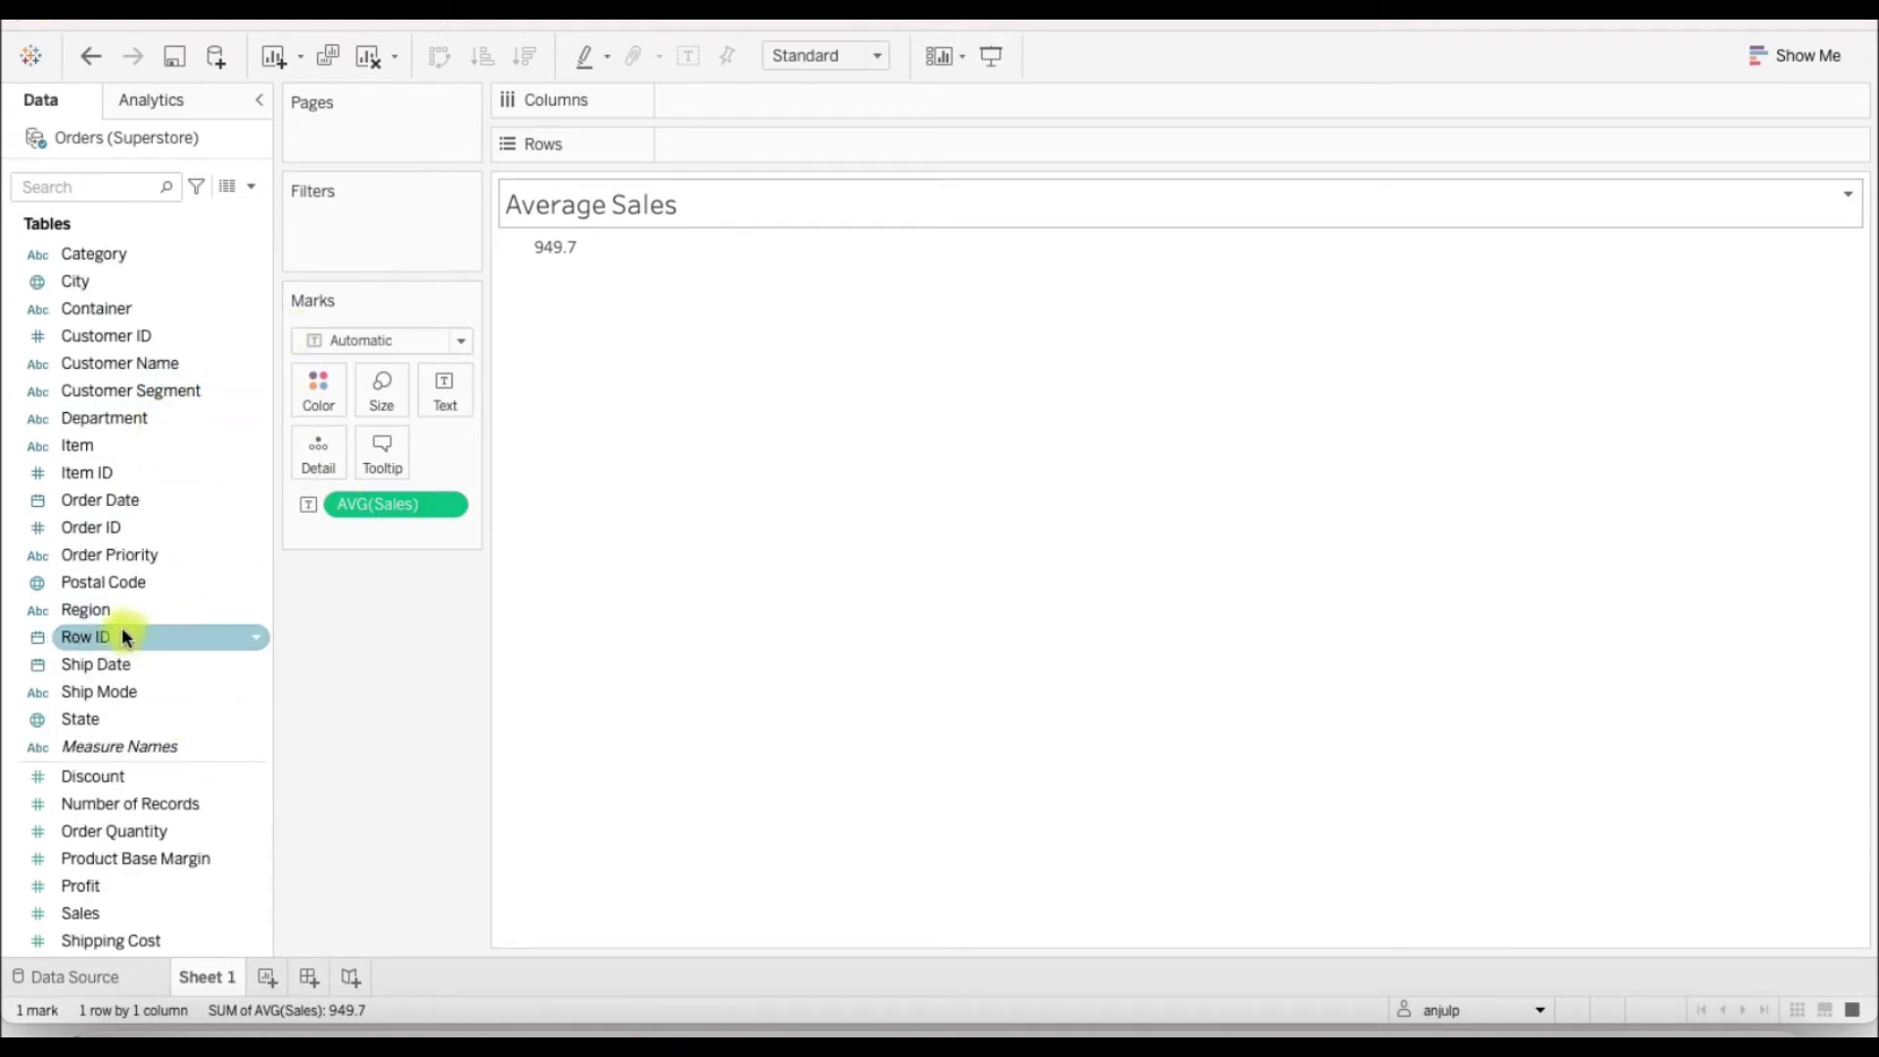
pyautogui.moveTo(95, 609); pyautogui.dragTo(709, 147)
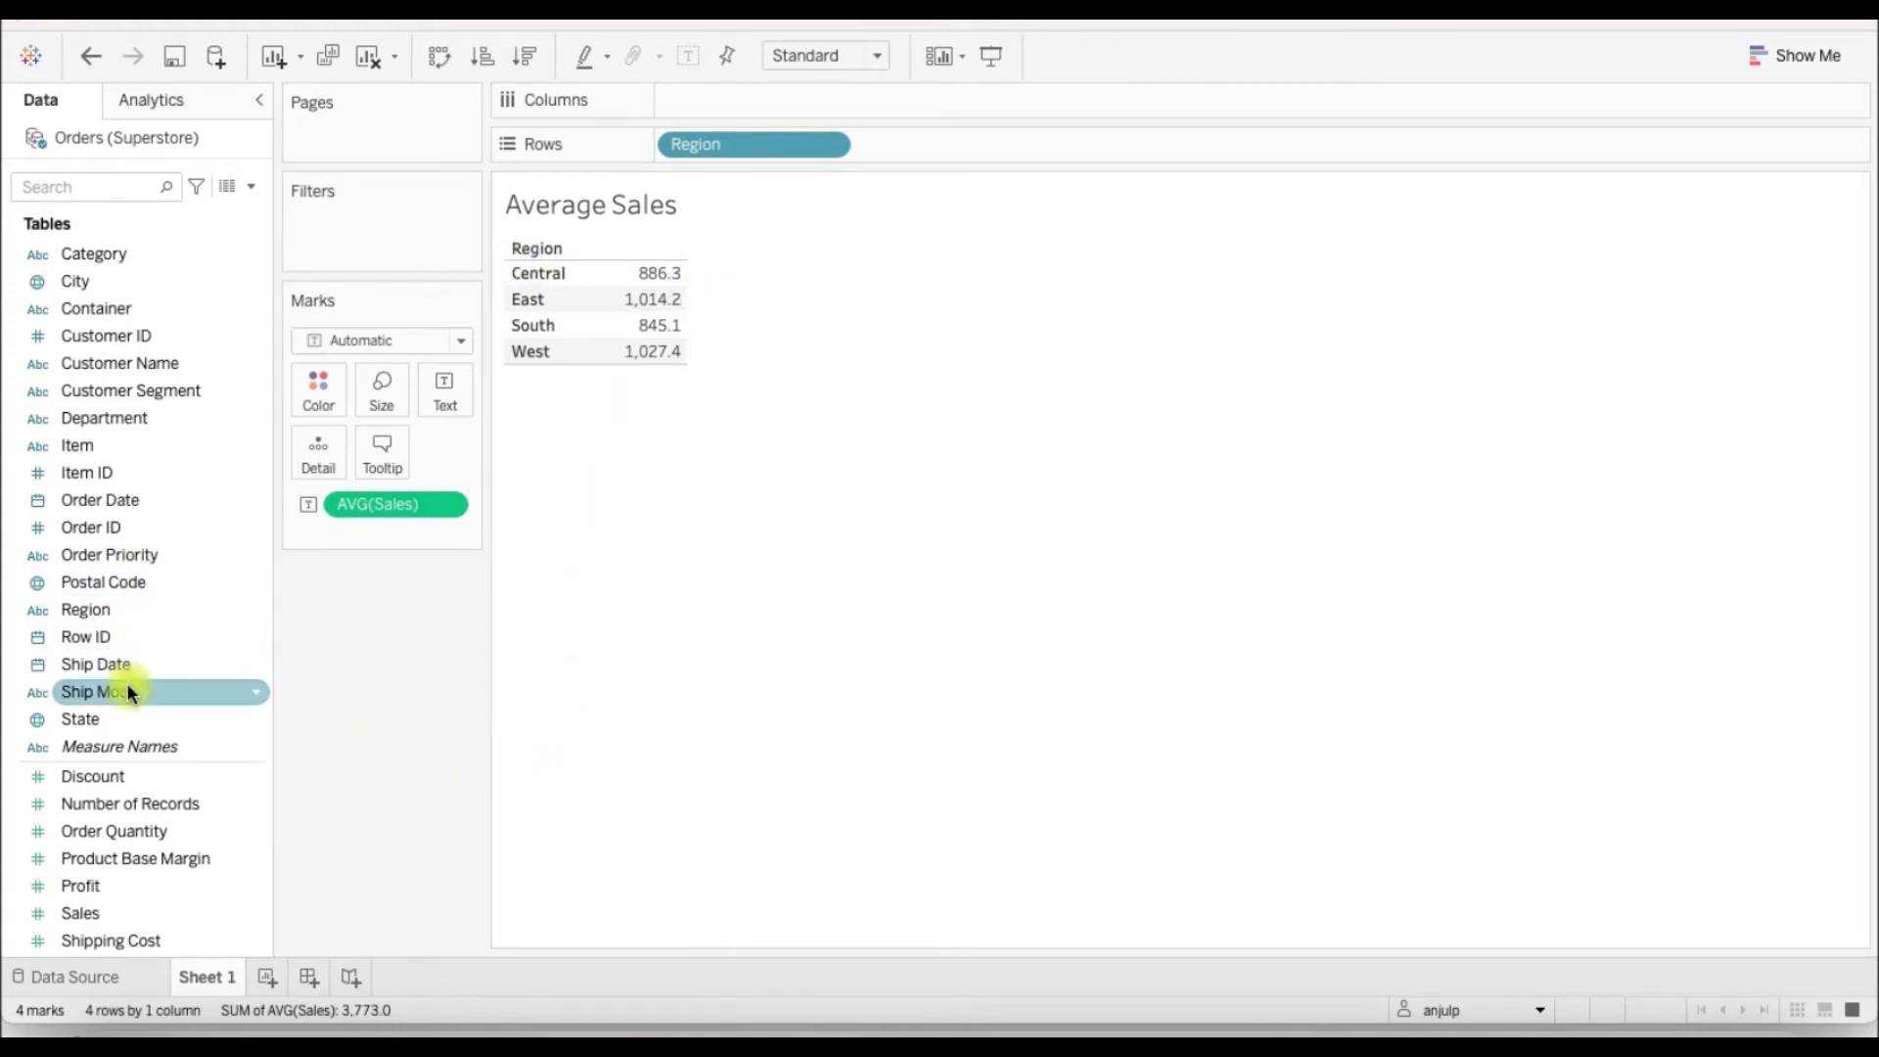
pyautogui.moveTo(105, 691); pyautogui.dragTo(917, 154)
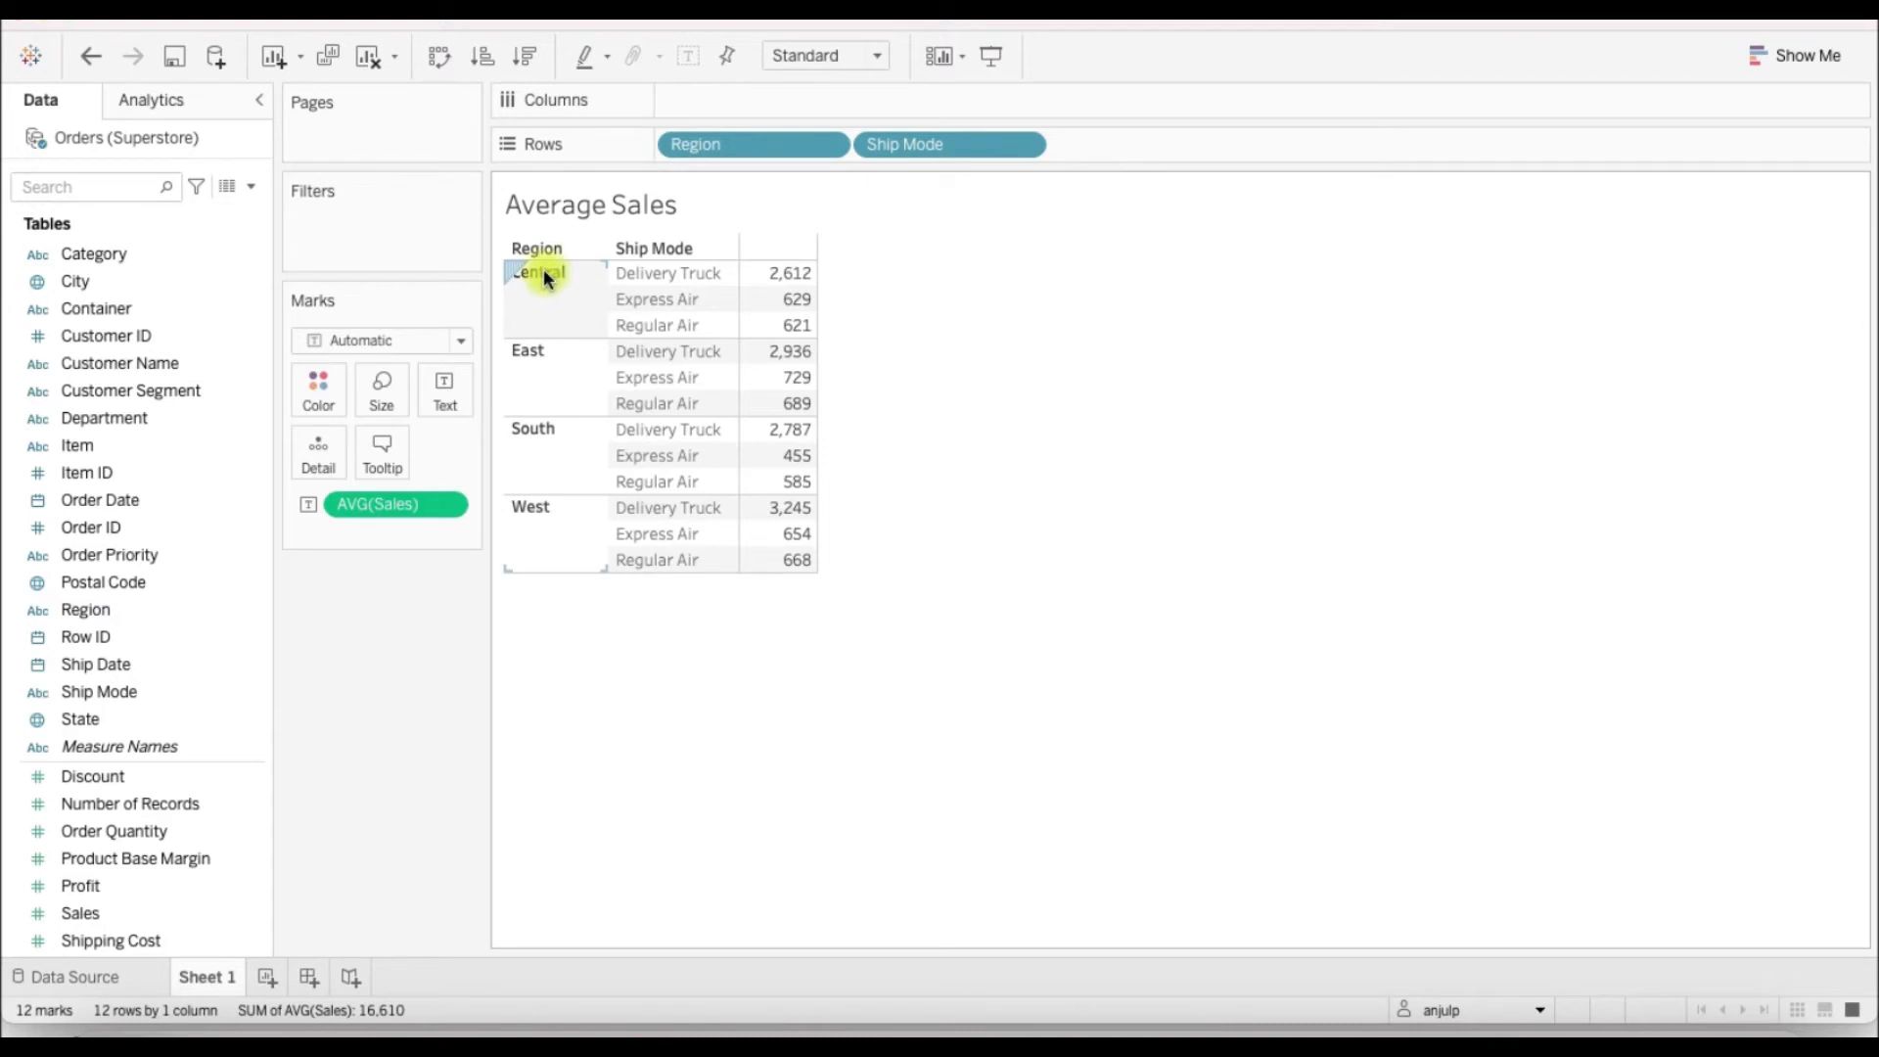
pyautogui.moveTo(784, 273)
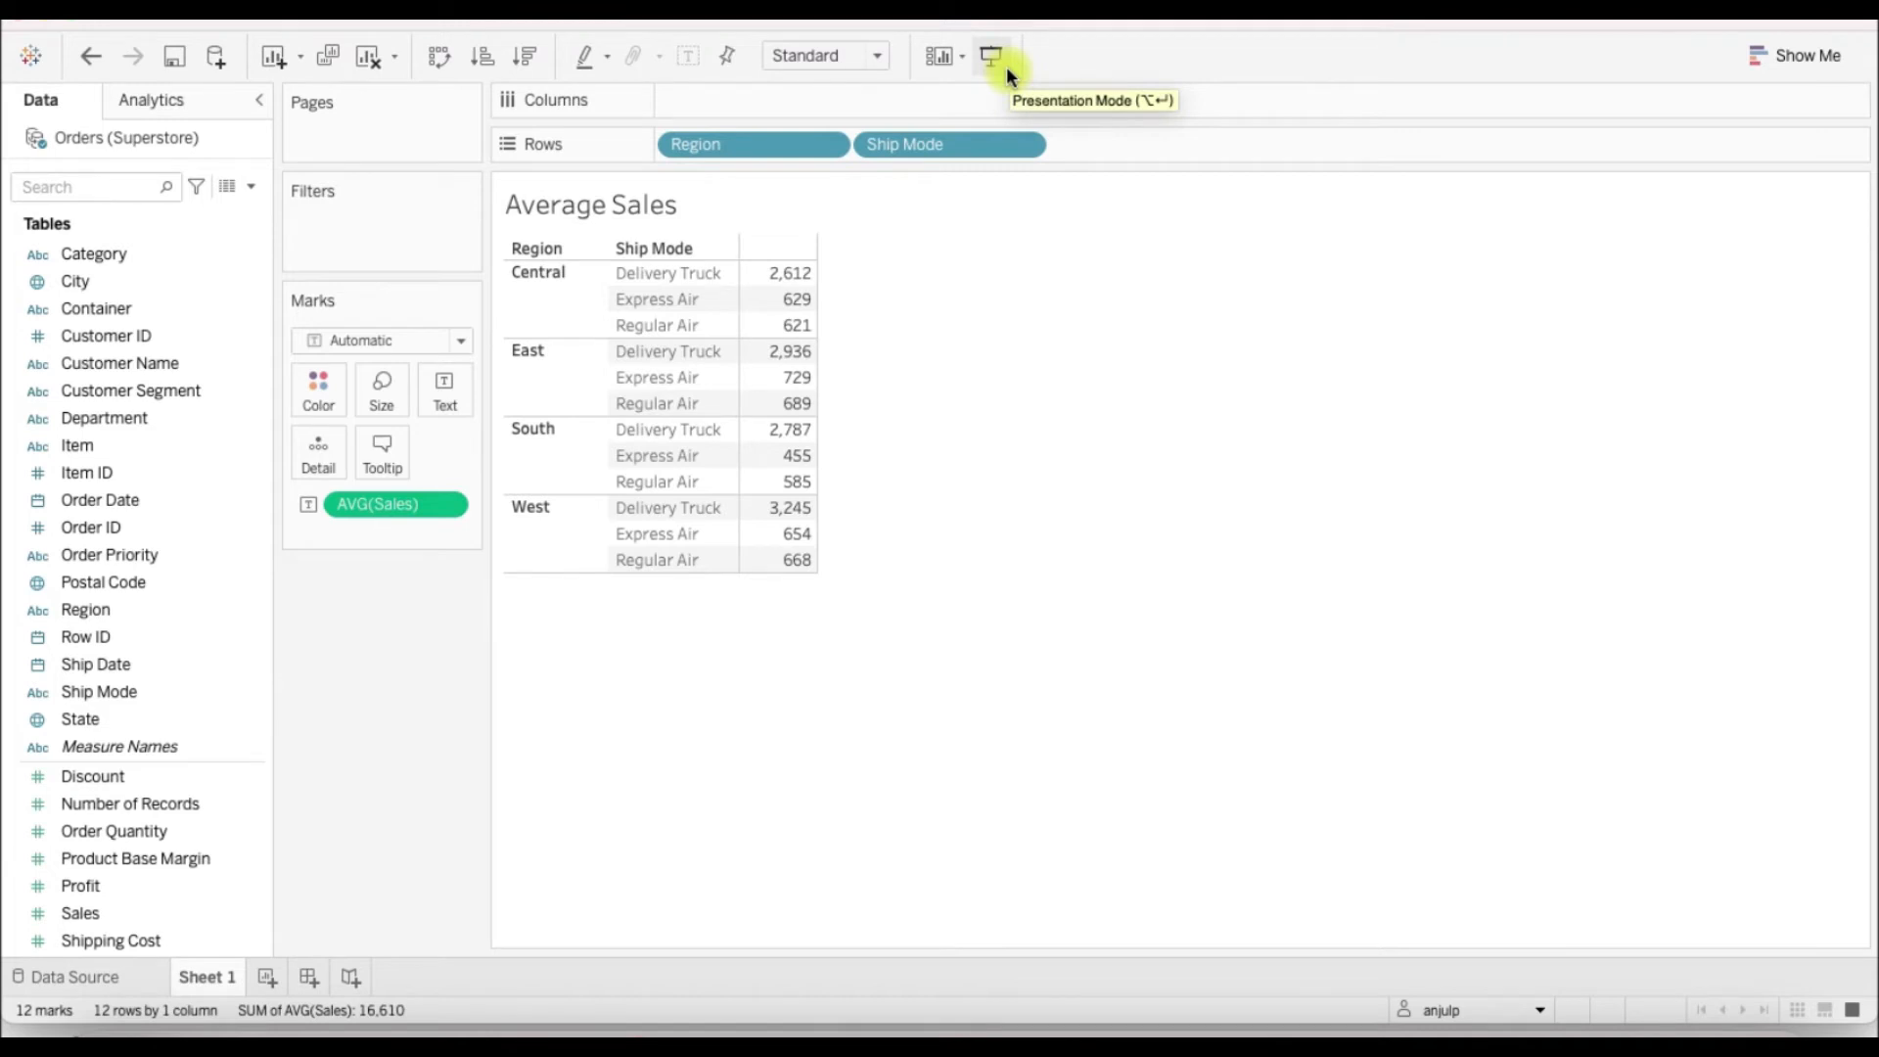
# Step: Show the worksheet caption, open it for editing without changes, and hide the caption again
pyautogui.click(961, 59)
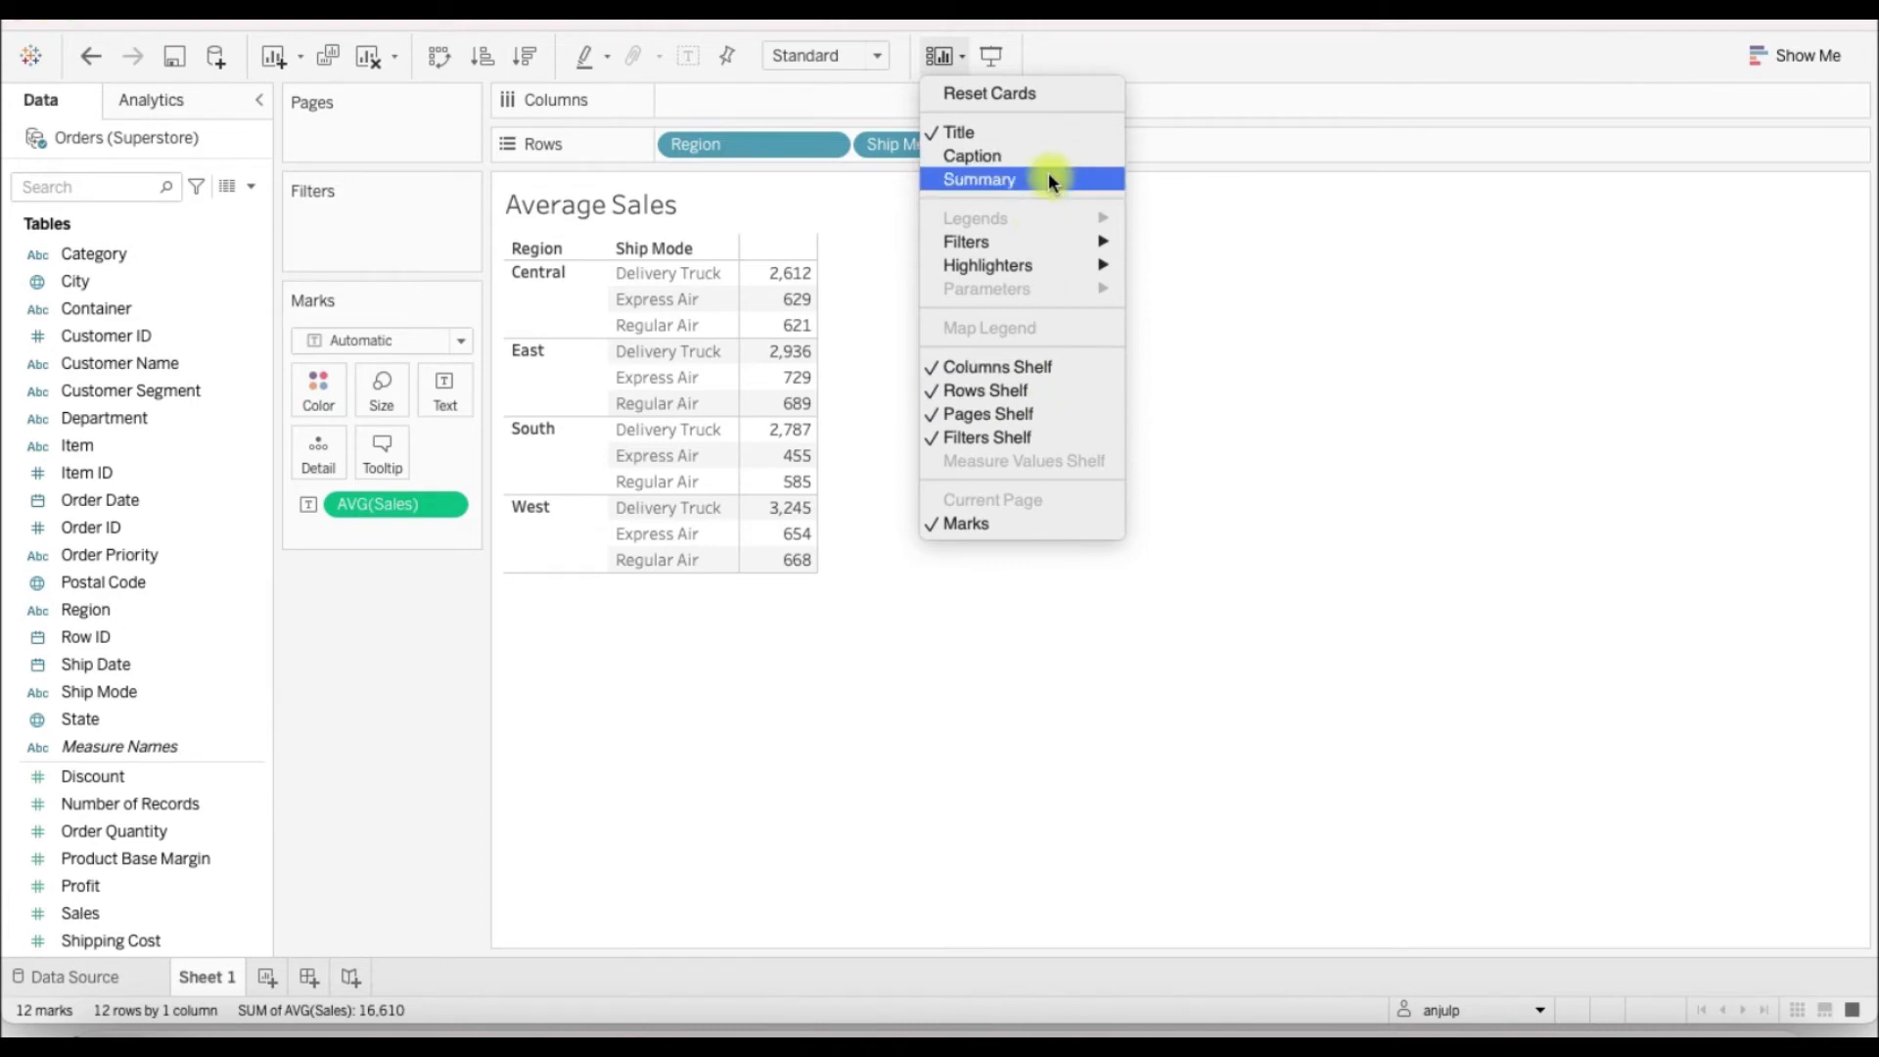
pyautogui.click(994, 154)
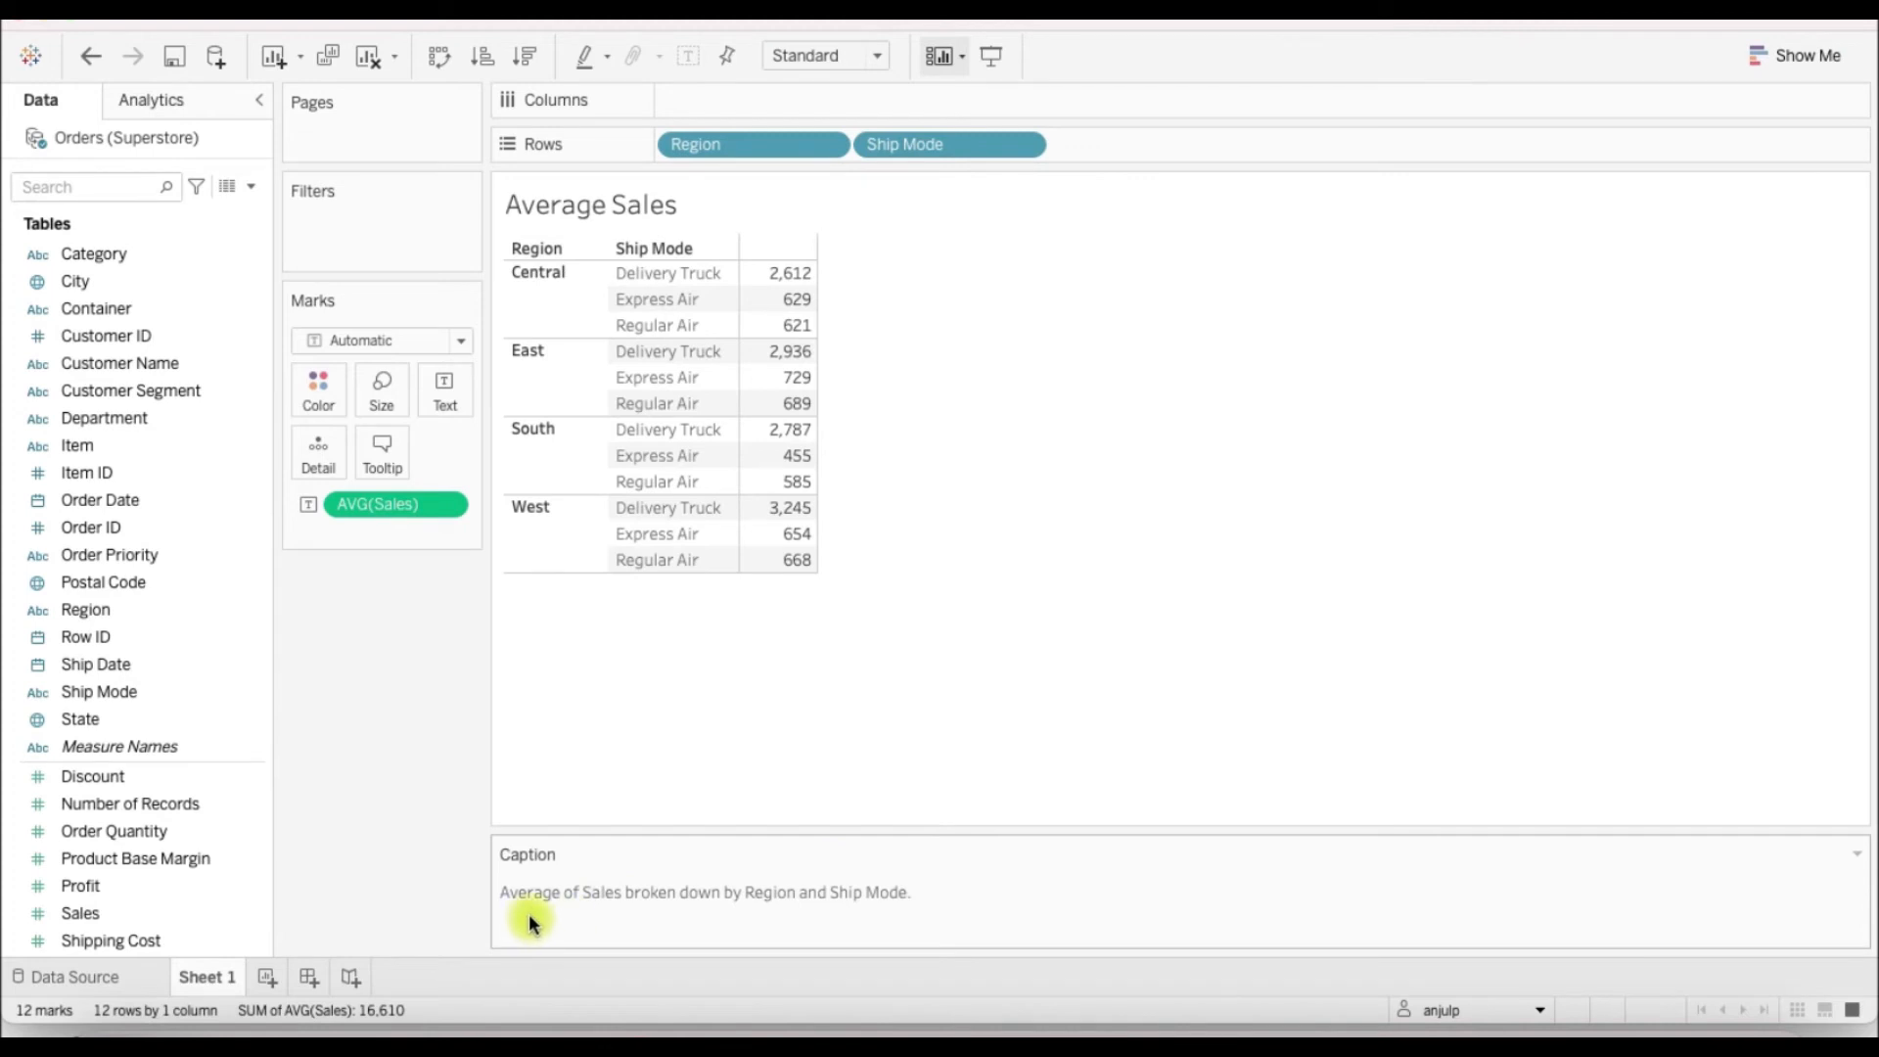
pyautogui.click(1857, 861)
pyautogui.click(1703, 882)
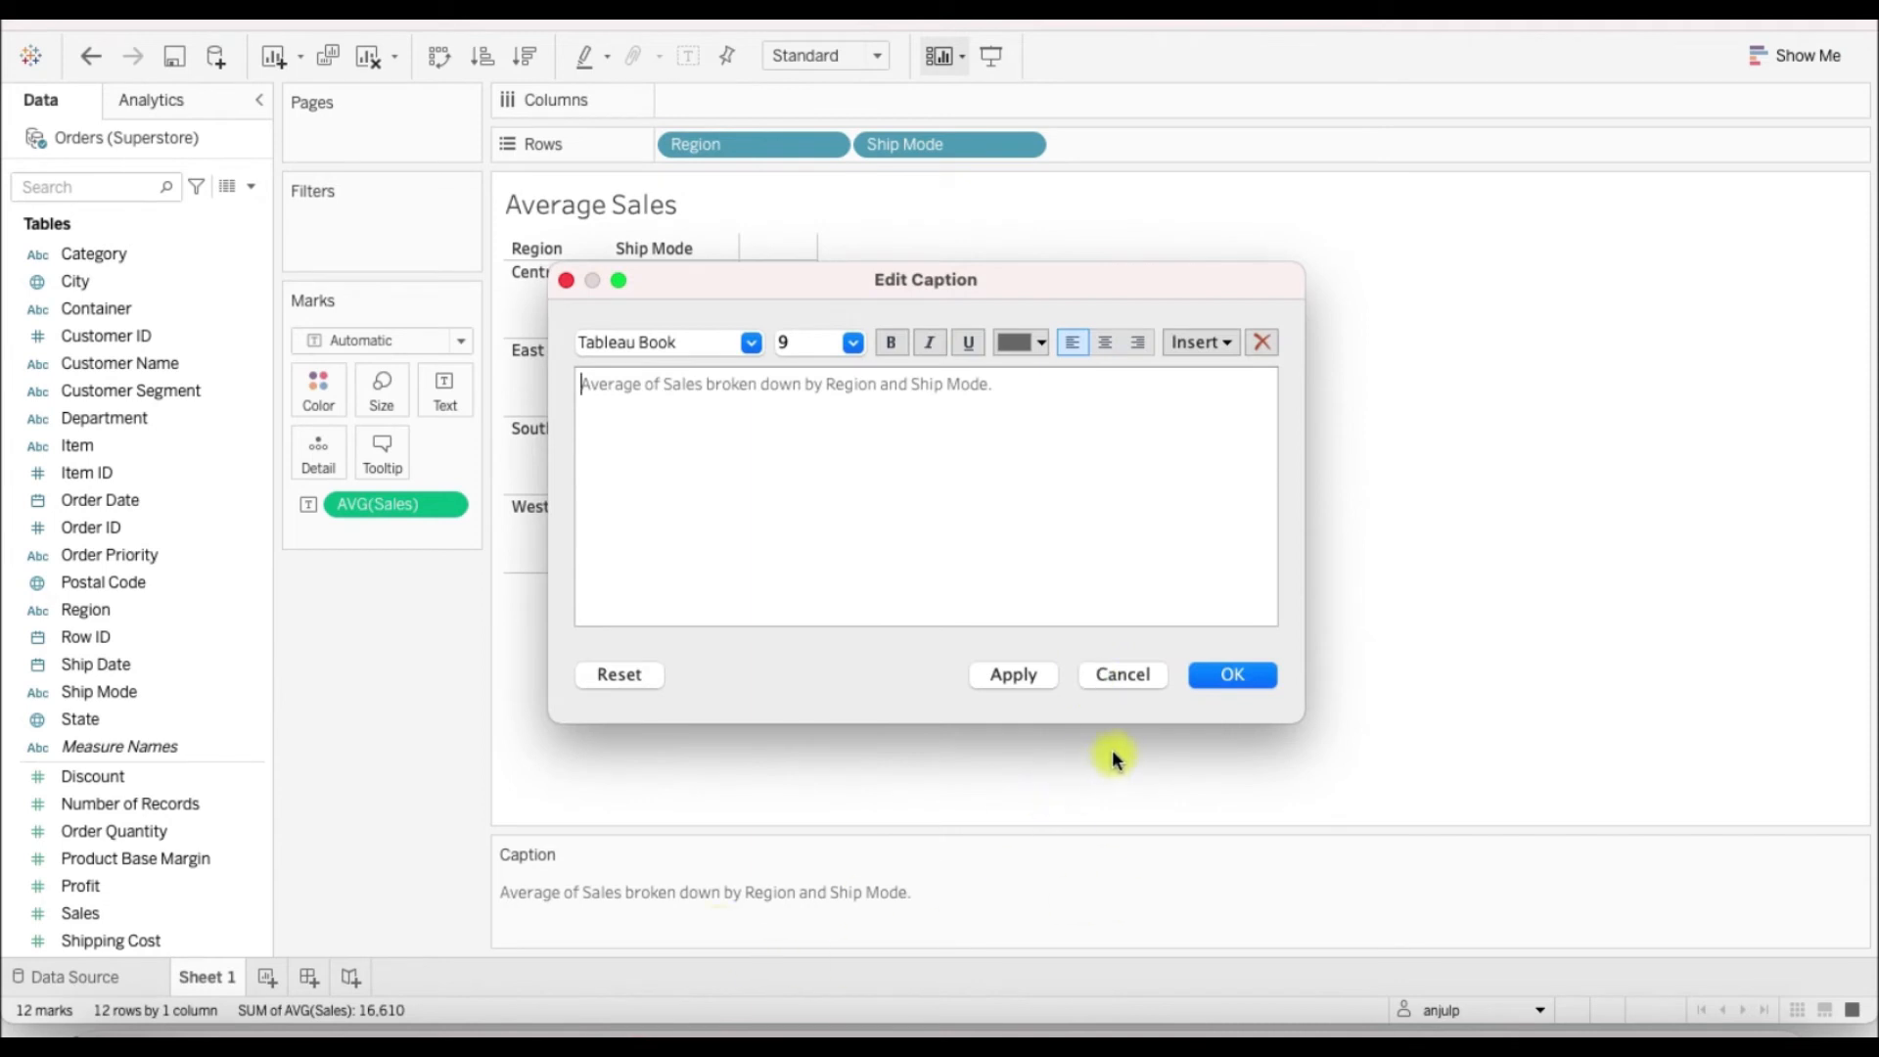
pyautogui.click(1124, 675)
pyautogui.click(961, 55)
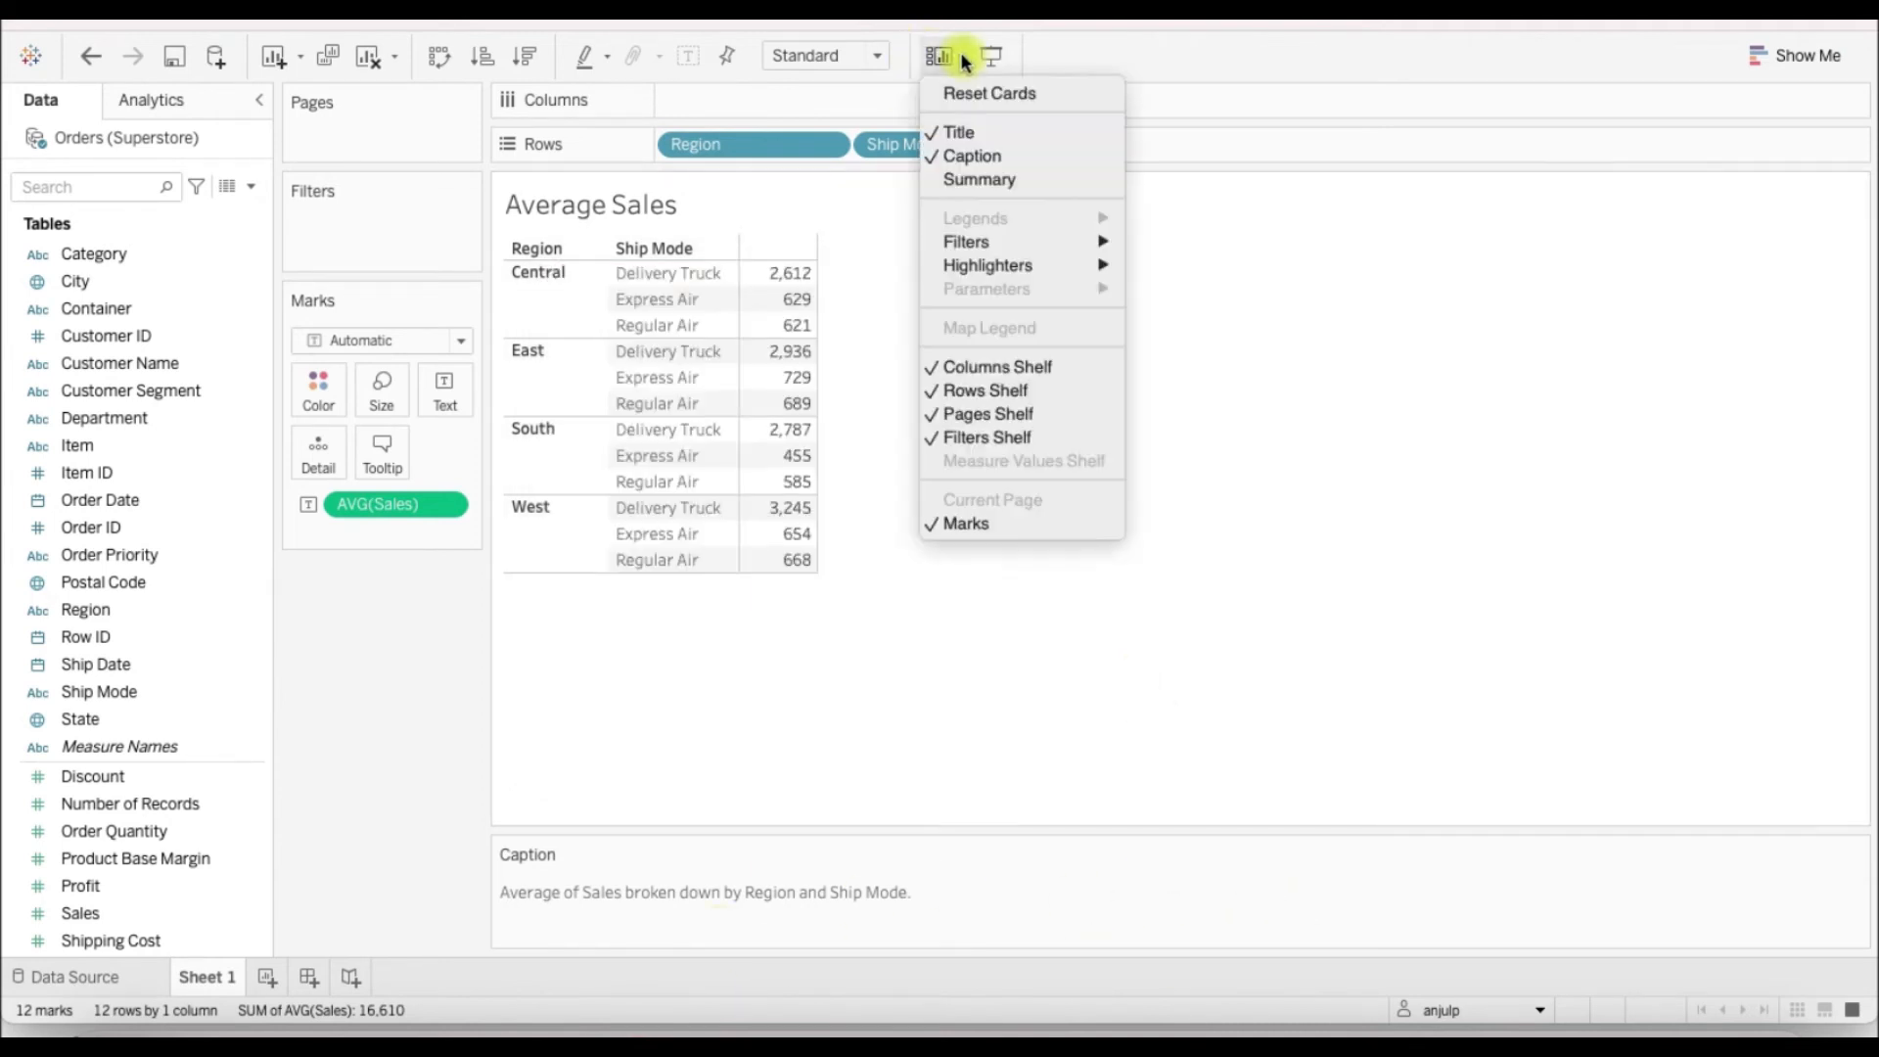
pyautogui.click(978, 149)
# Step: Show the summary card with the Sales statistics for the worksheet and hide it again
pyautogui.click(964, 53)
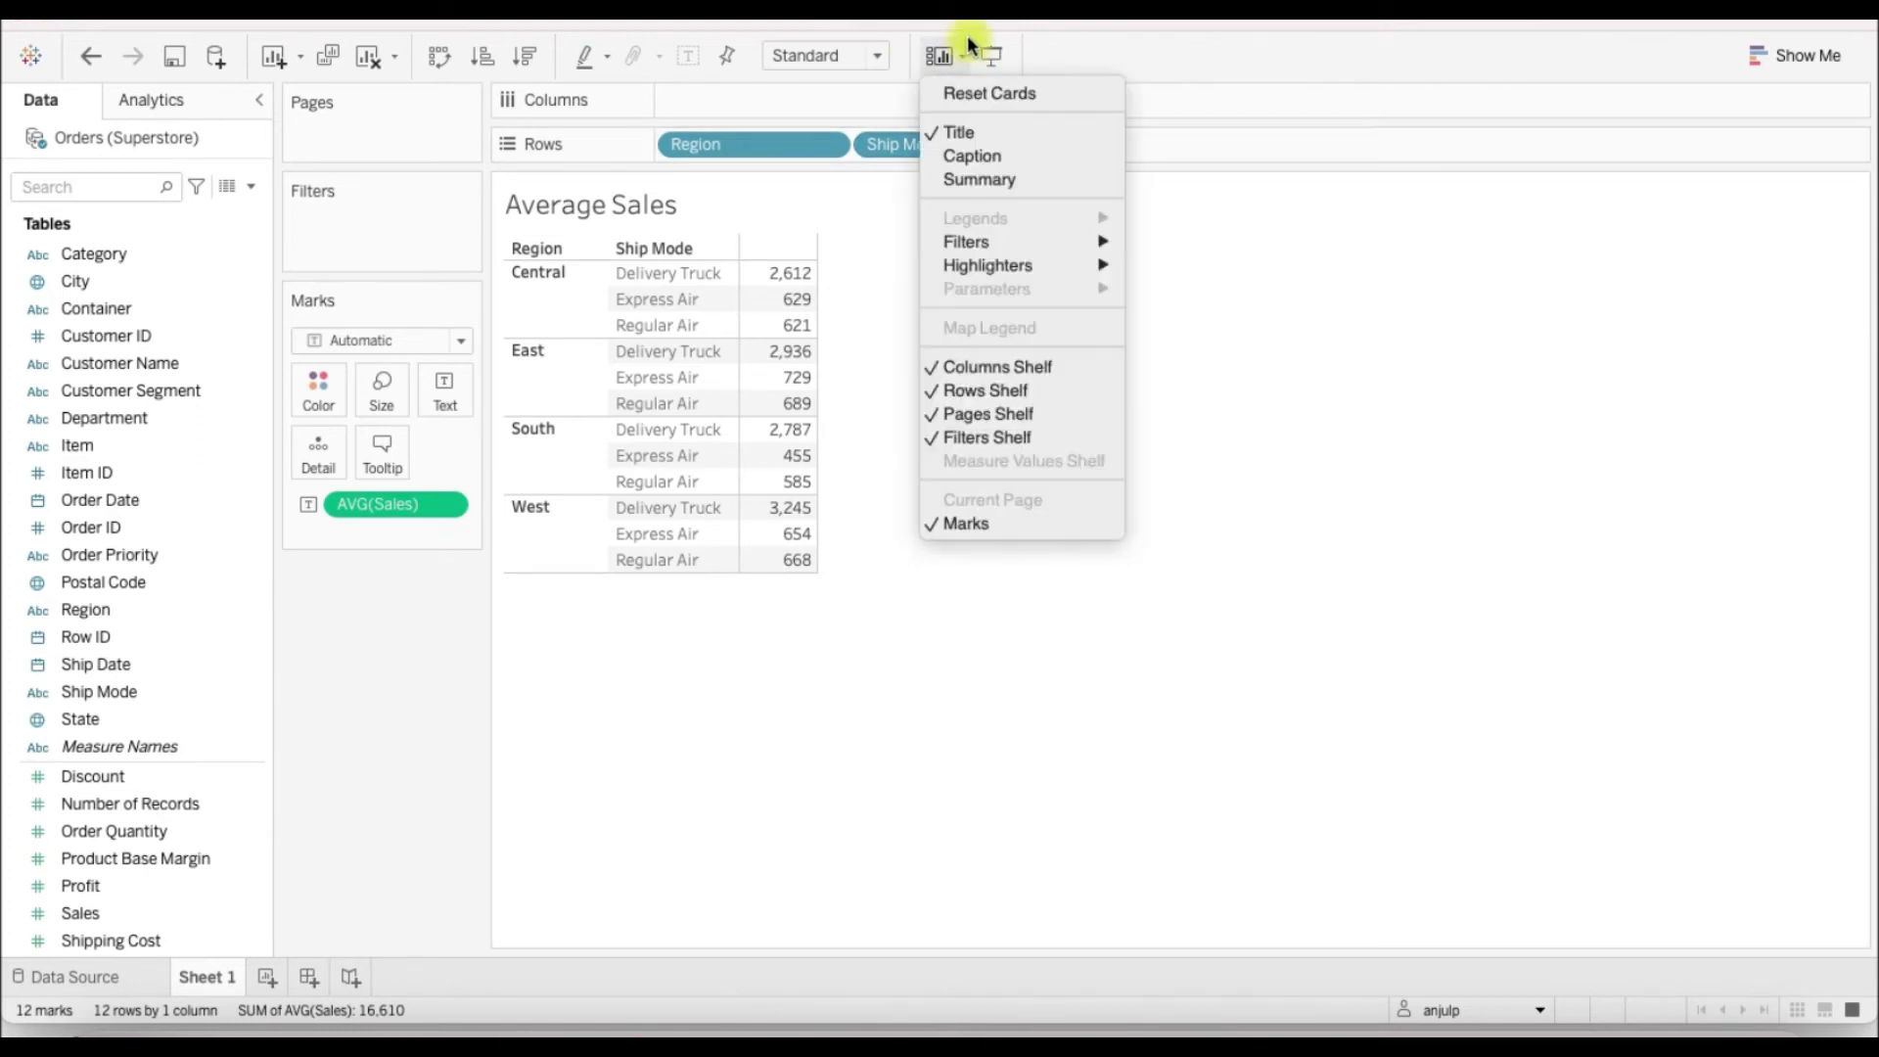
pyautogui.click(968, 179)
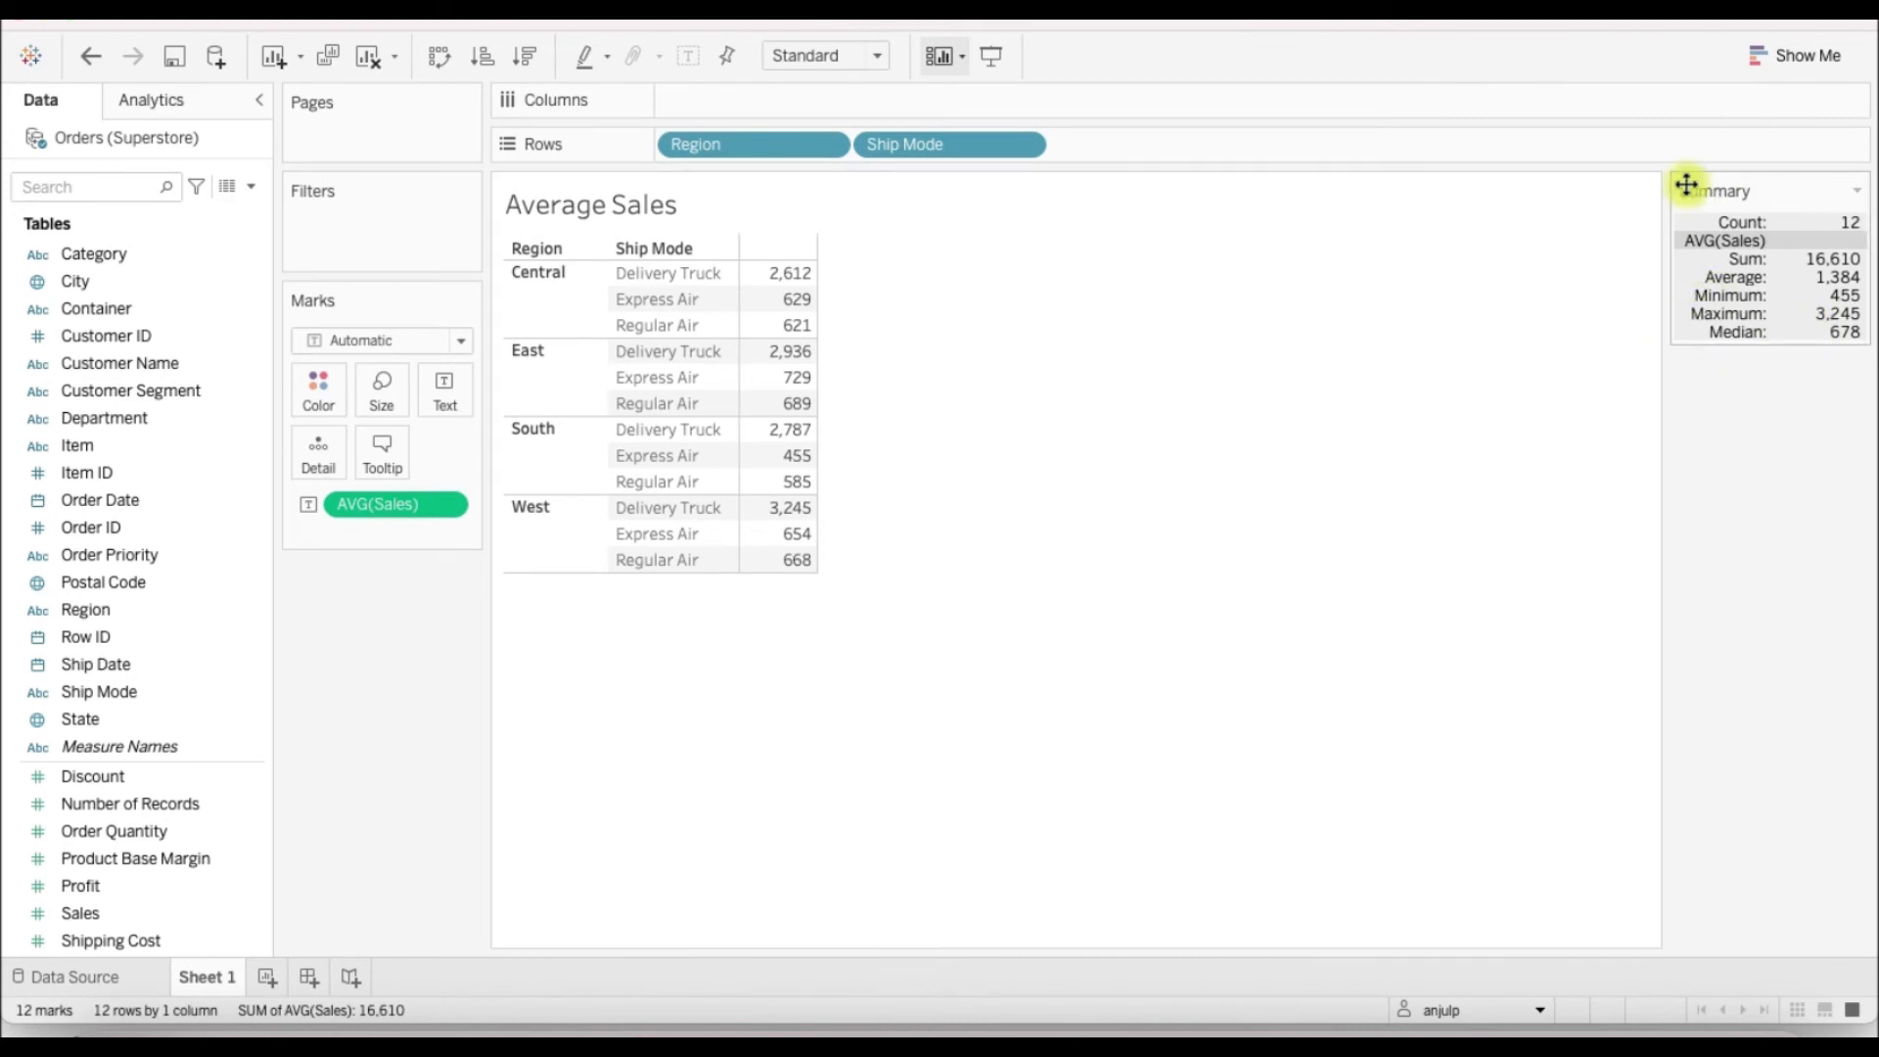
pyautogui.click(957, 53)
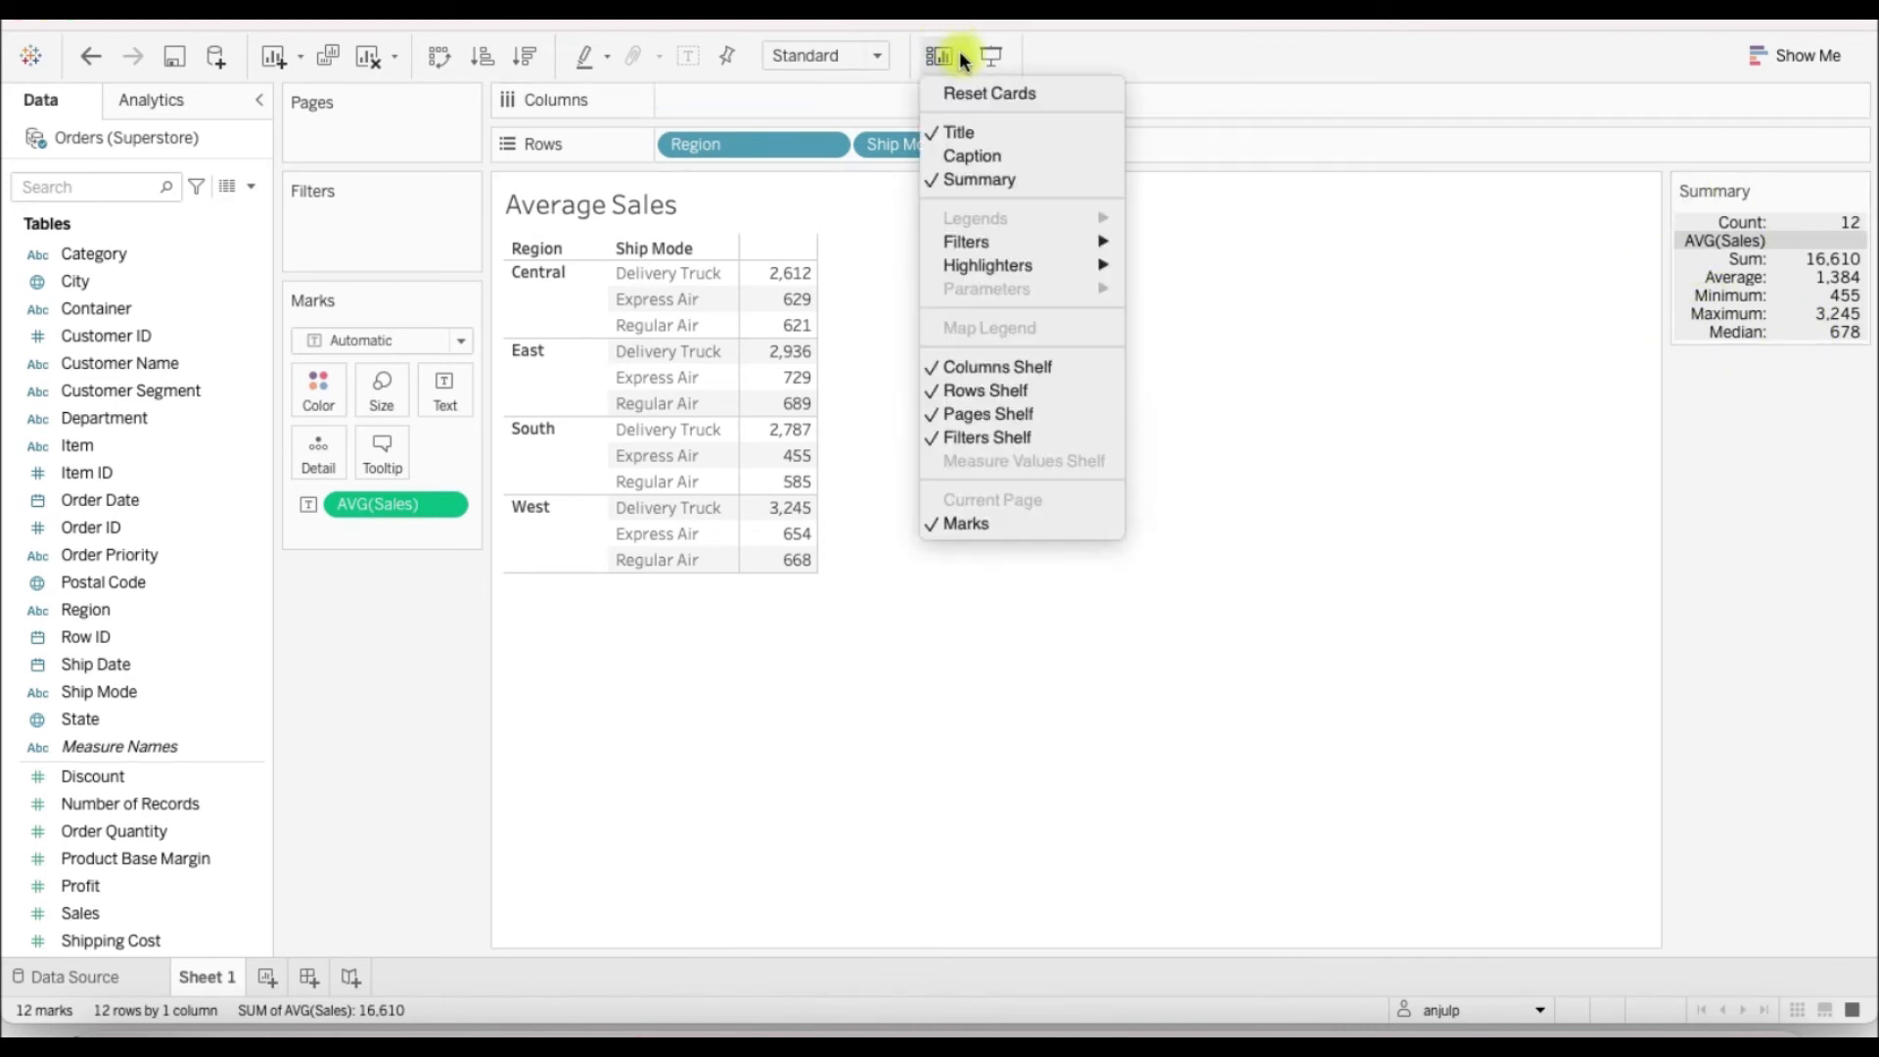
pyautogui.click(959, 179)
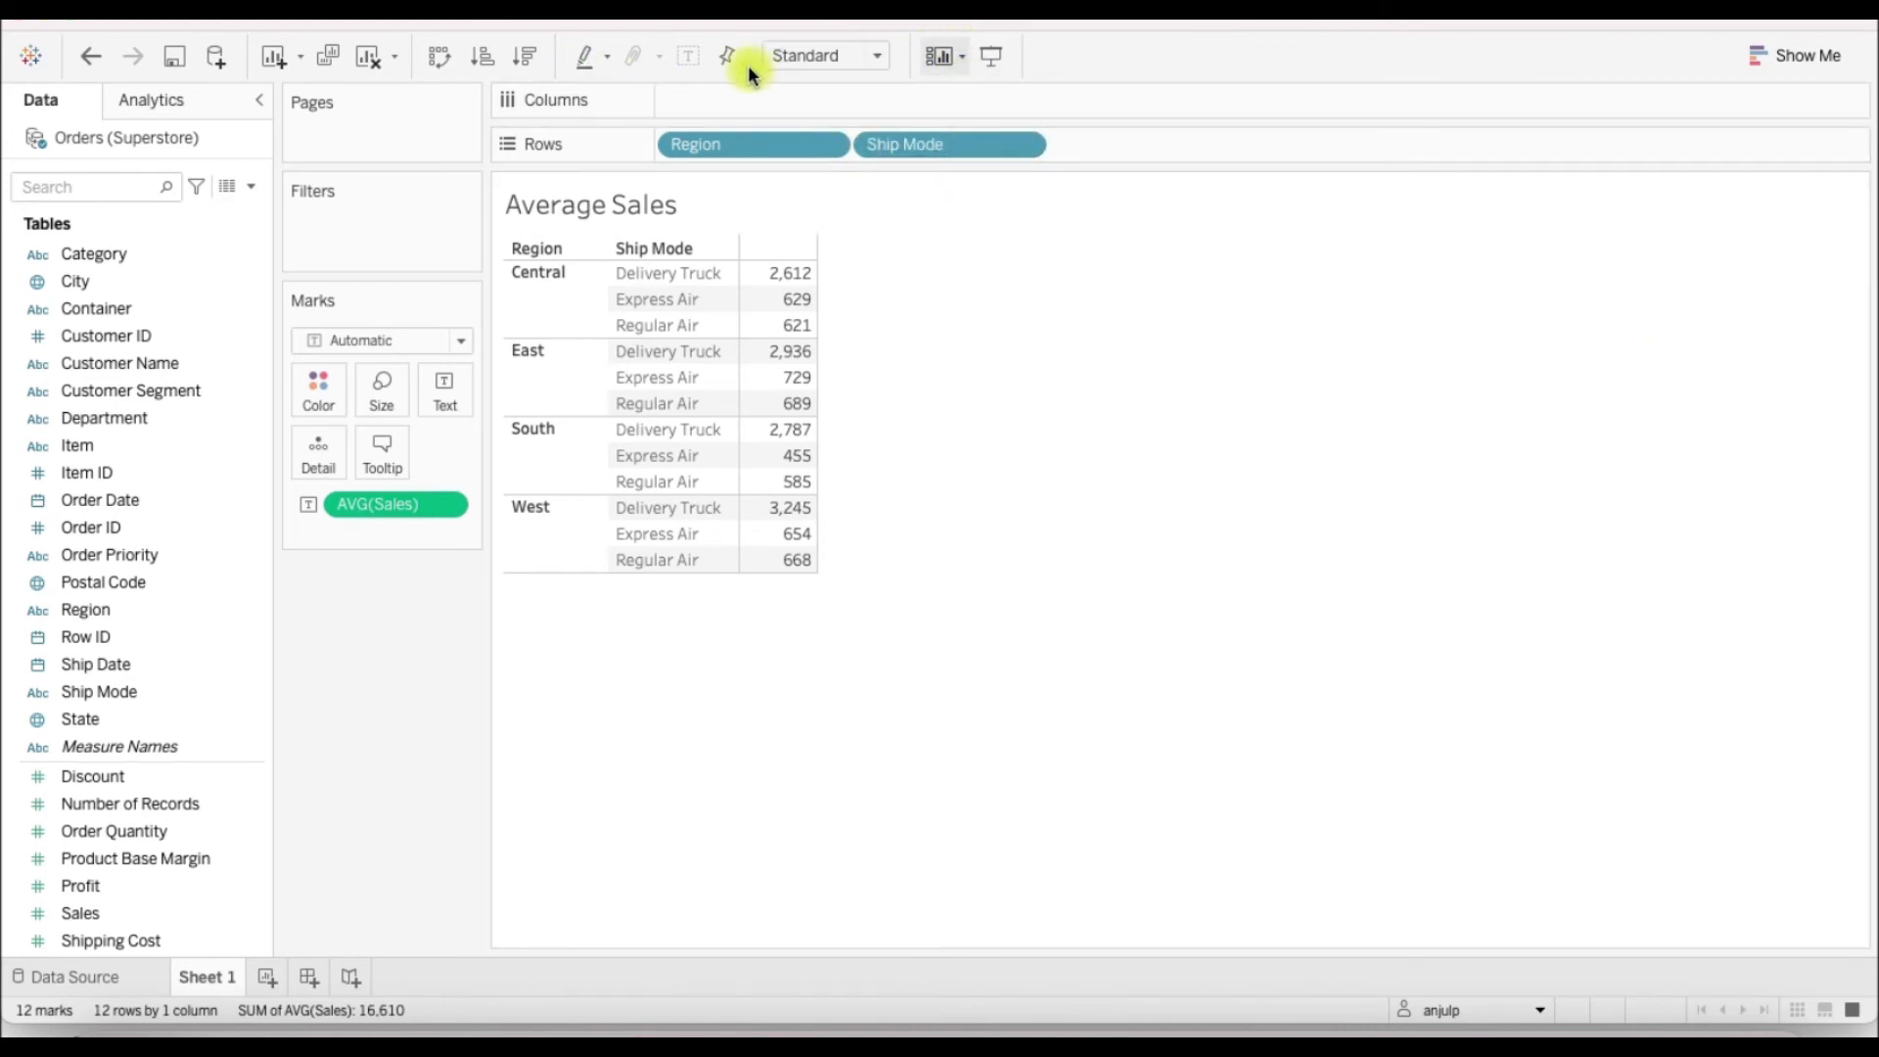
# Step: Try the Fit Width, Fit Height and Entire View sizing options on the table and return it to Standard
pyautogui.click(820, 63)
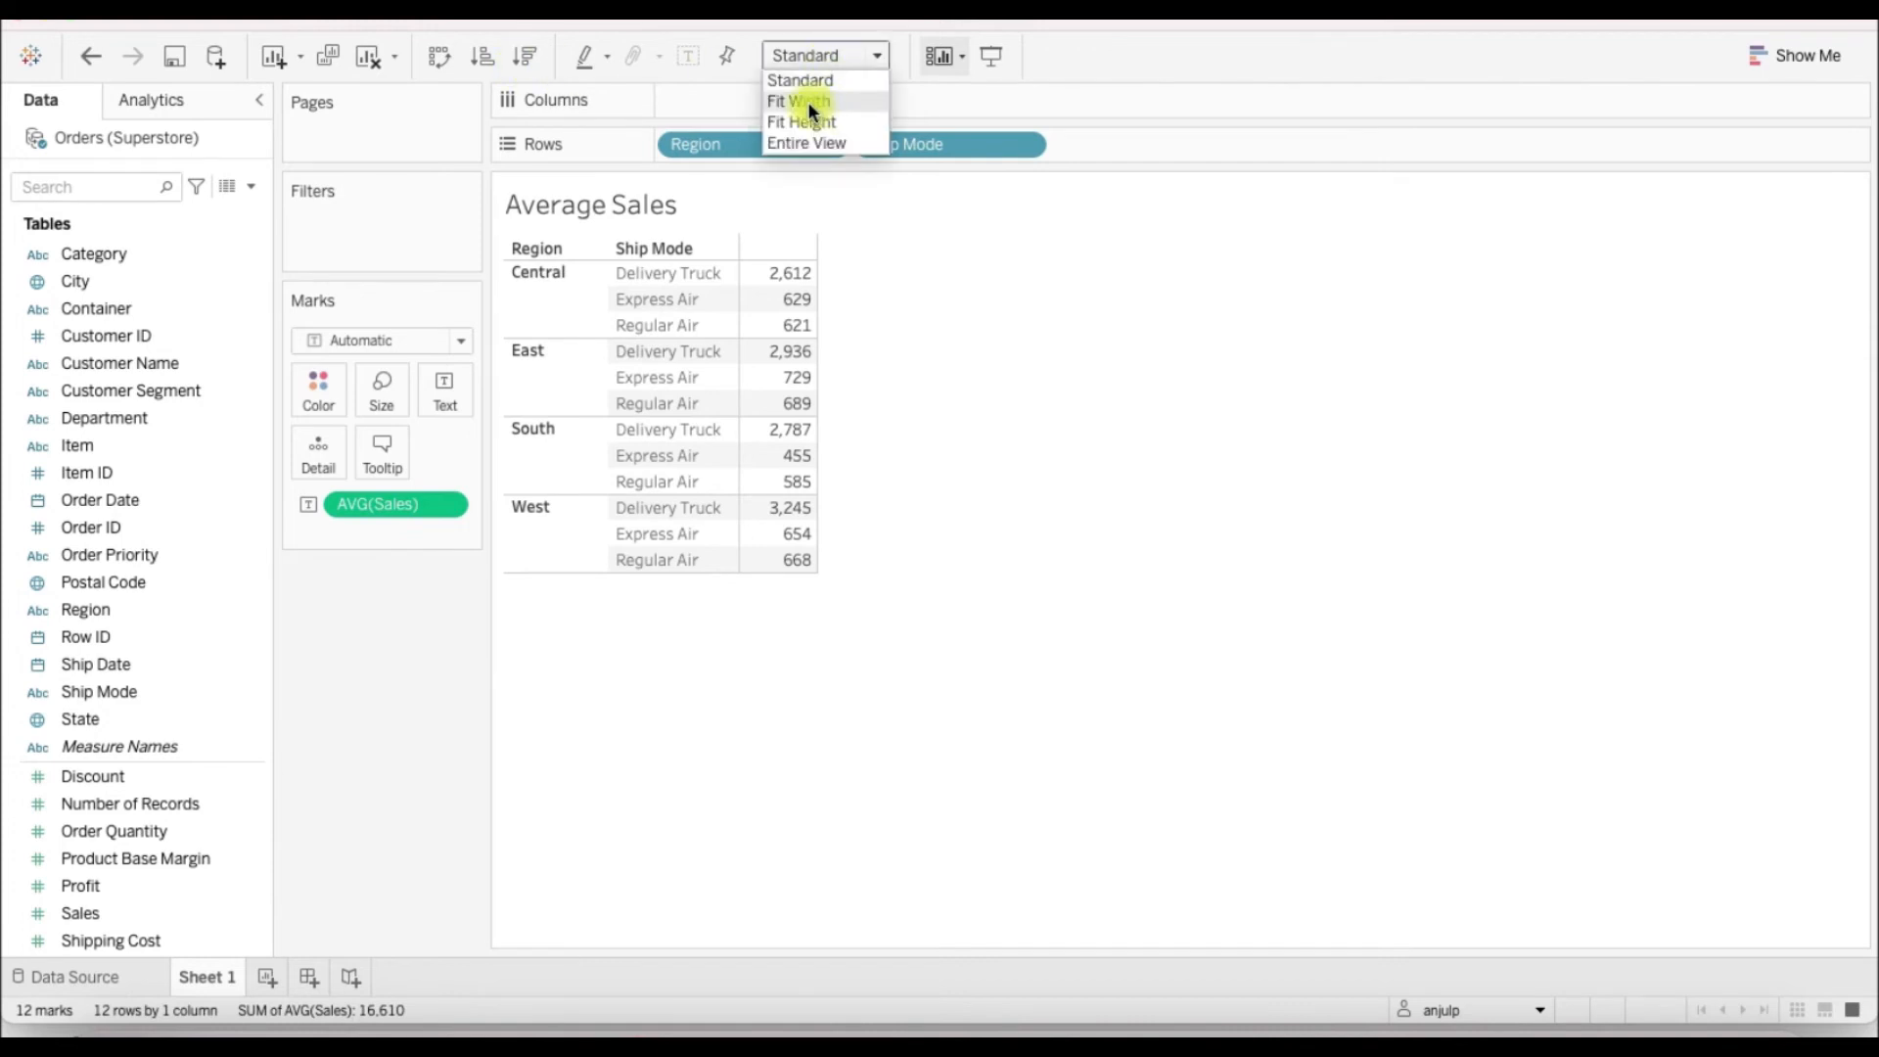
pyautogui.click(807, 102)
pyautogui.click(847, 55)
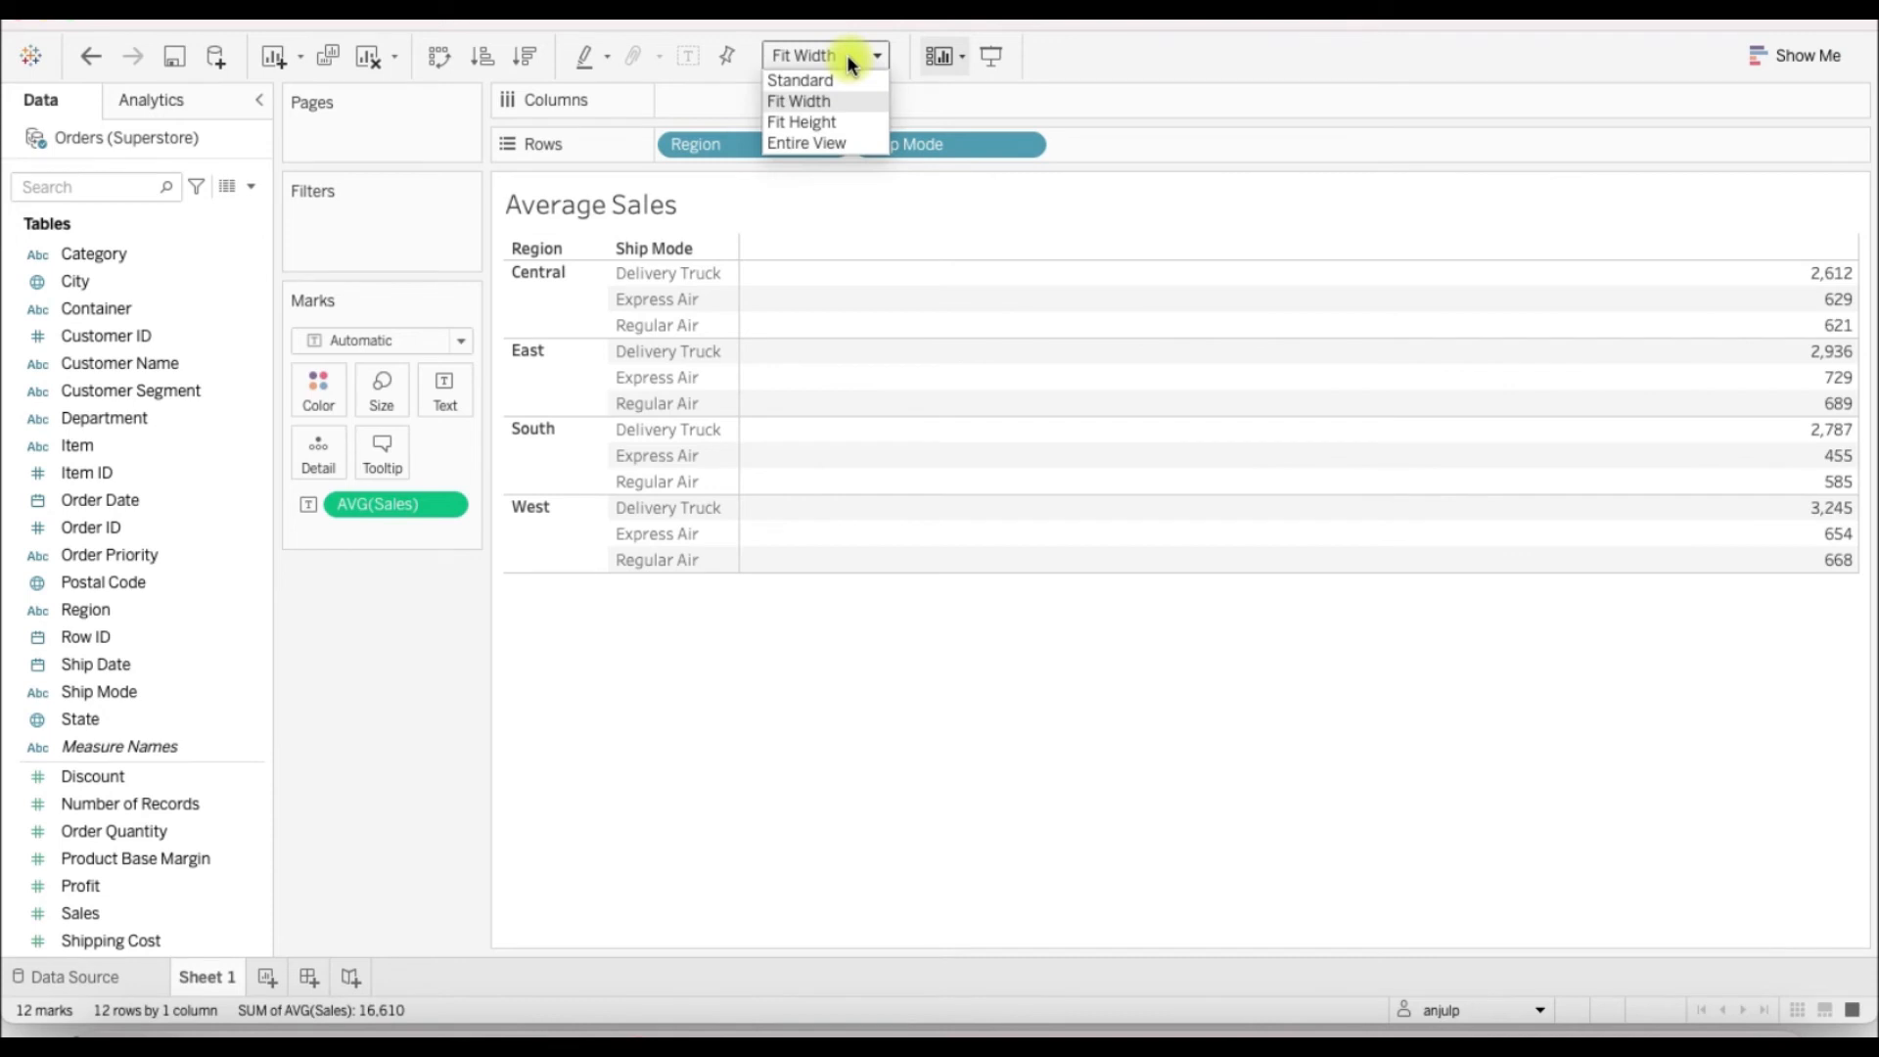
pyautogui.click(825, 122)
pyautogui.click(830, 56)
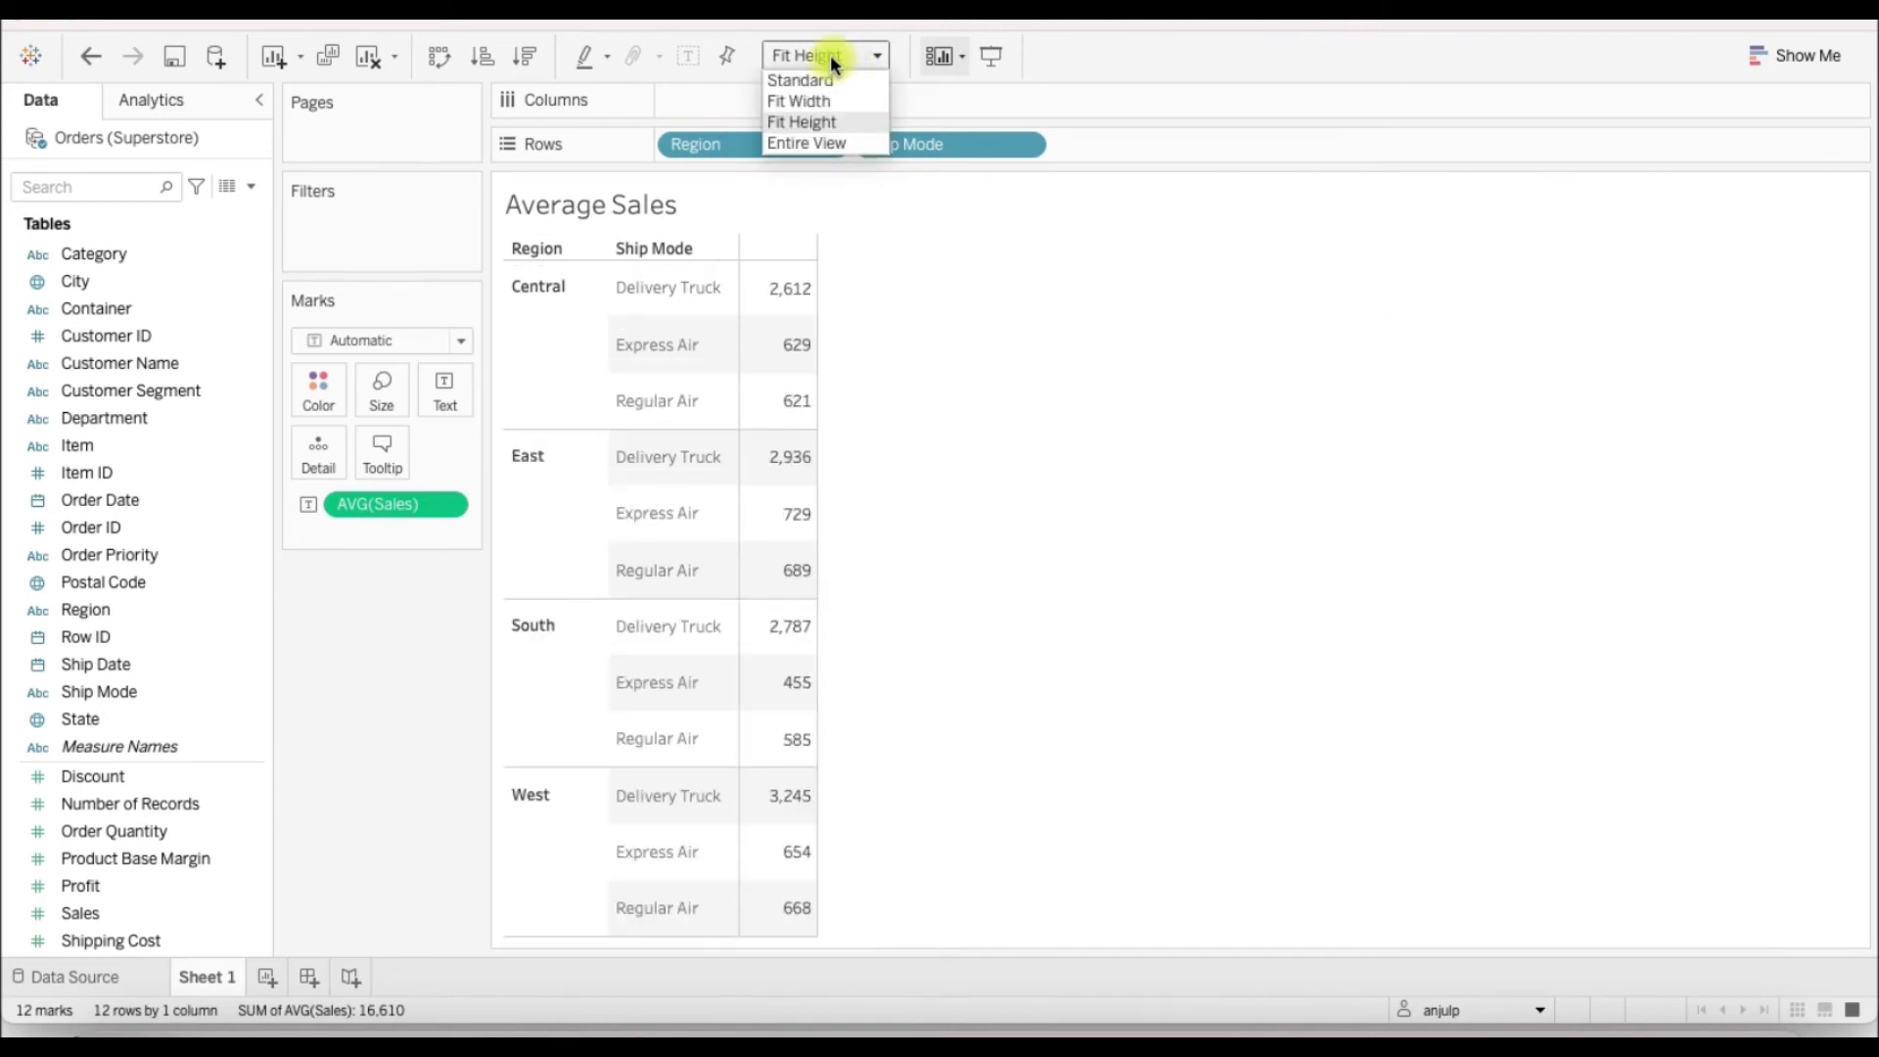
pyautogui.click(808, 145)
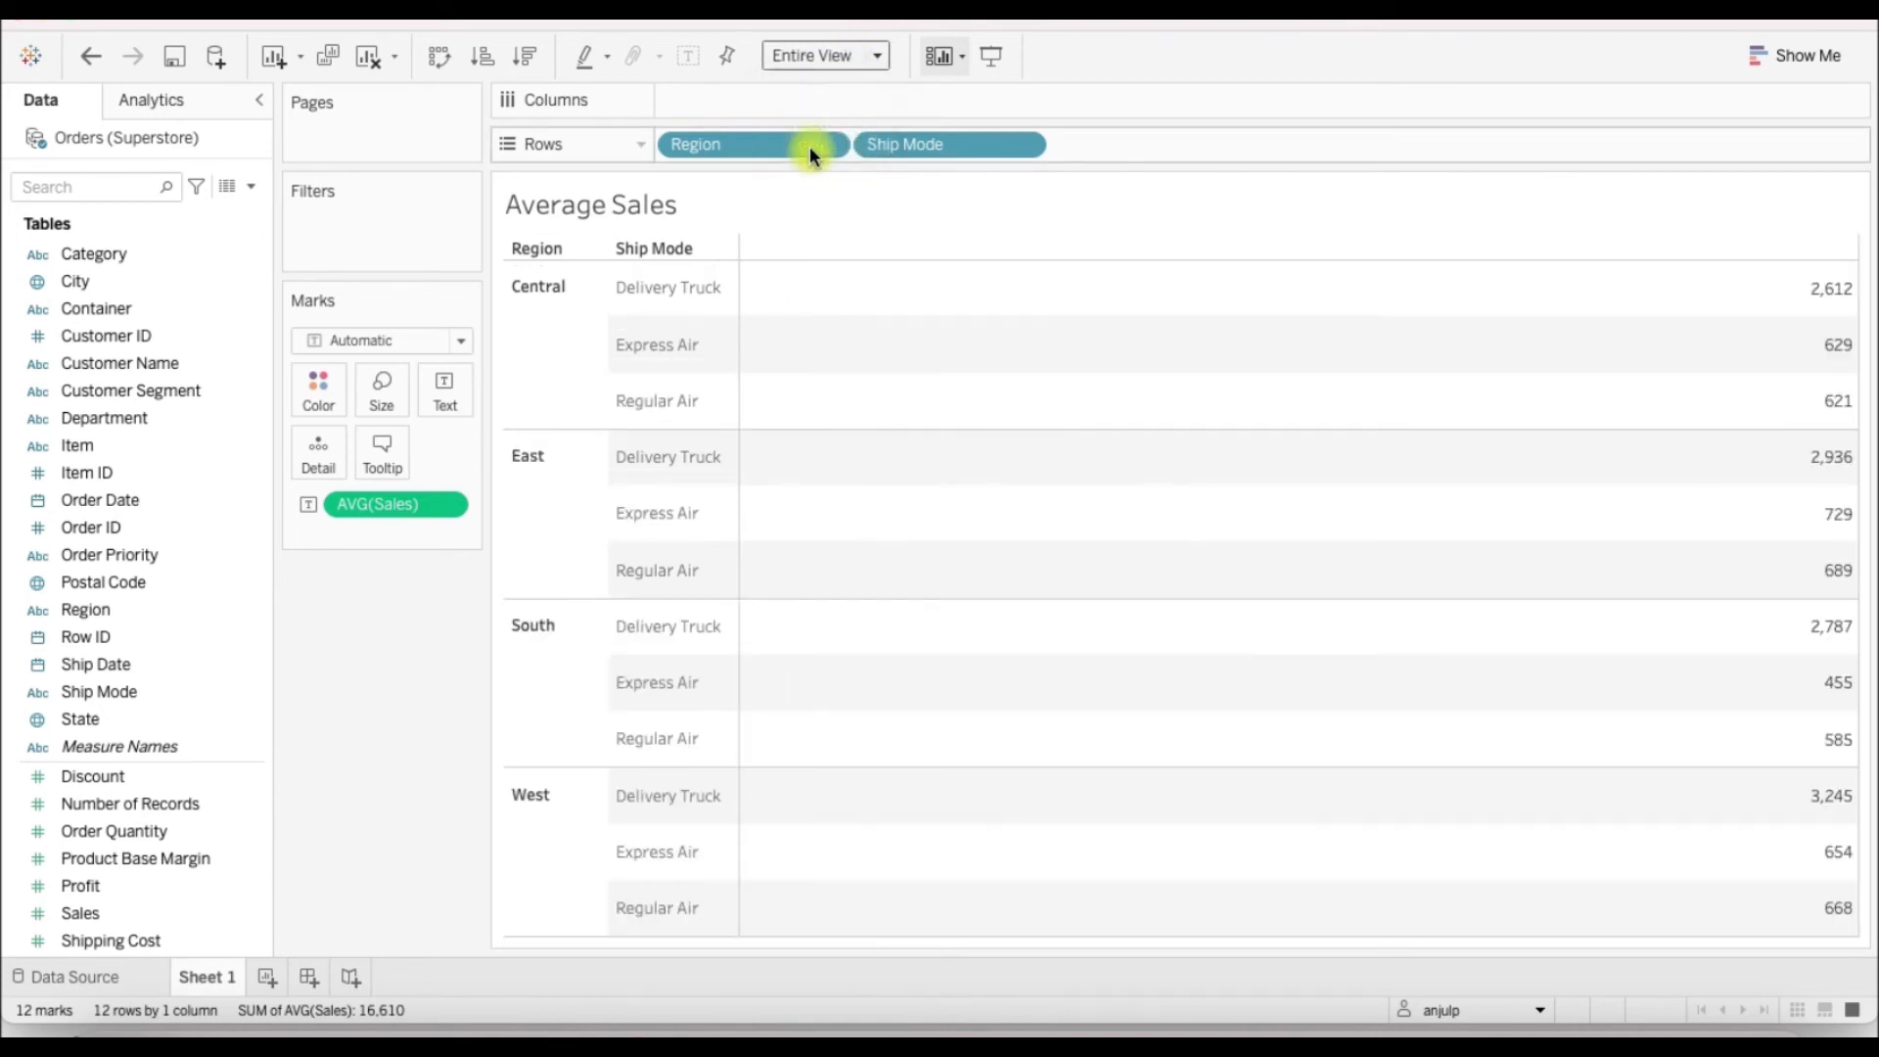
pyautogui.click(842, 61)
pyautogui.click(830, 79)
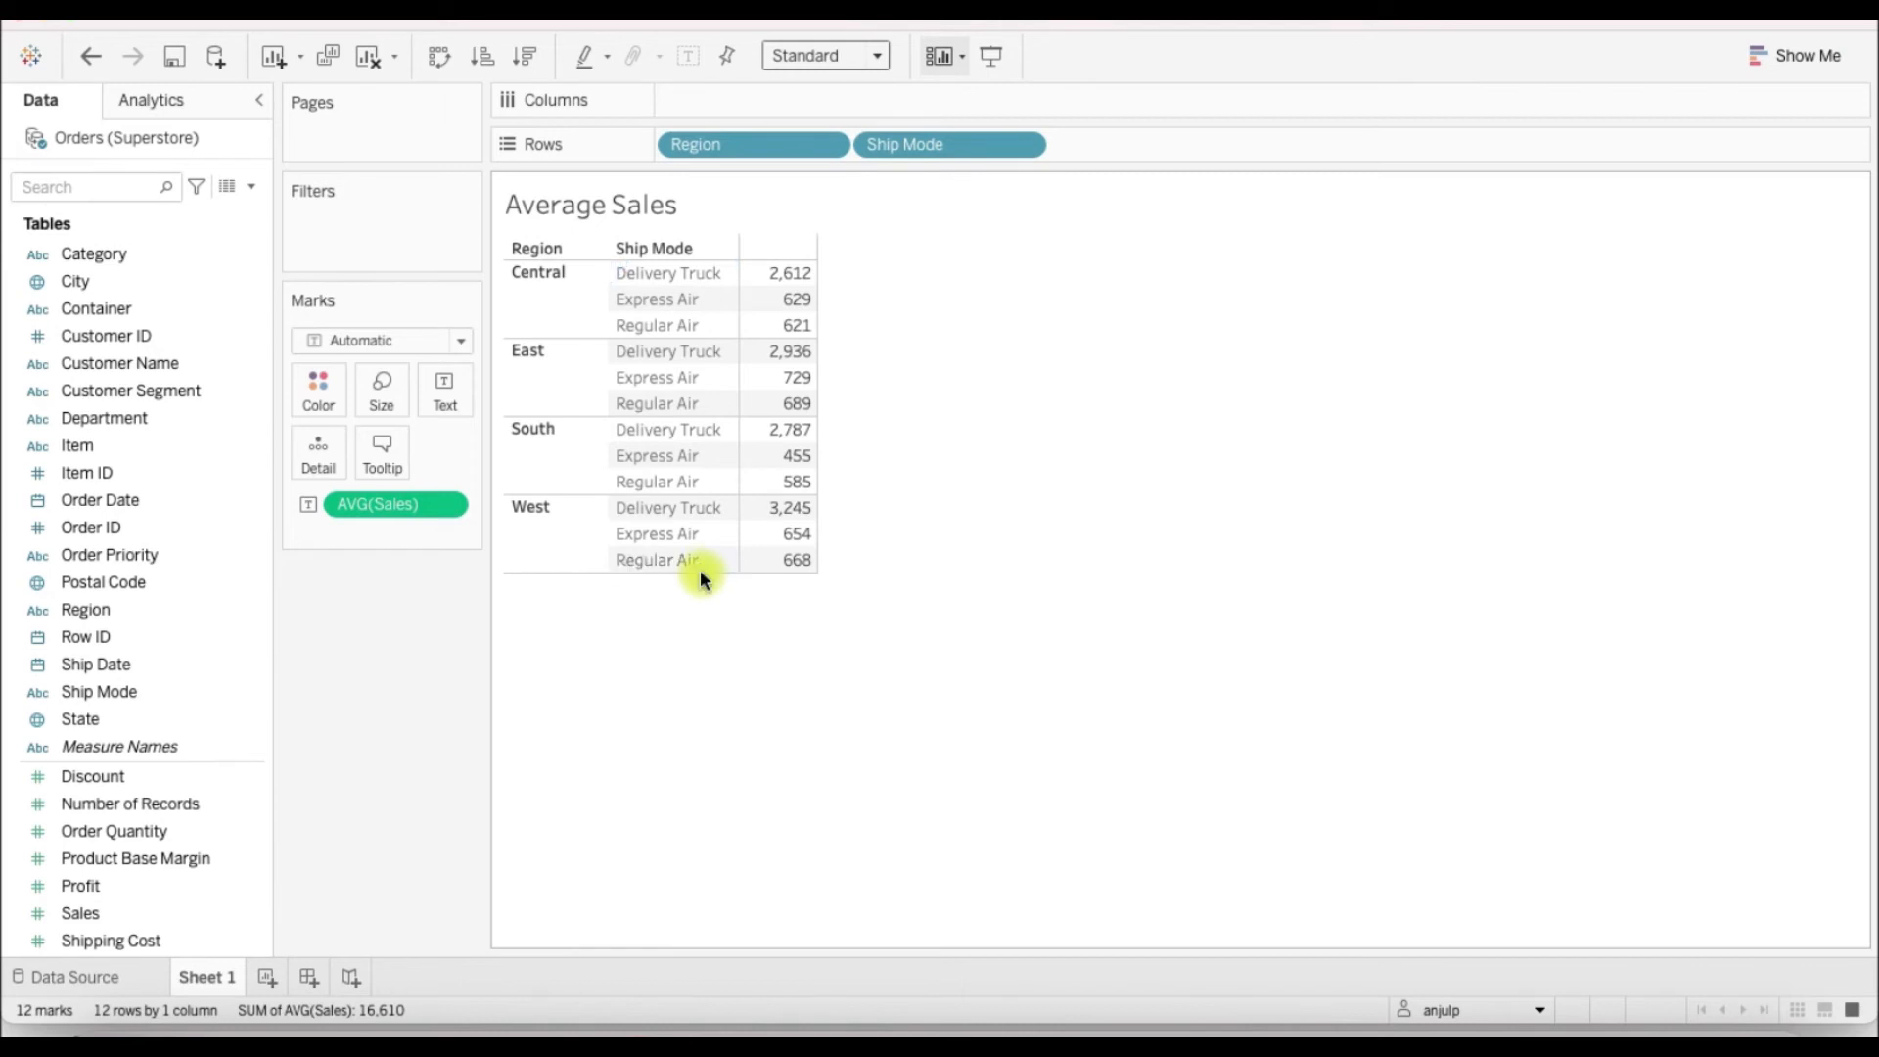
# Step: Try enlarging the table's row height and widening its value column by hand, and undo both size changes
pyautogui.moveTo(701, 571); pyautogui.dragTo(705, 727)
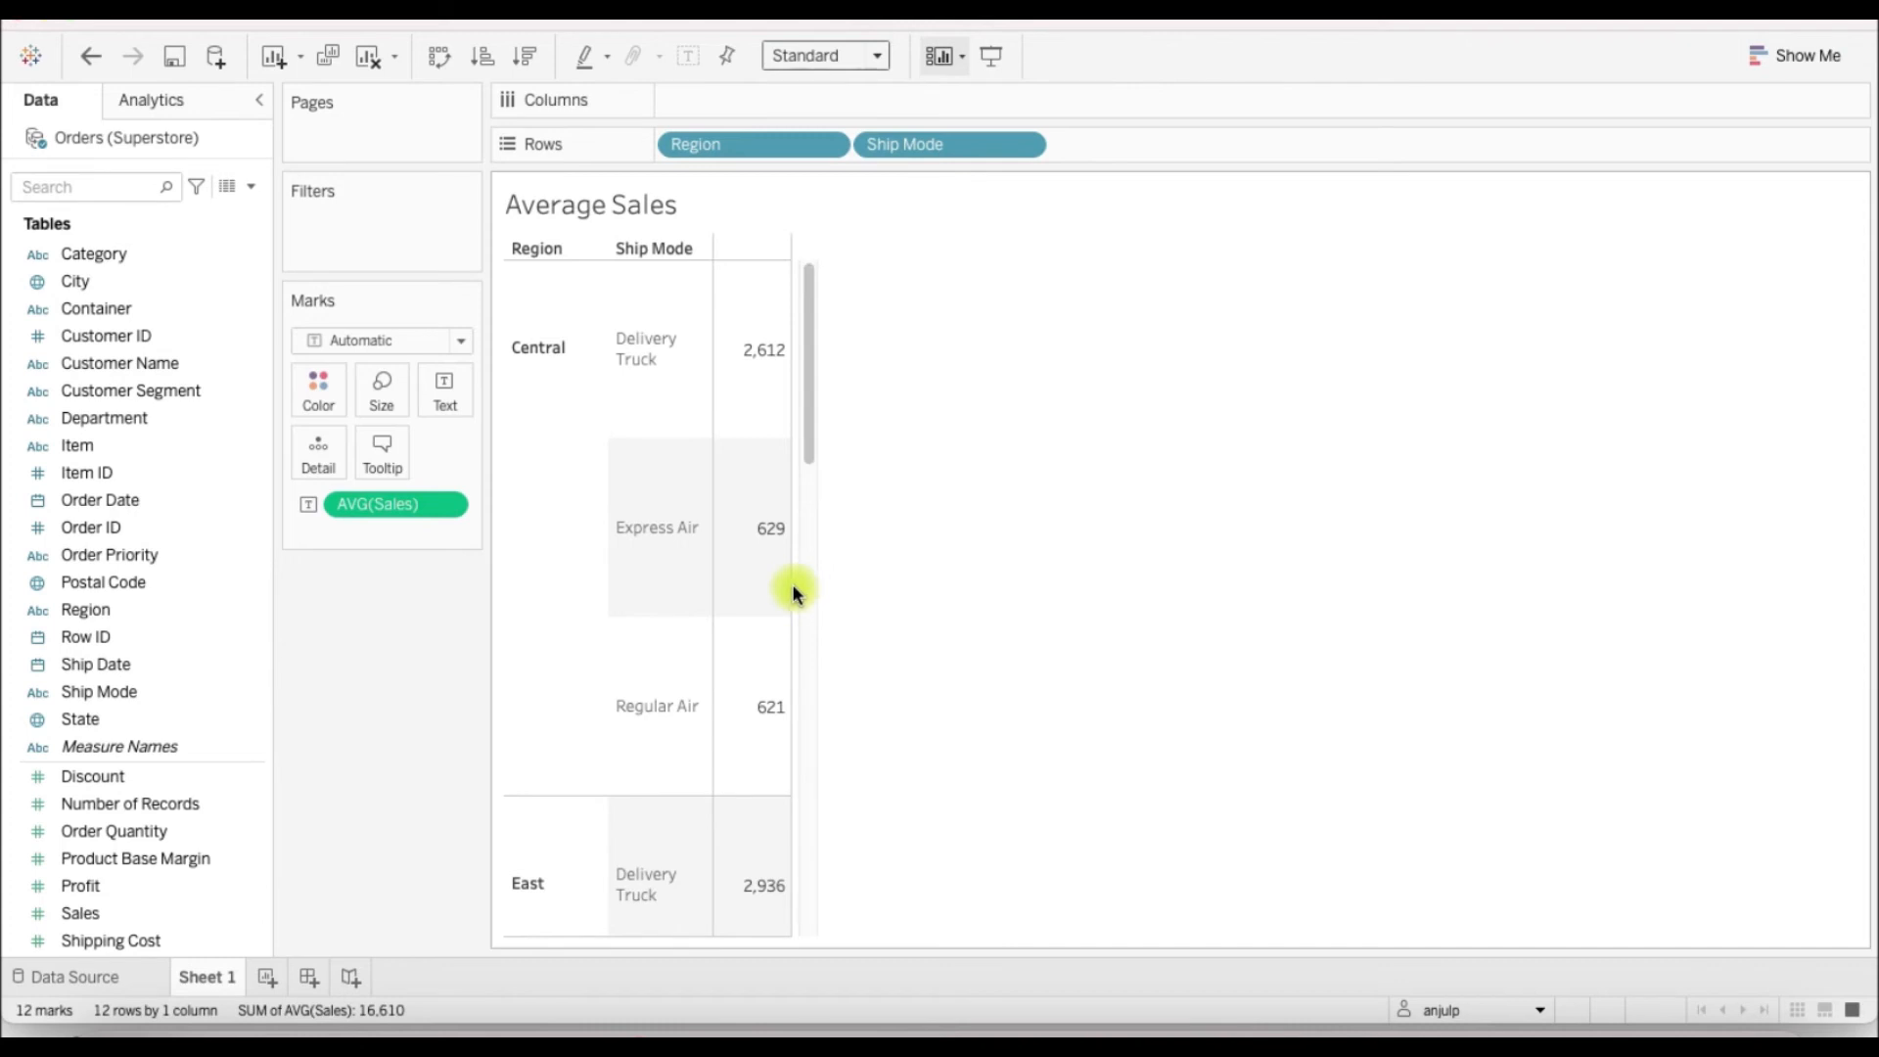
pyautogui.moveTo(790, 589); pyautogui.dragTo(1018, 585)
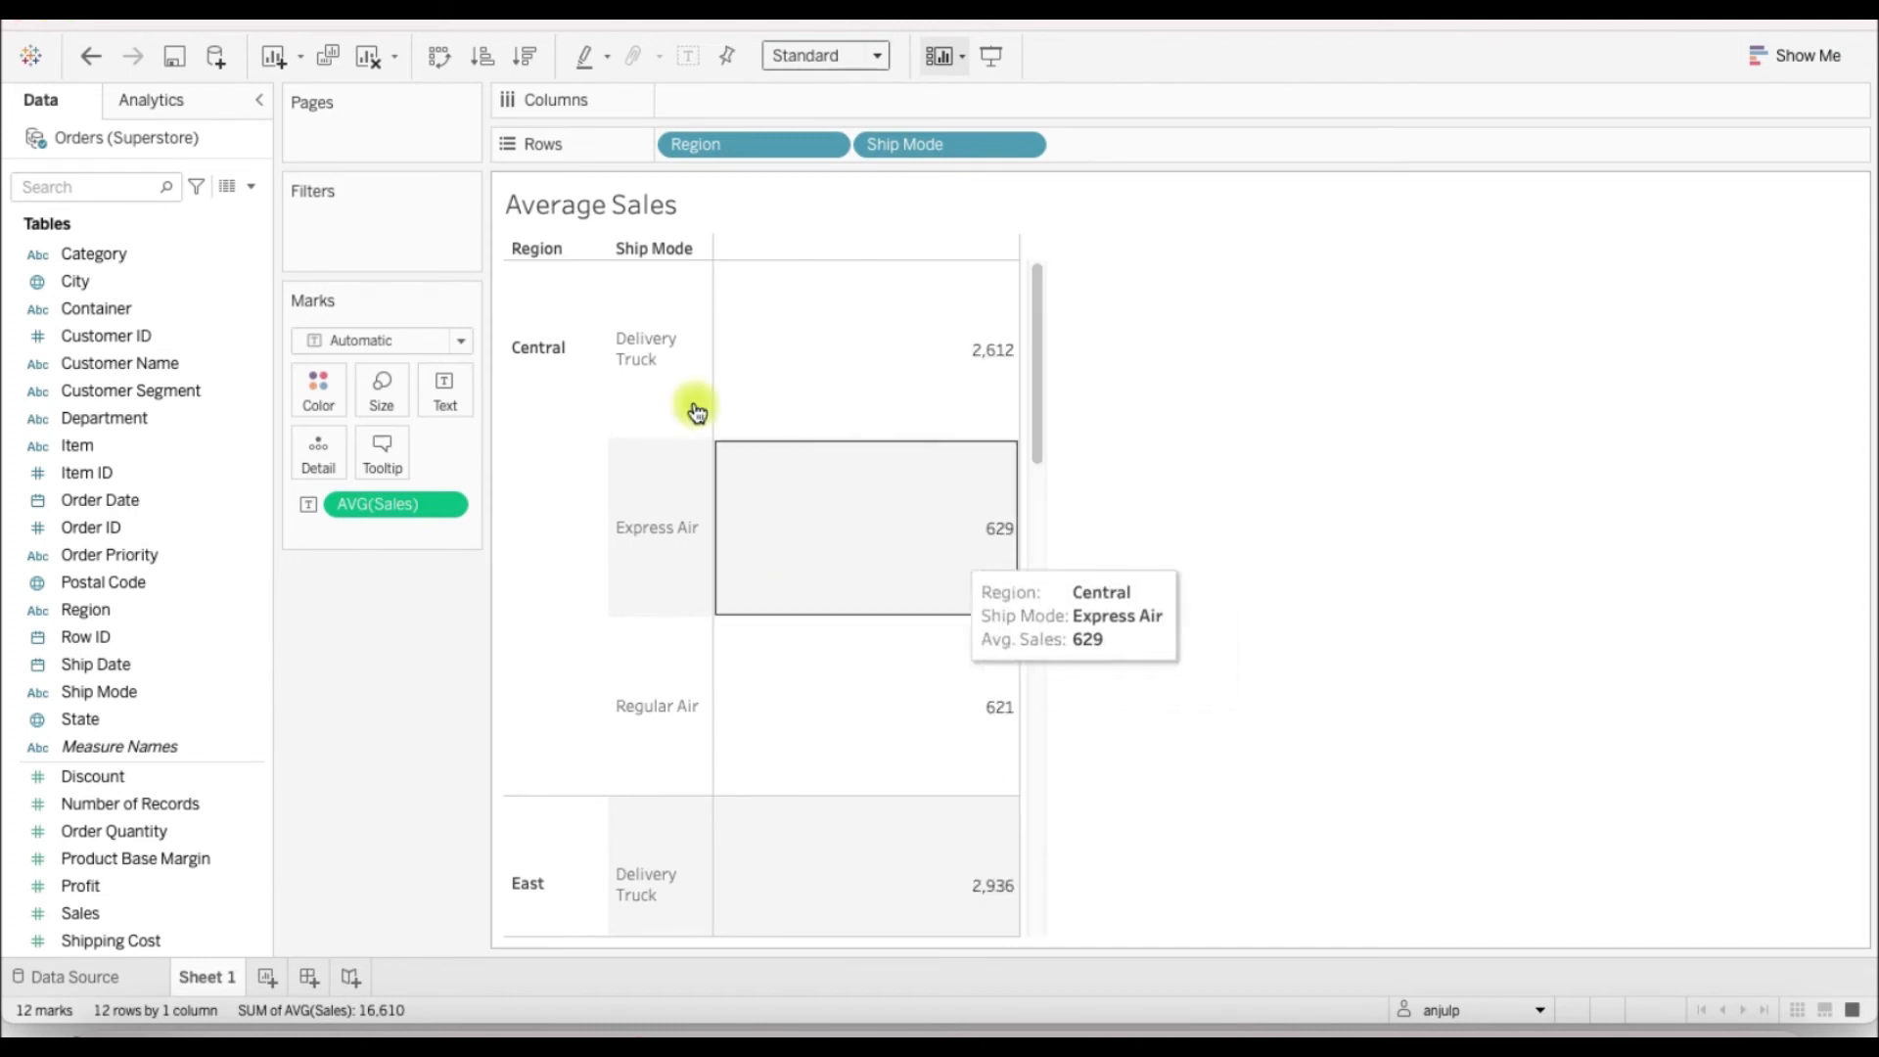
pyautogui.click(89, 56)
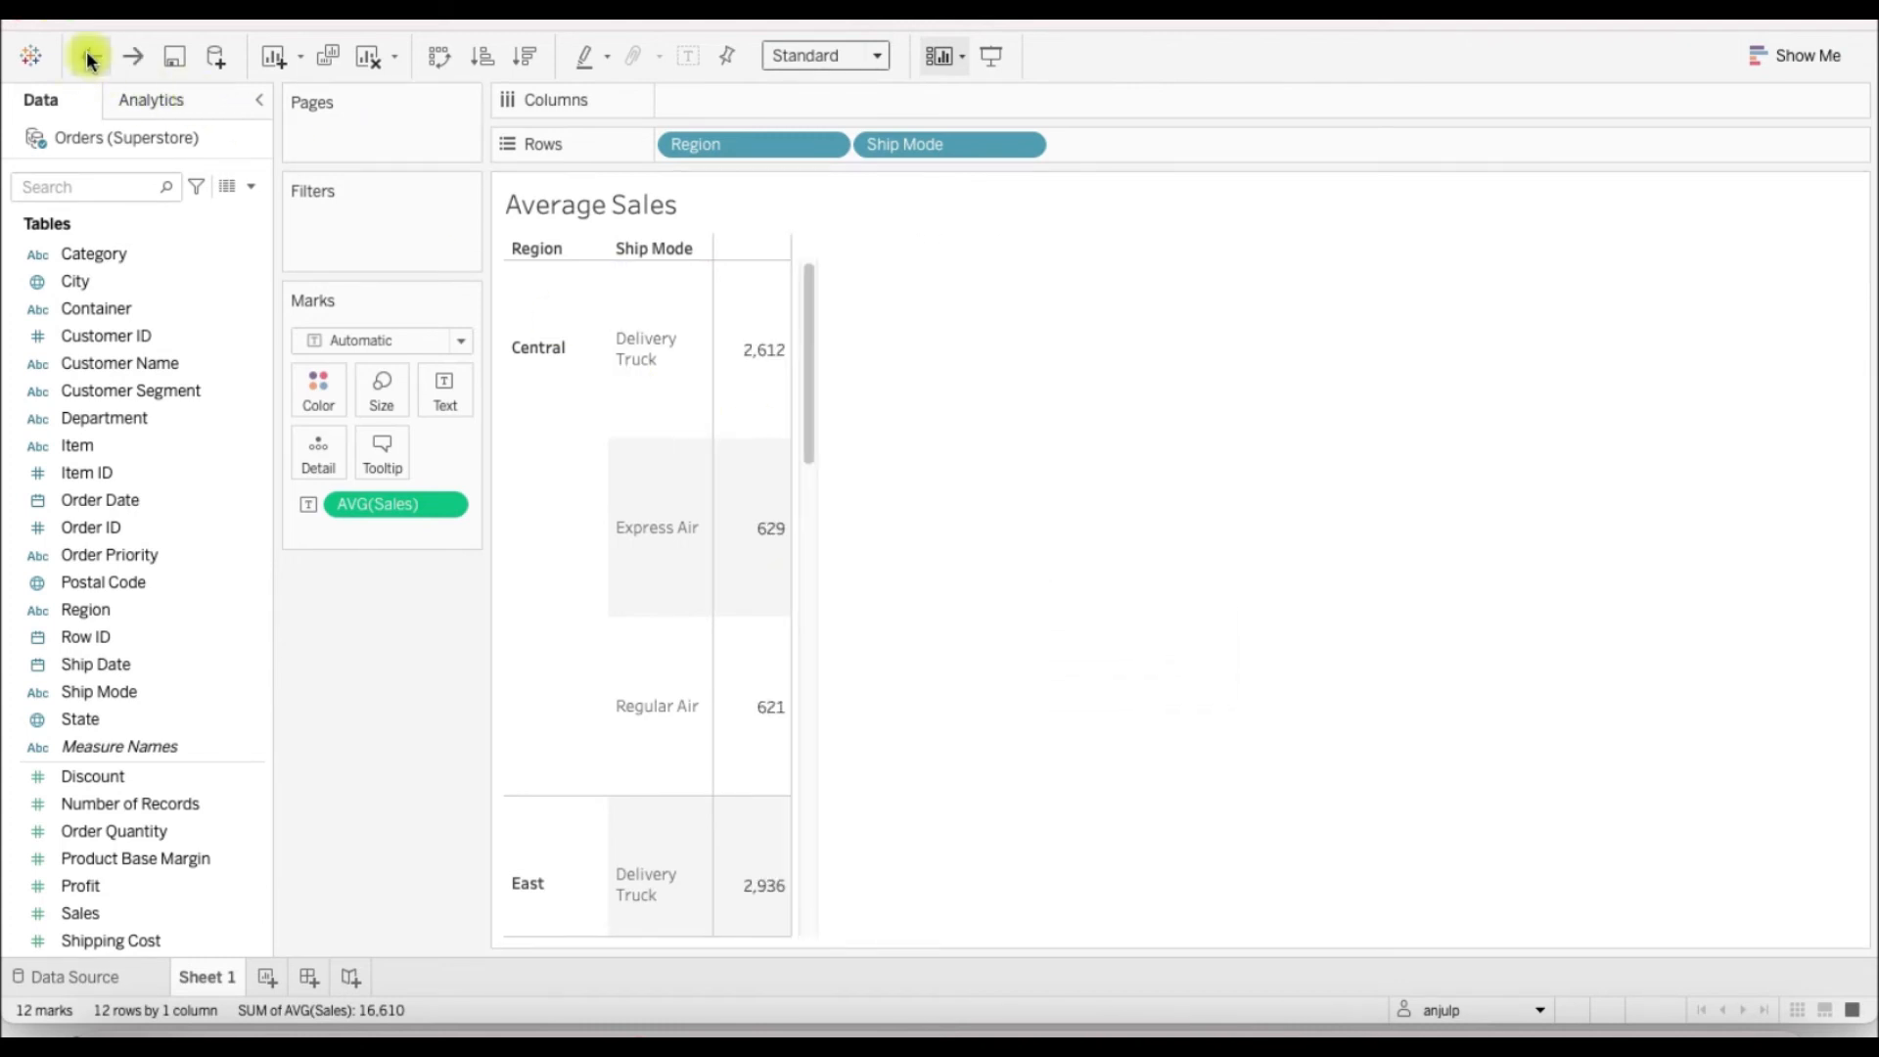
pyautogui.click(89, 57)
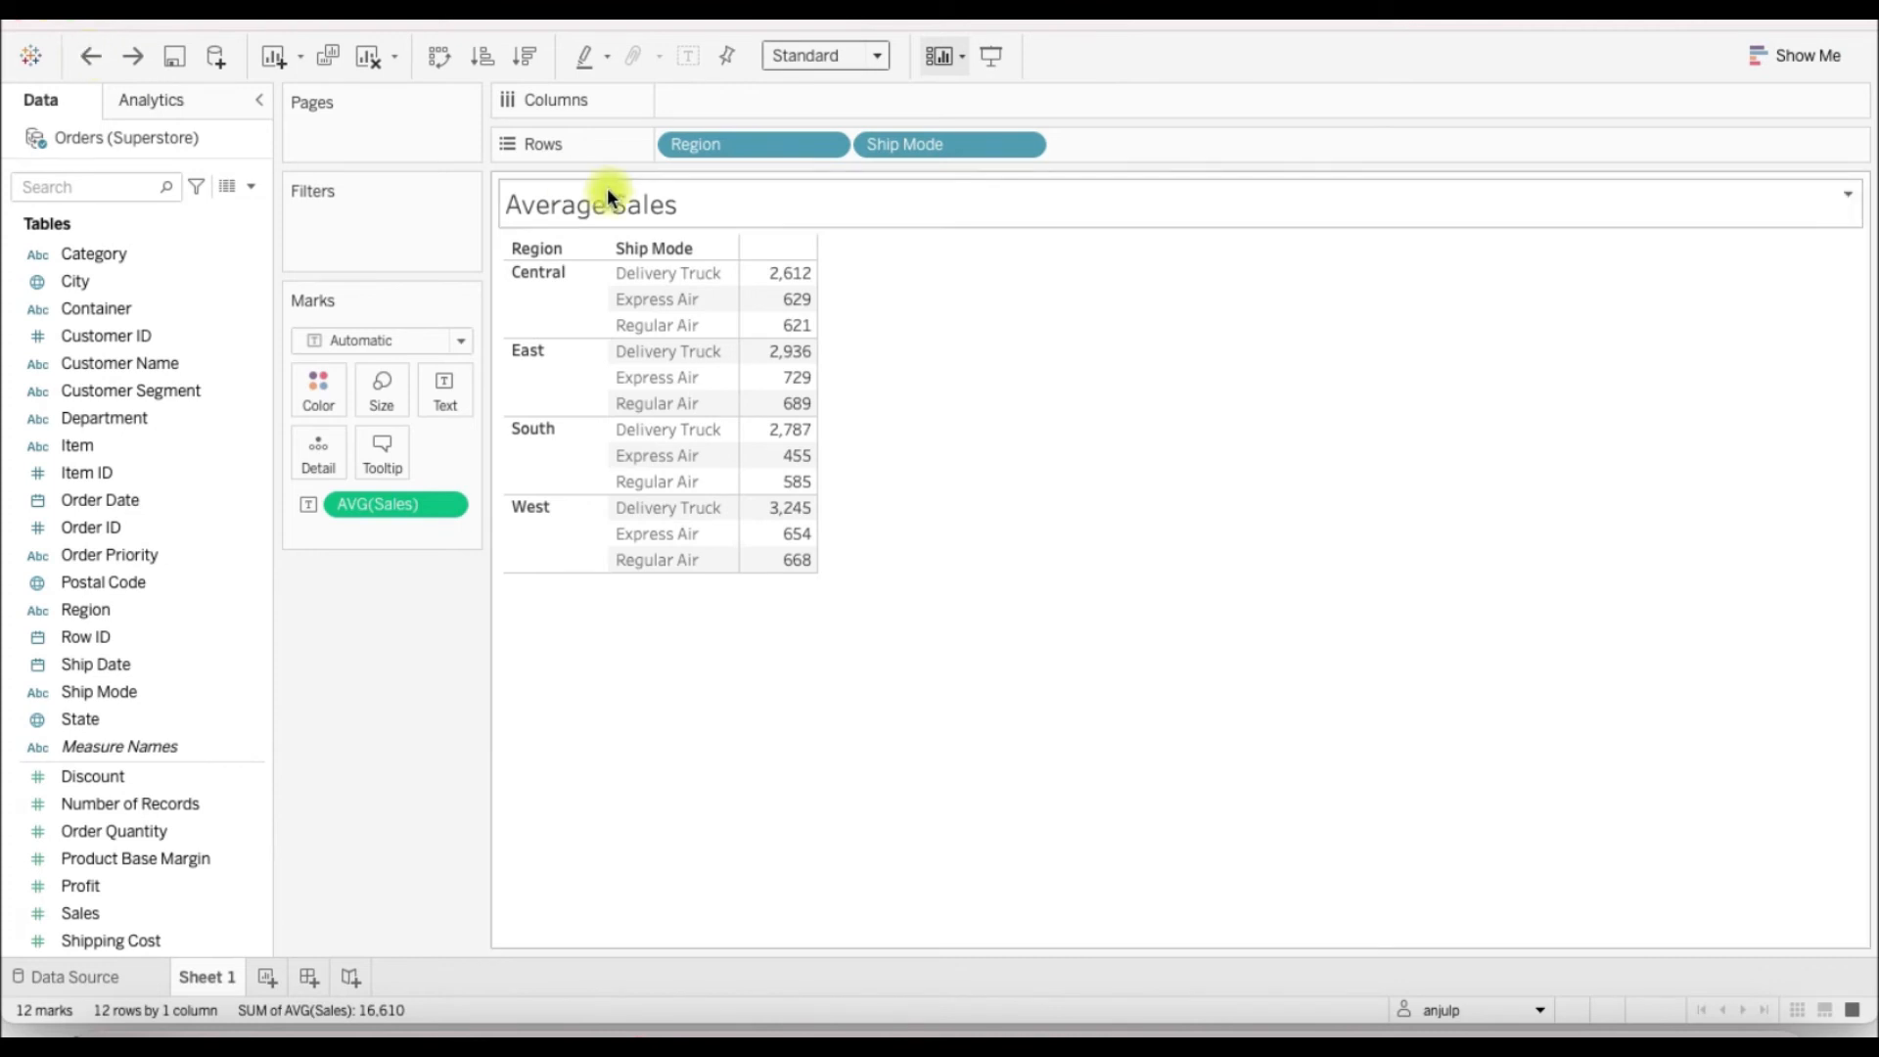
# Step: Sort the ship modes within each region by average sales in descending order, and switch the sort to ascending
pyautogui.click(526, 56)
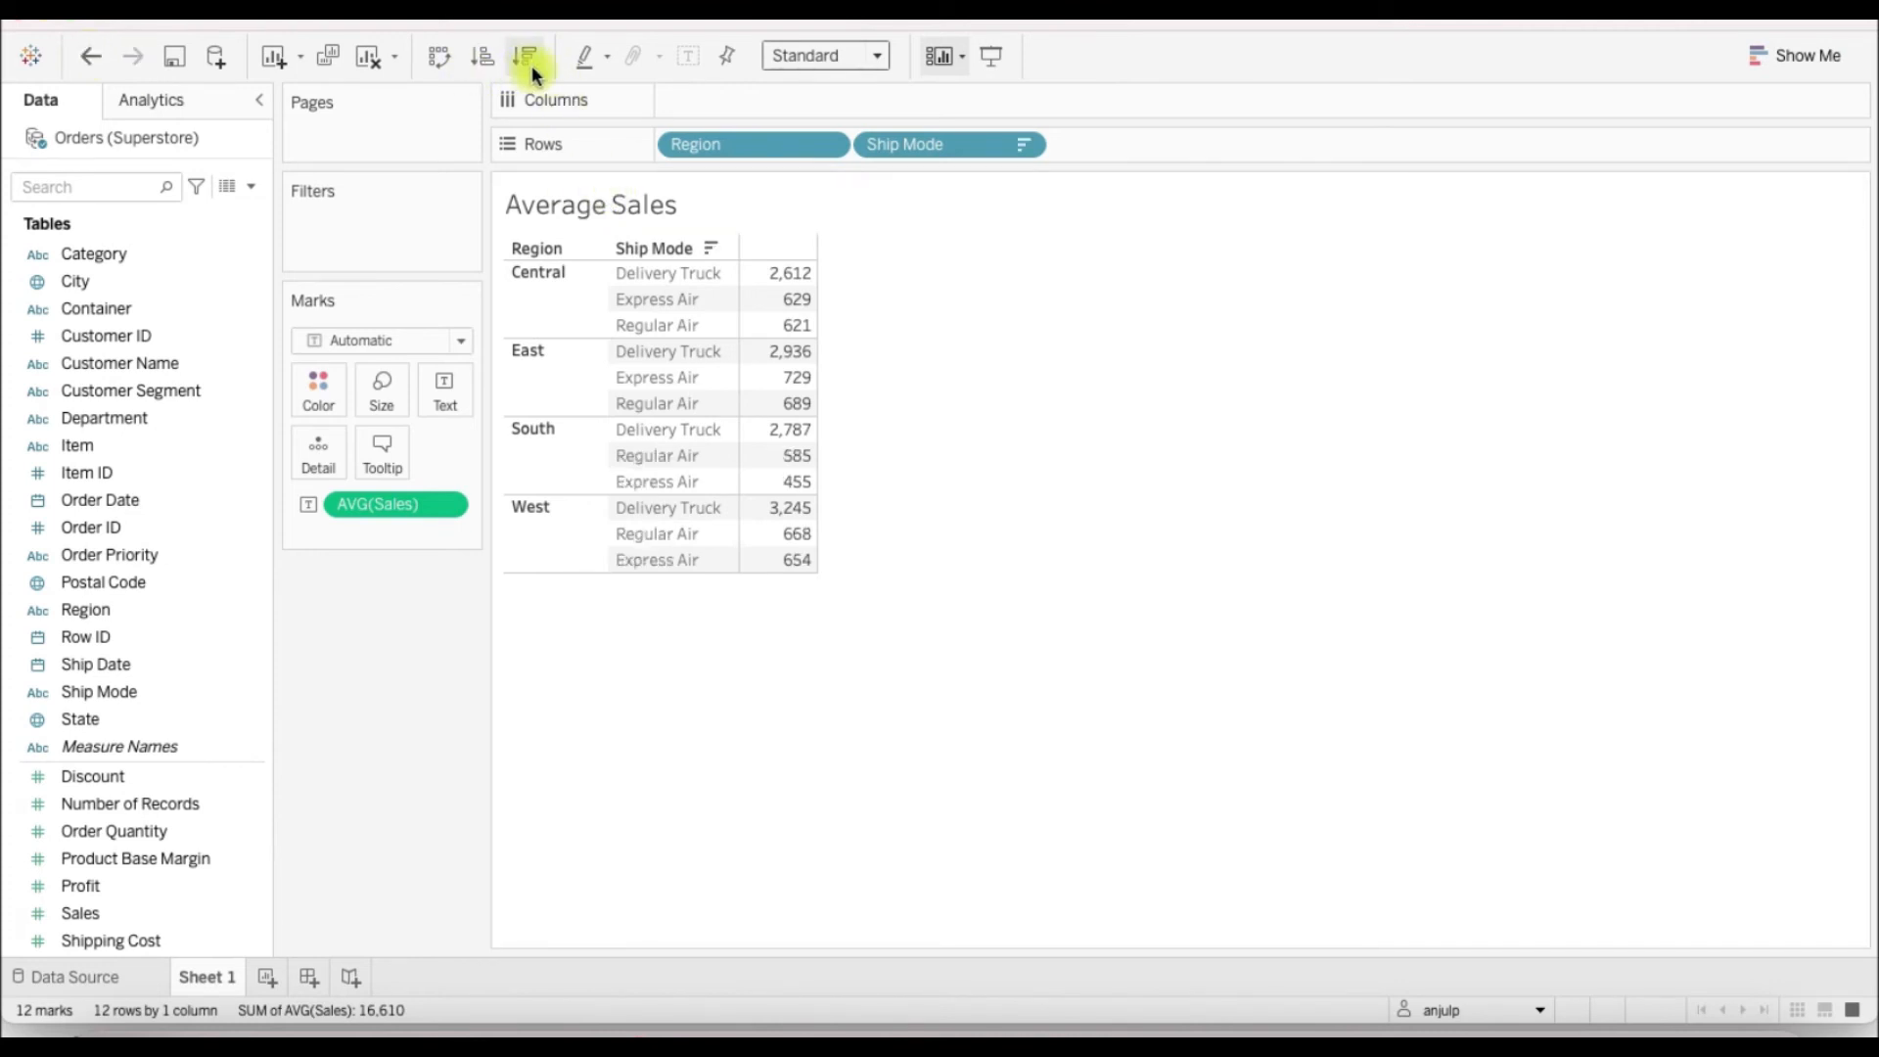
pyautogui.click(484, 57)
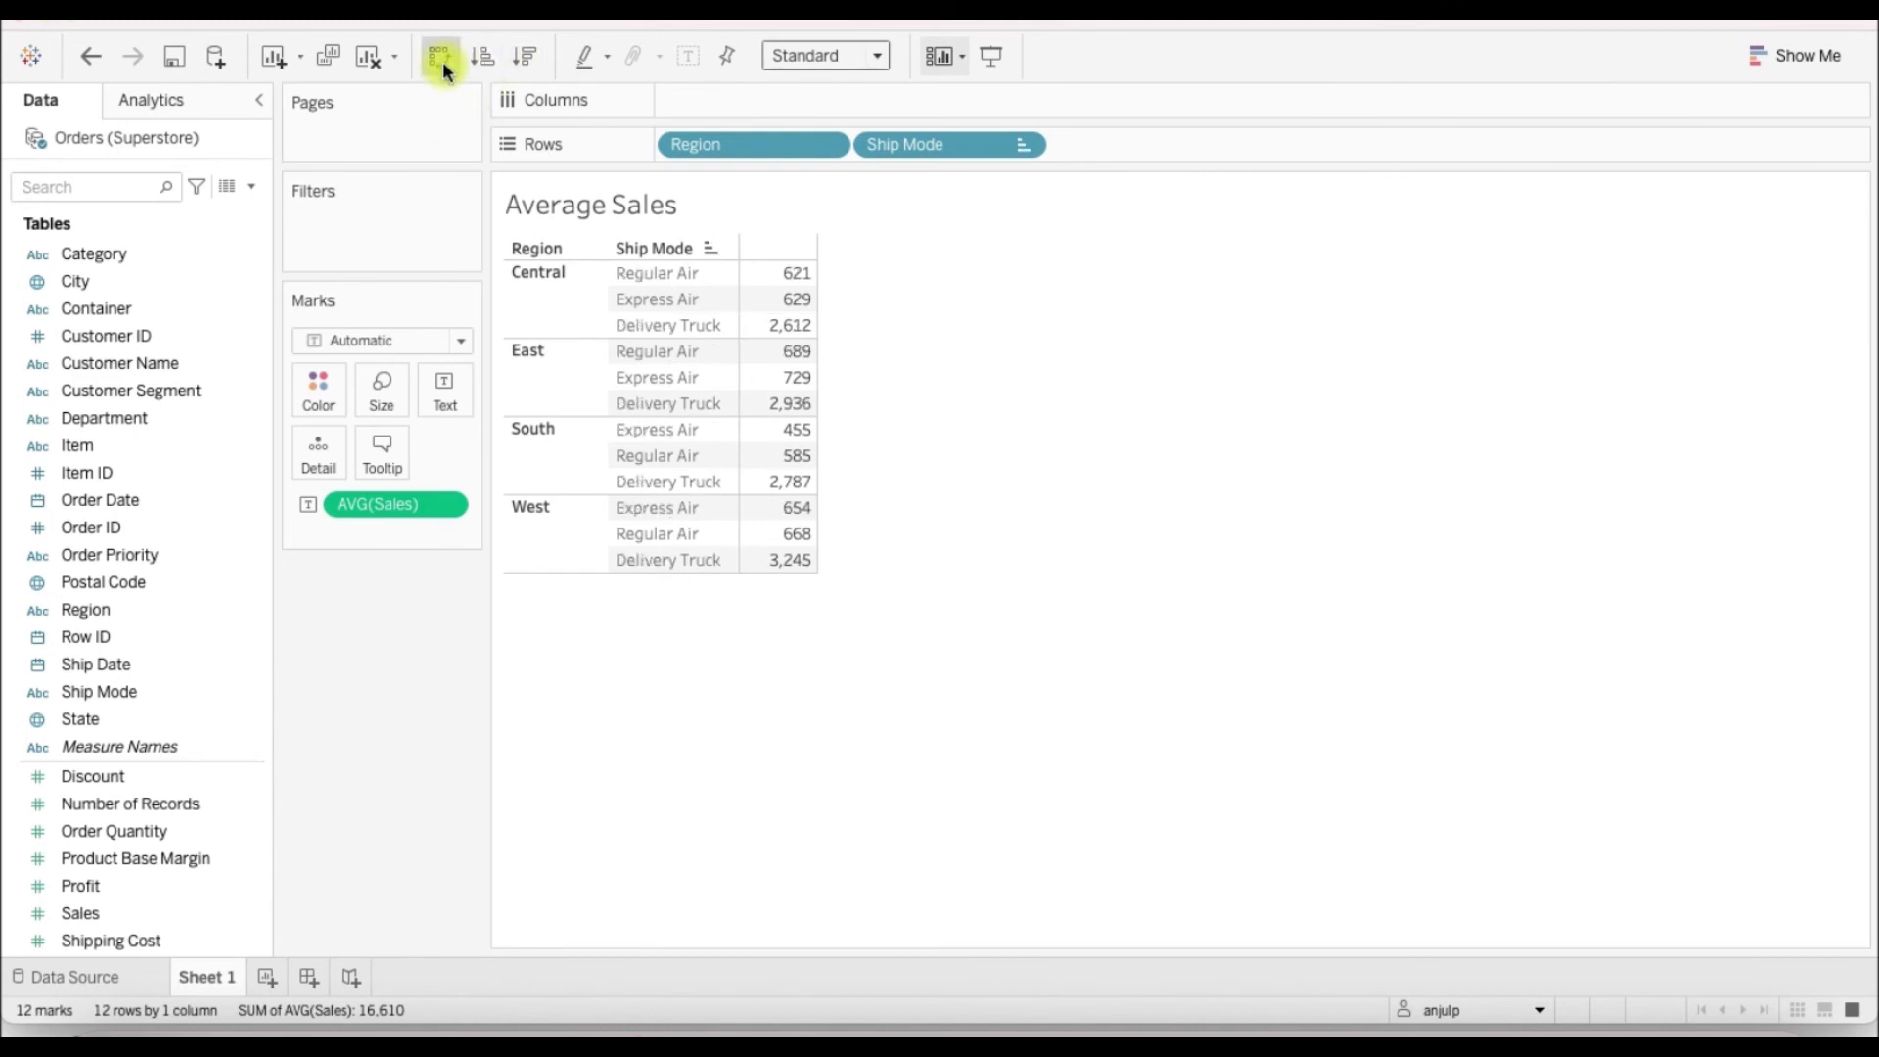
# Step: Swap the table's rows and columns, and clear all fields from the sheet
pyautogui.click(441, 59)
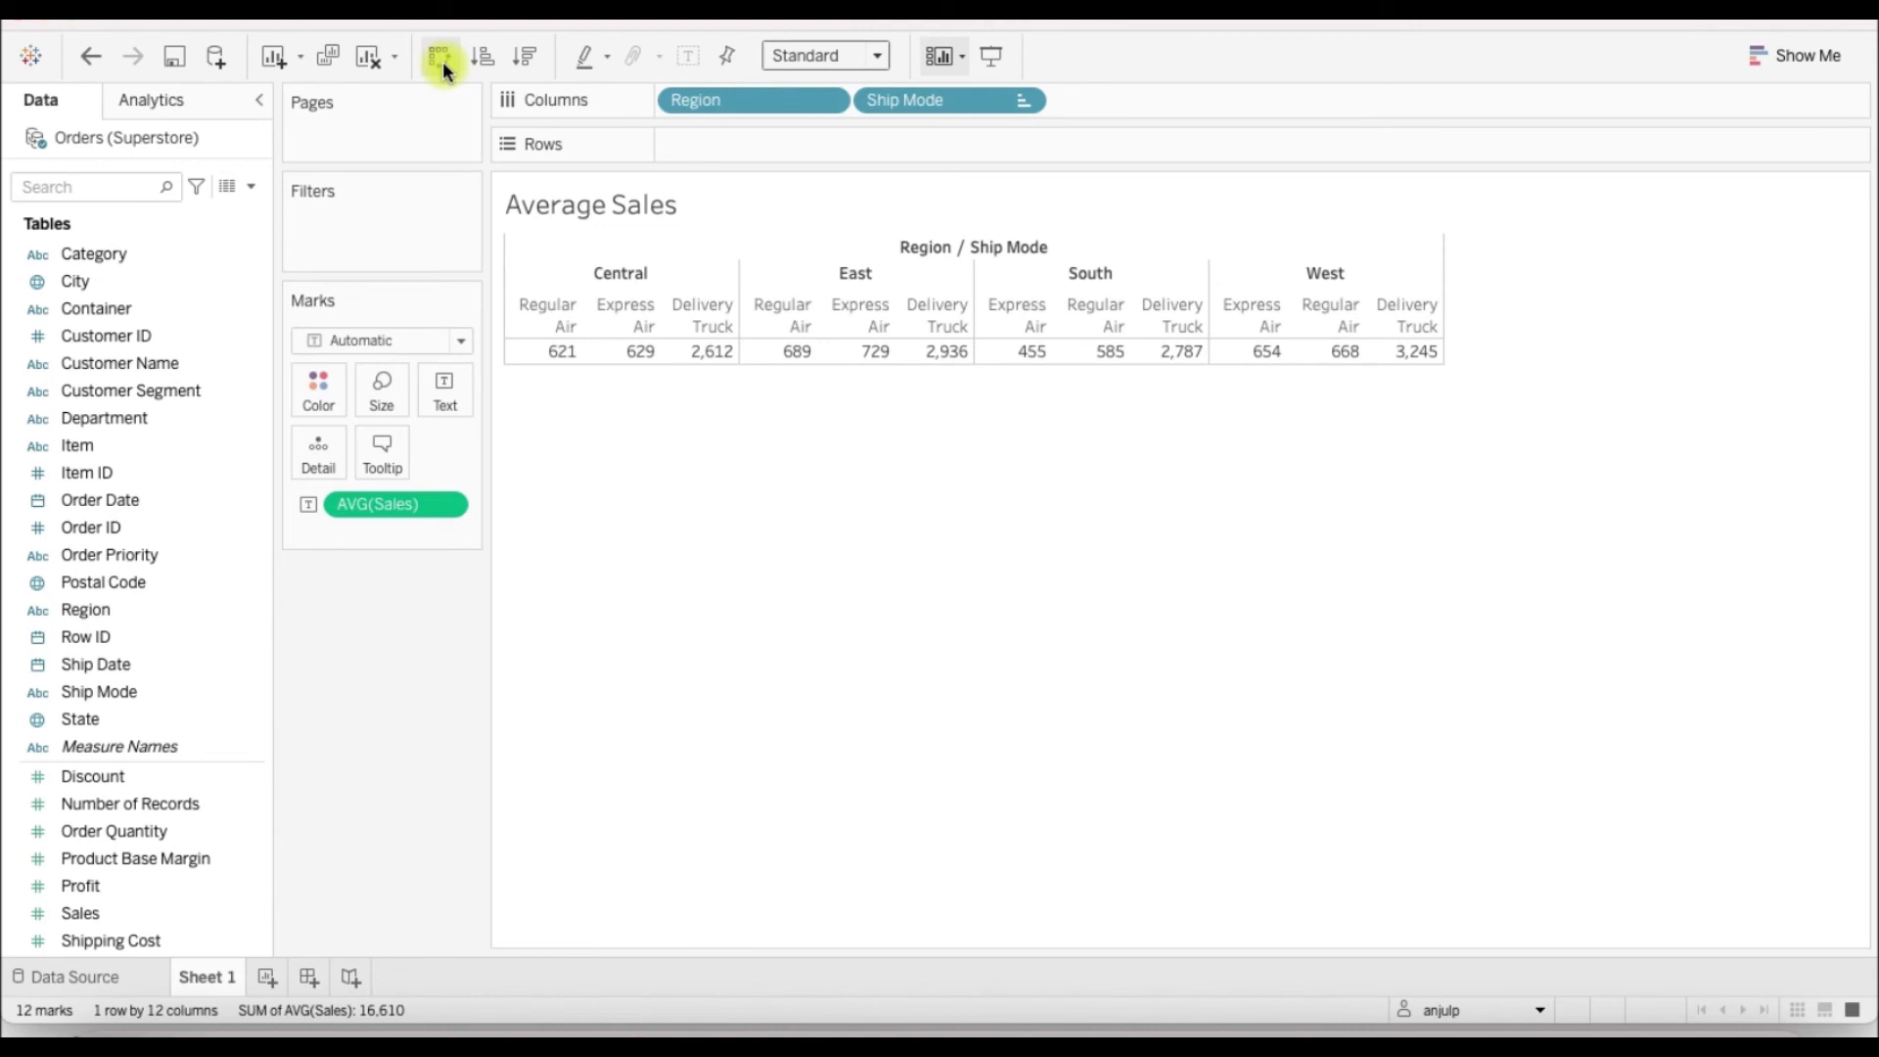
pyautogui.click(372, 58)
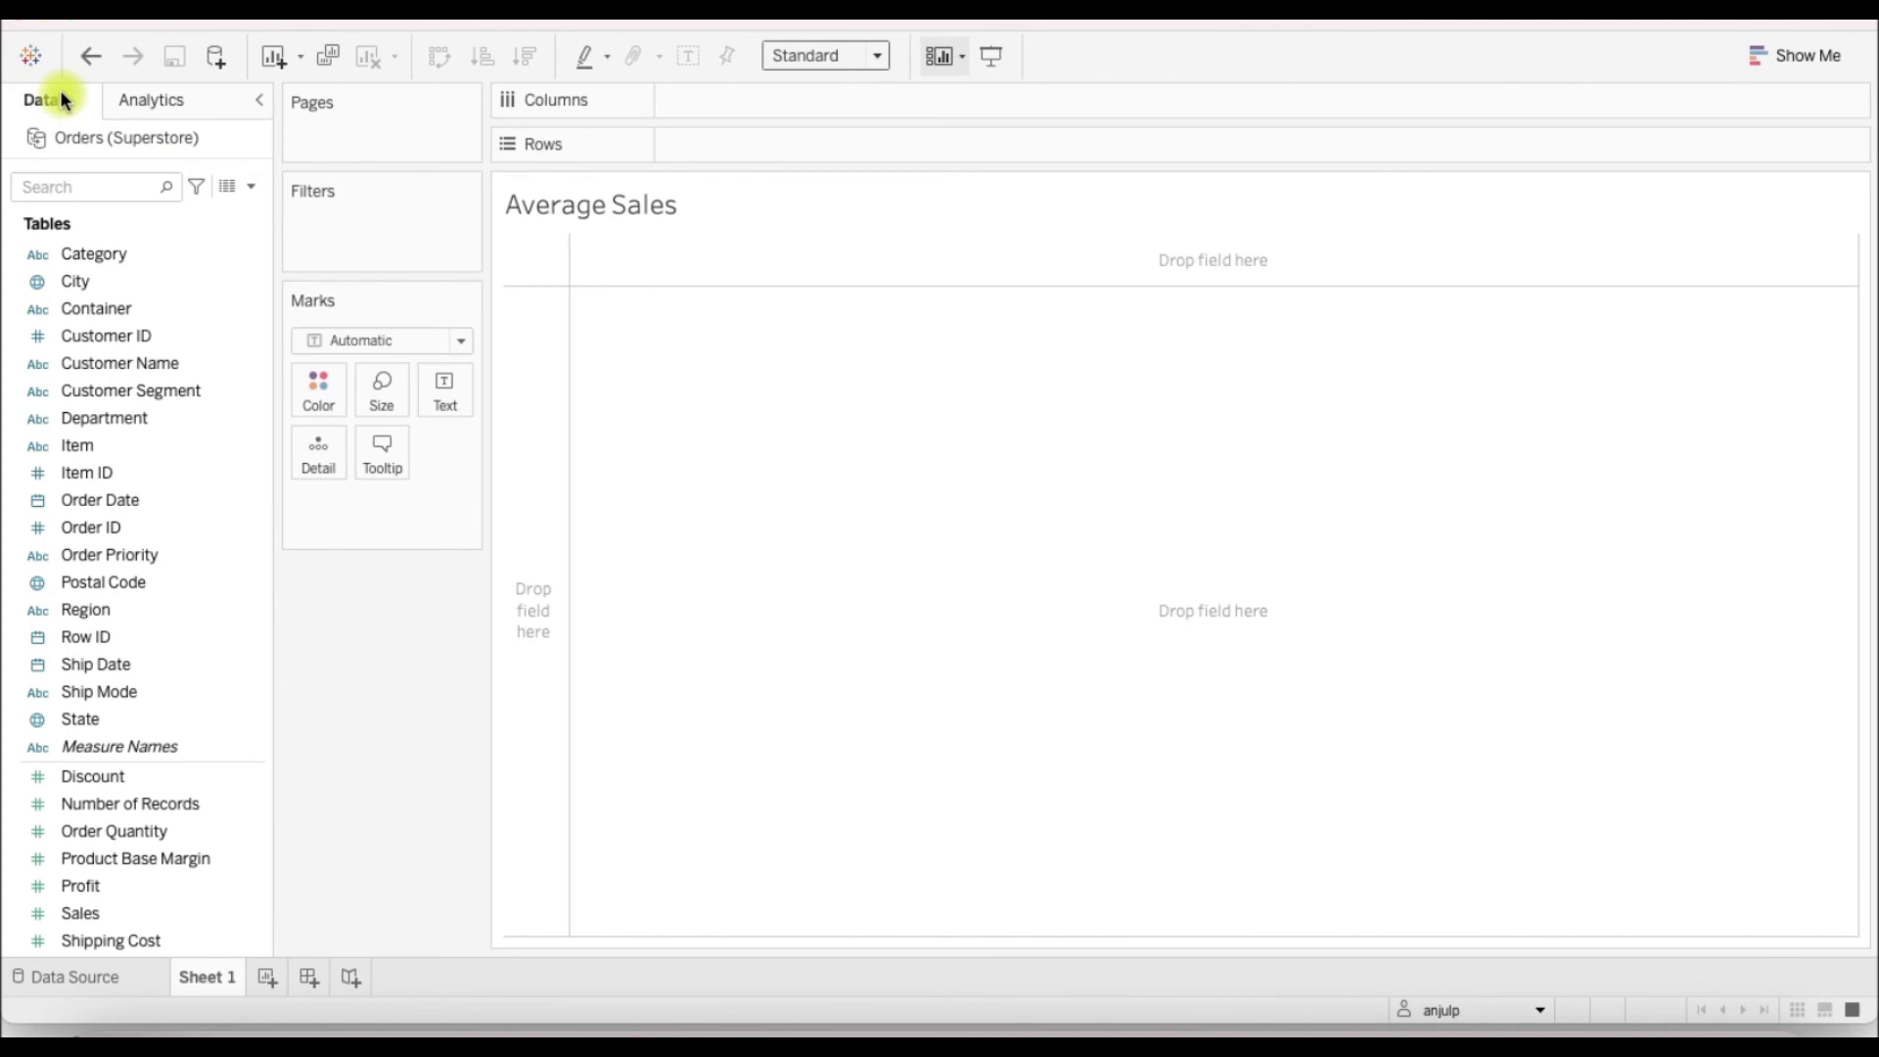
# Step: Look through the data fields and the Analytics options, and make the side pane slightly narrower before returning to the fields
pyautogui.scroll(-3, 185, 794)
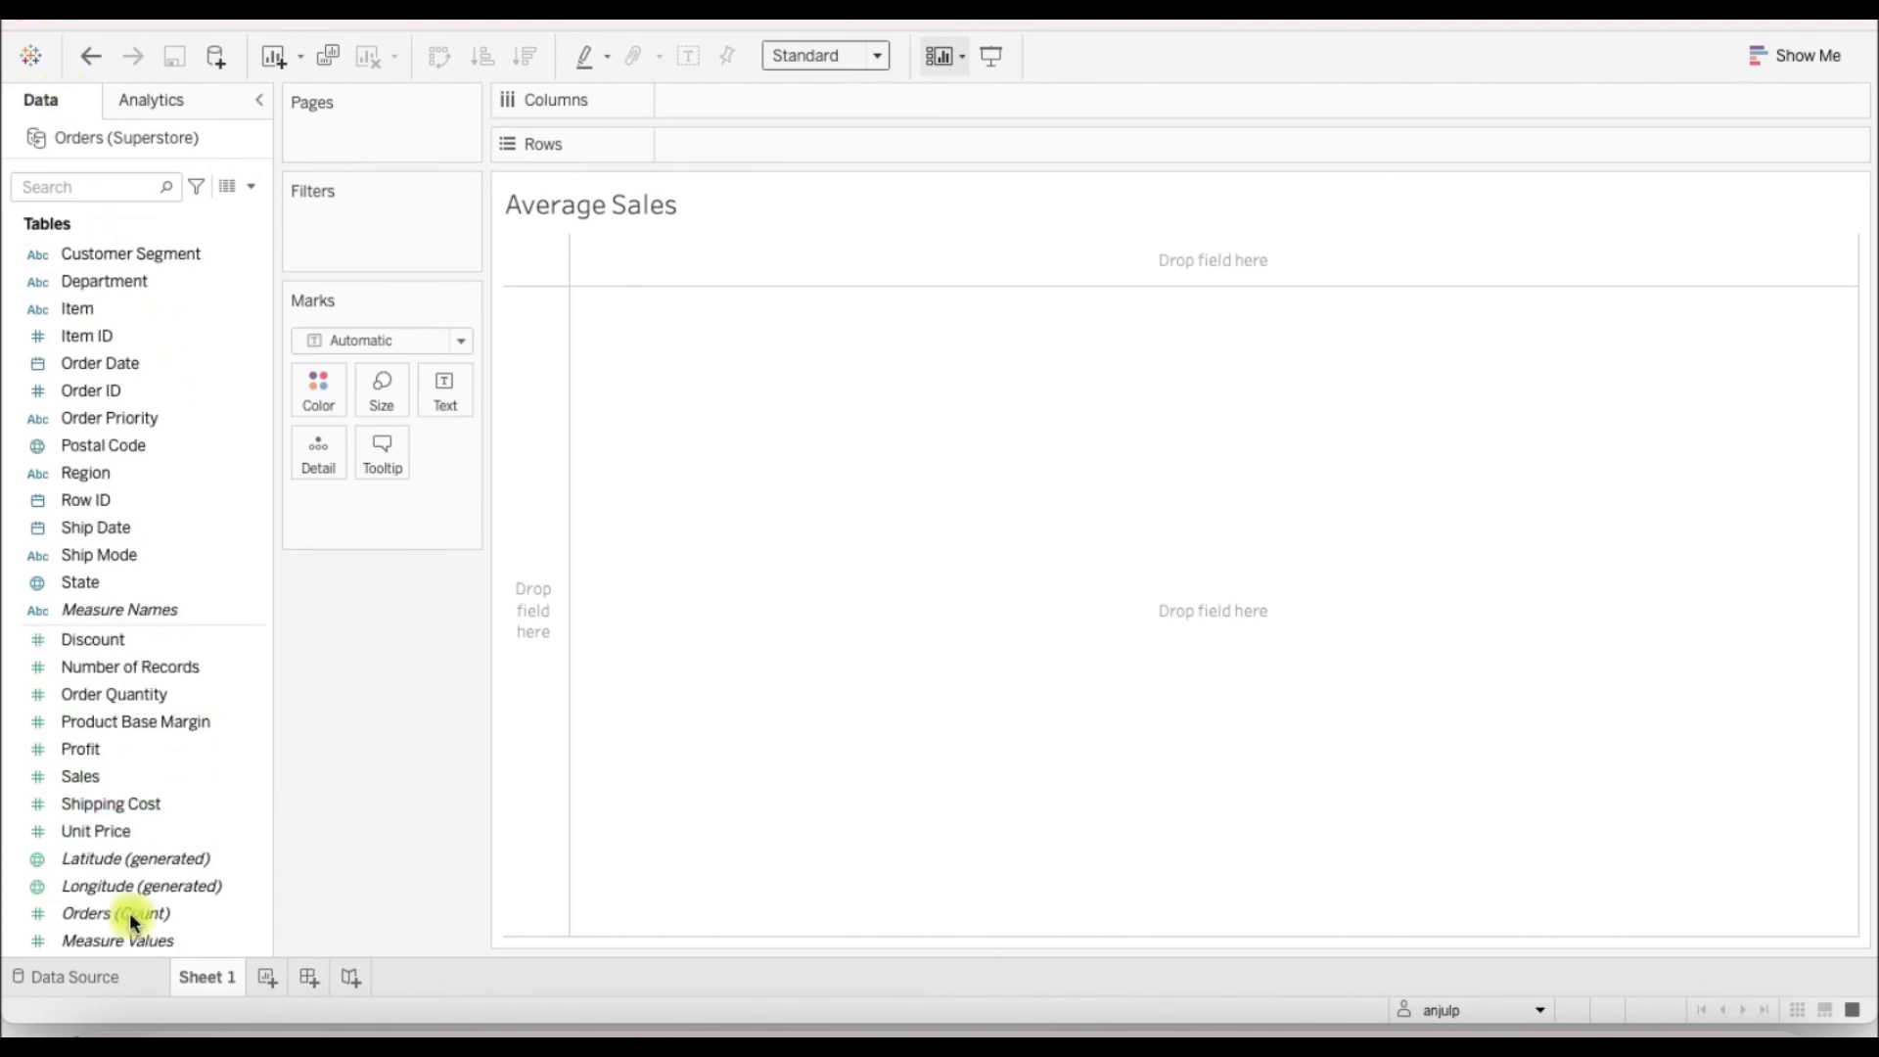
pyautogui.click(127, 96)
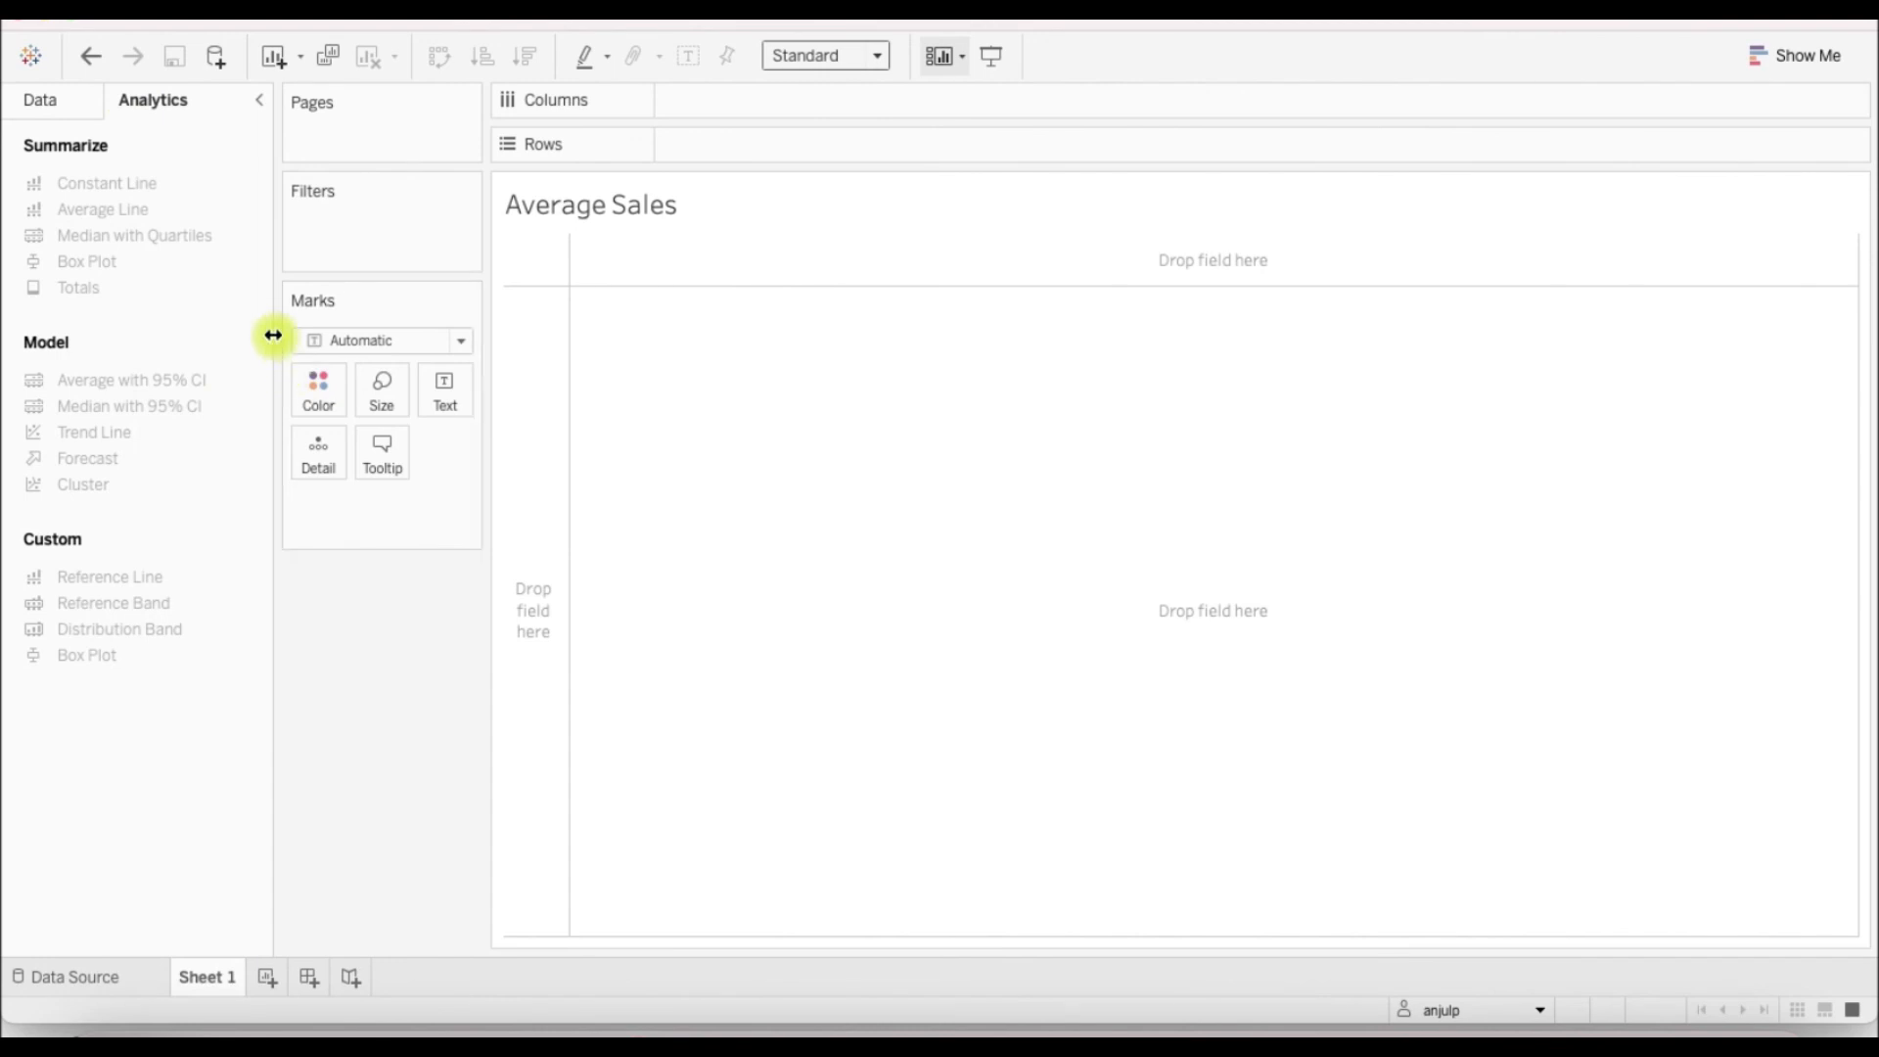
pyautogui.moveTo(273, 335); pyautogui.dragTo(309, 344)
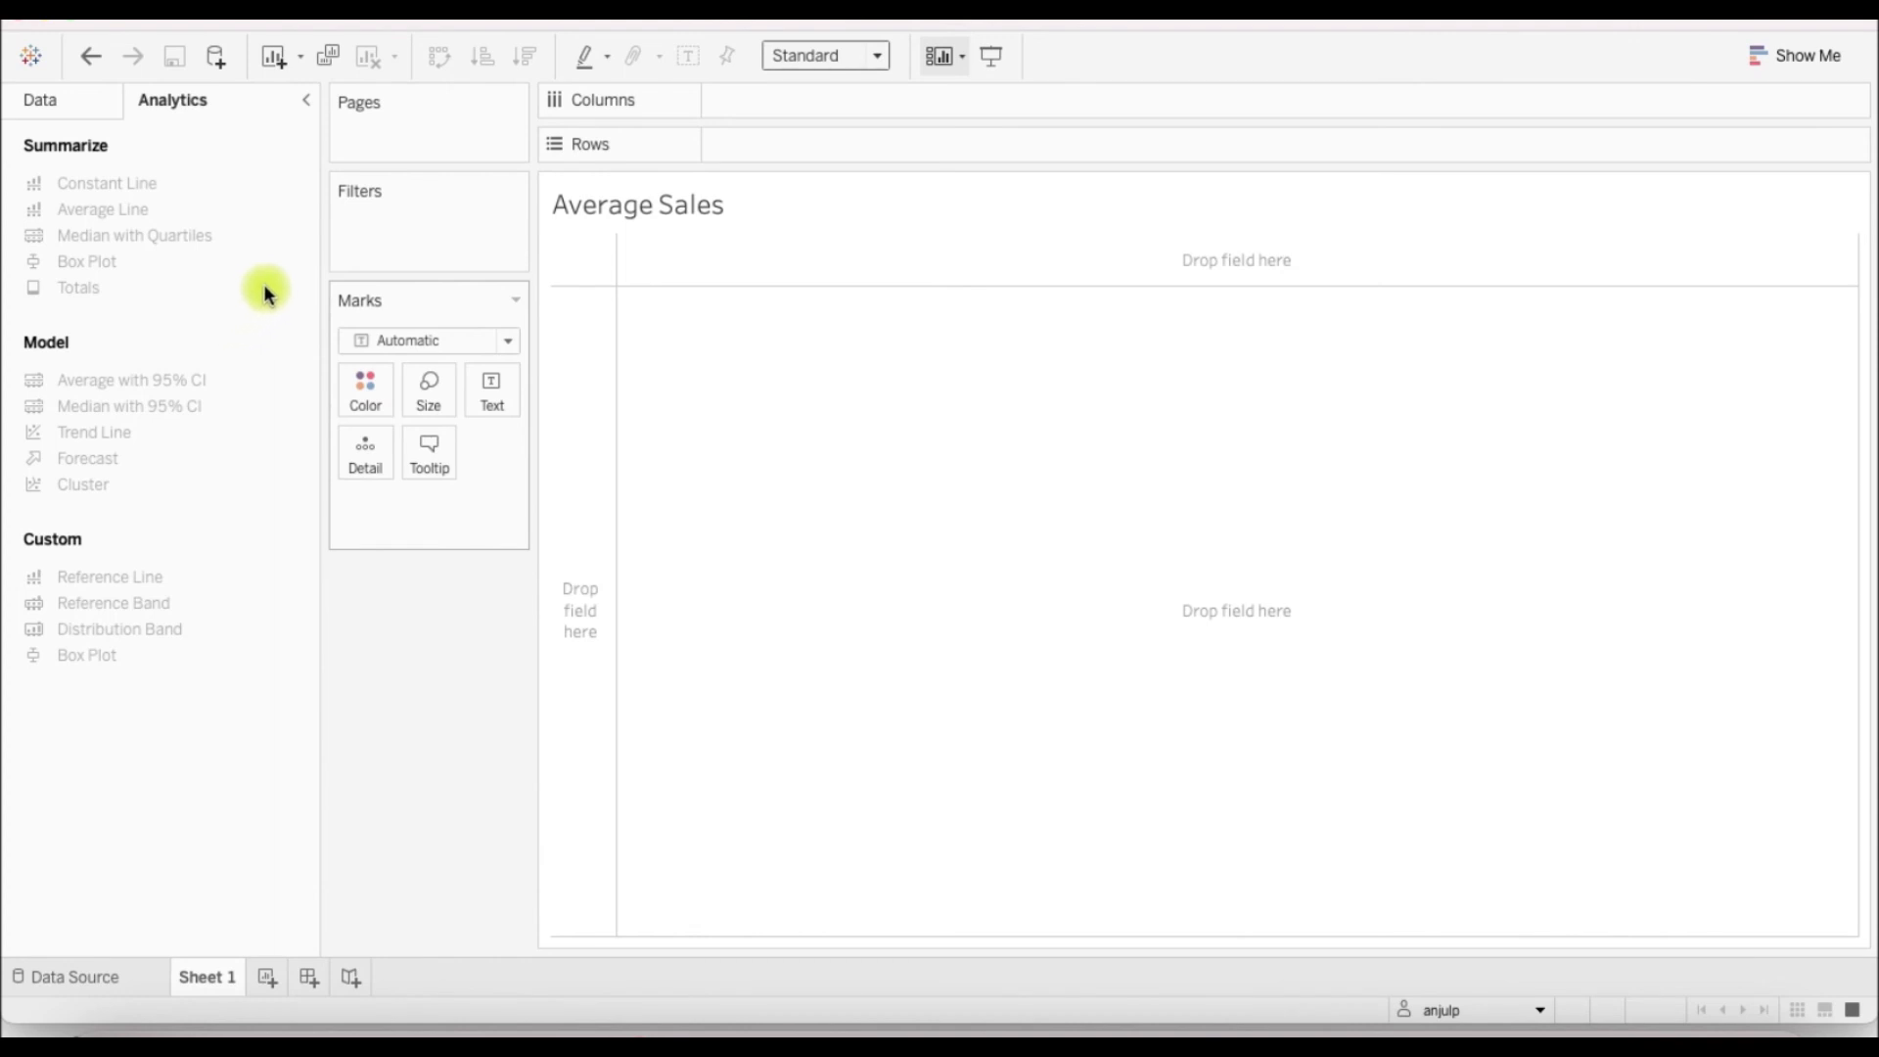
pyautogui.moveTo(264, 287)
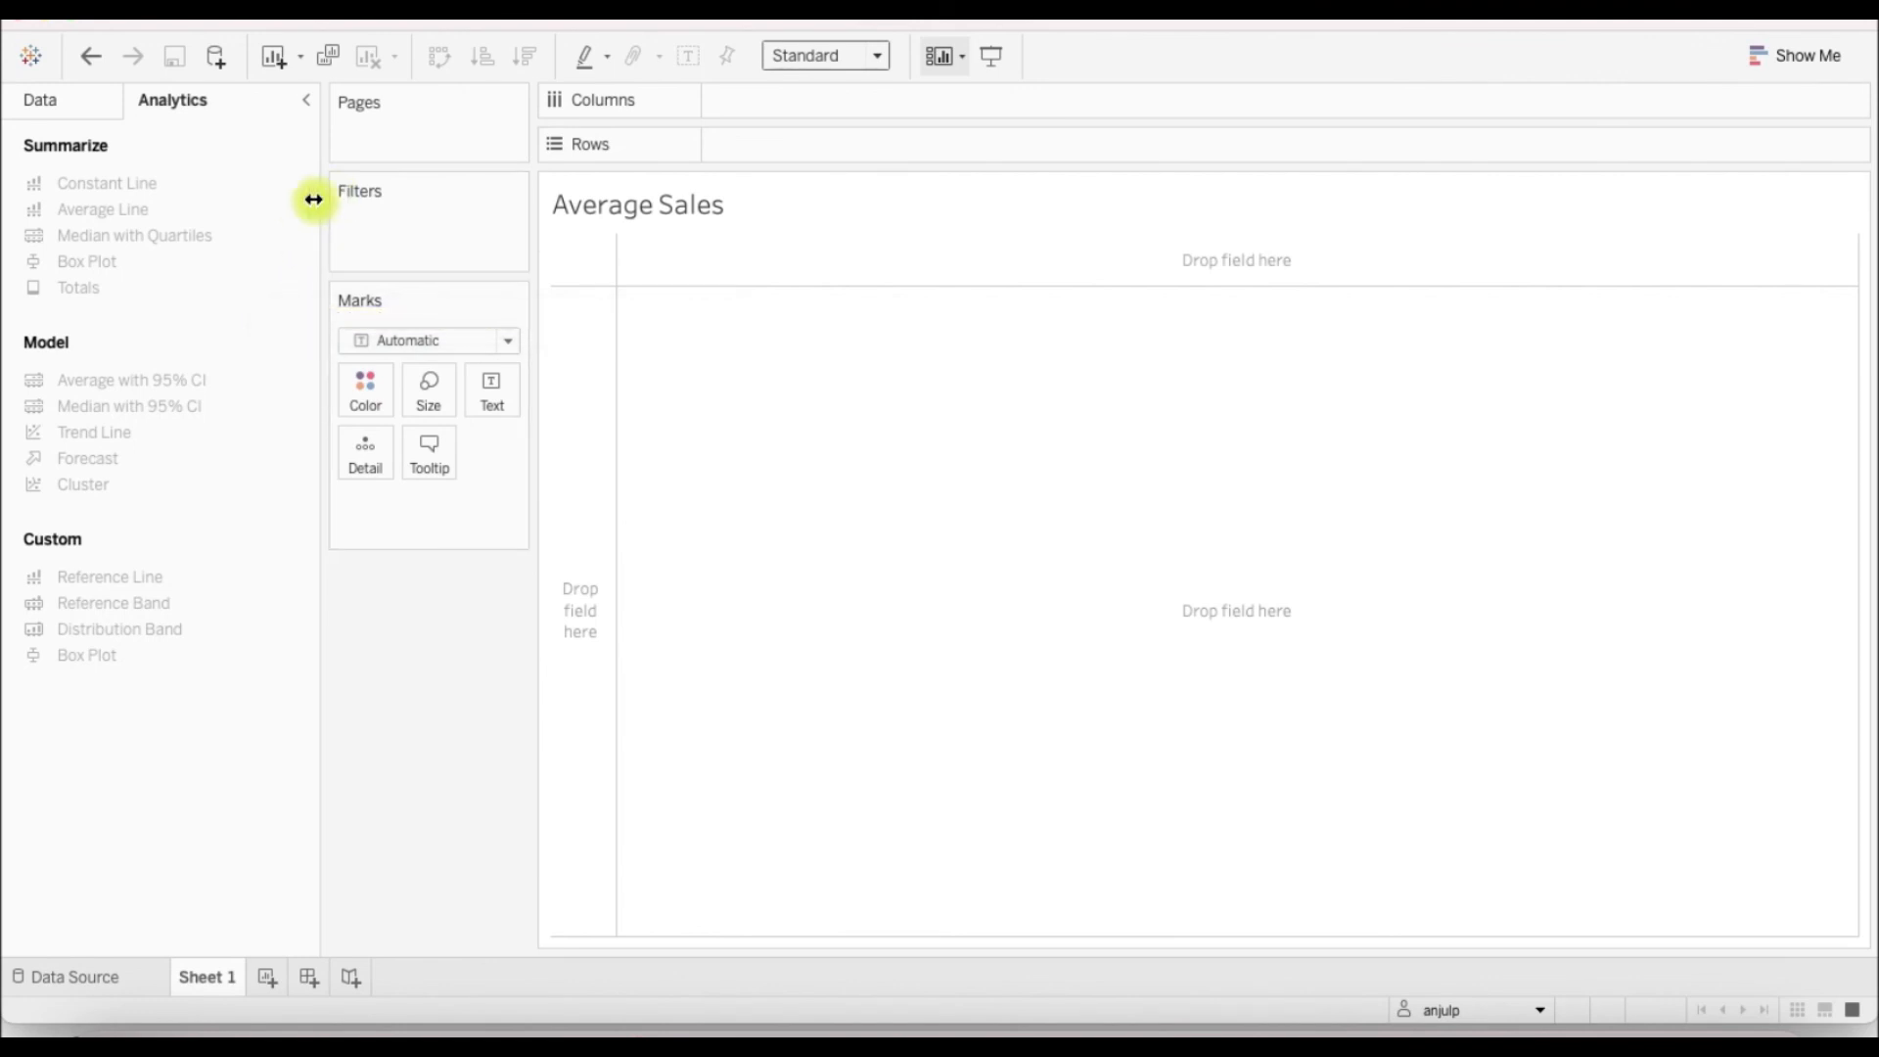
pyautogui.moveTo(322, 198); pyautogui.dragTo(246, 189)
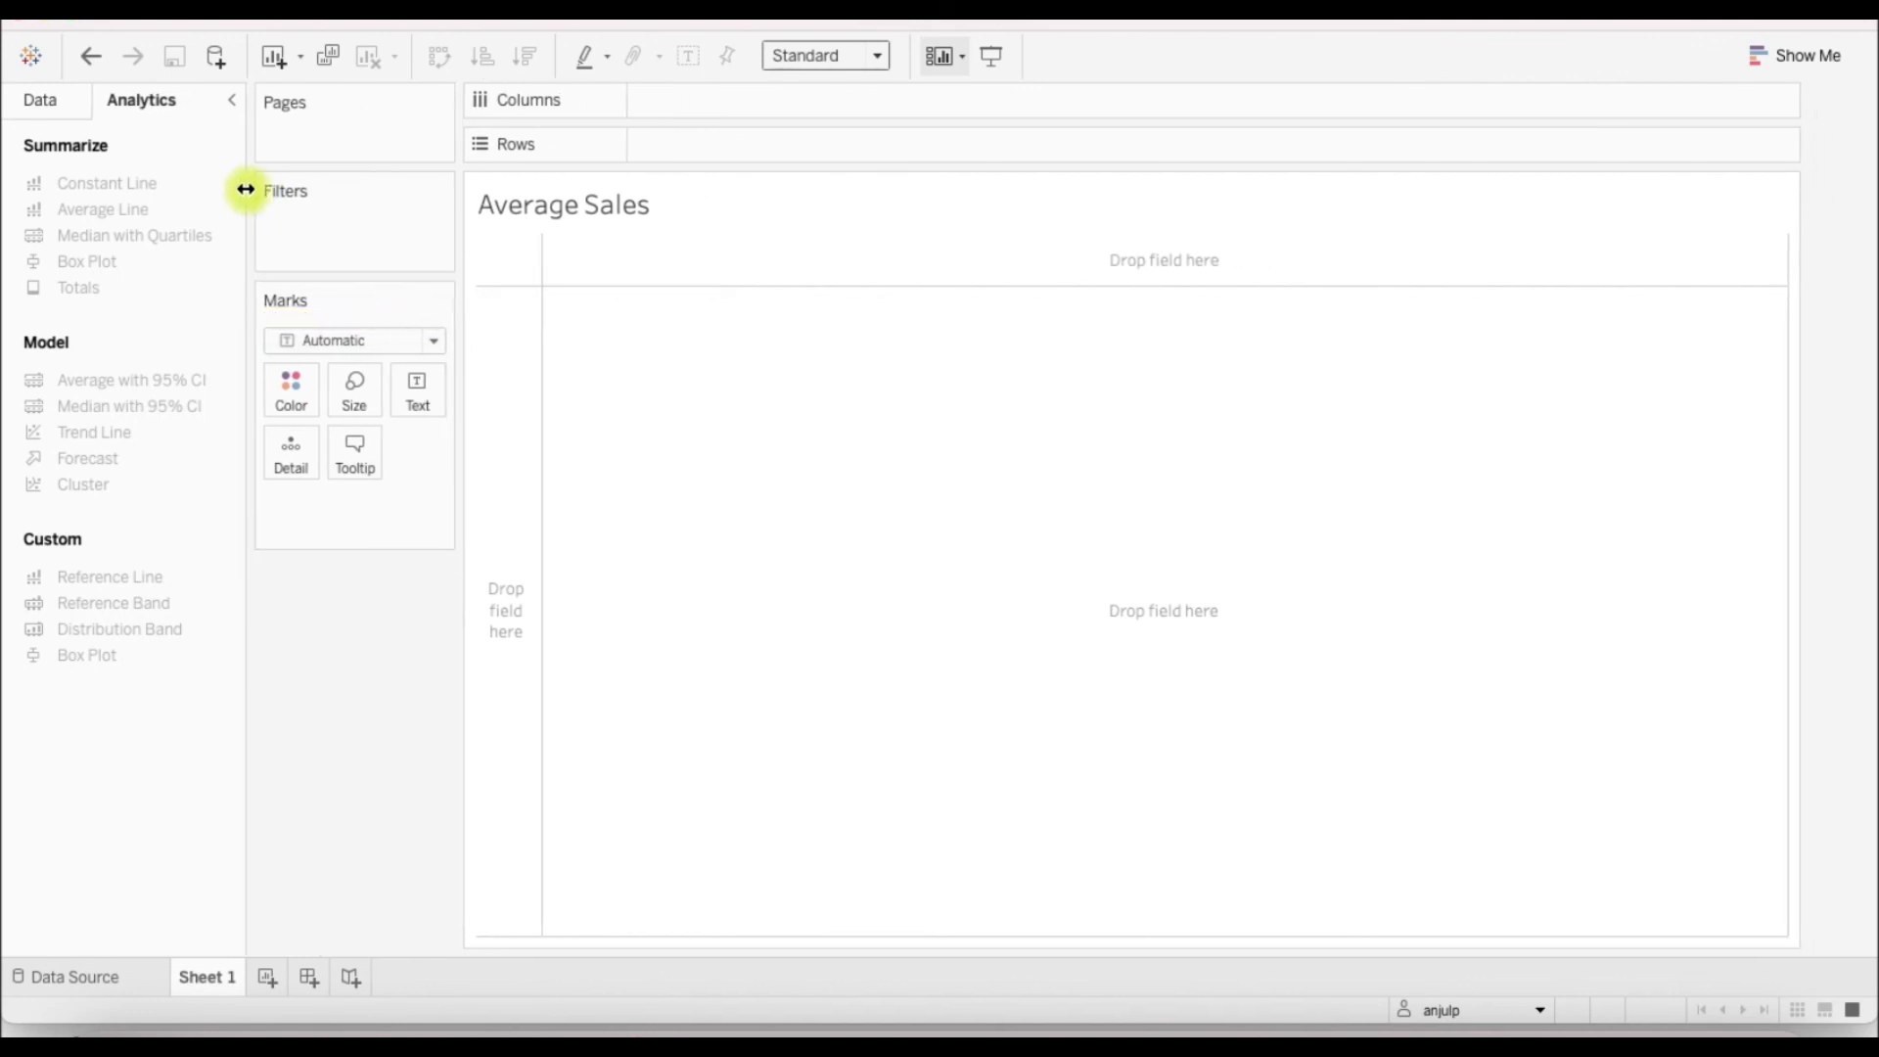
pyautogui.click(31, 102)
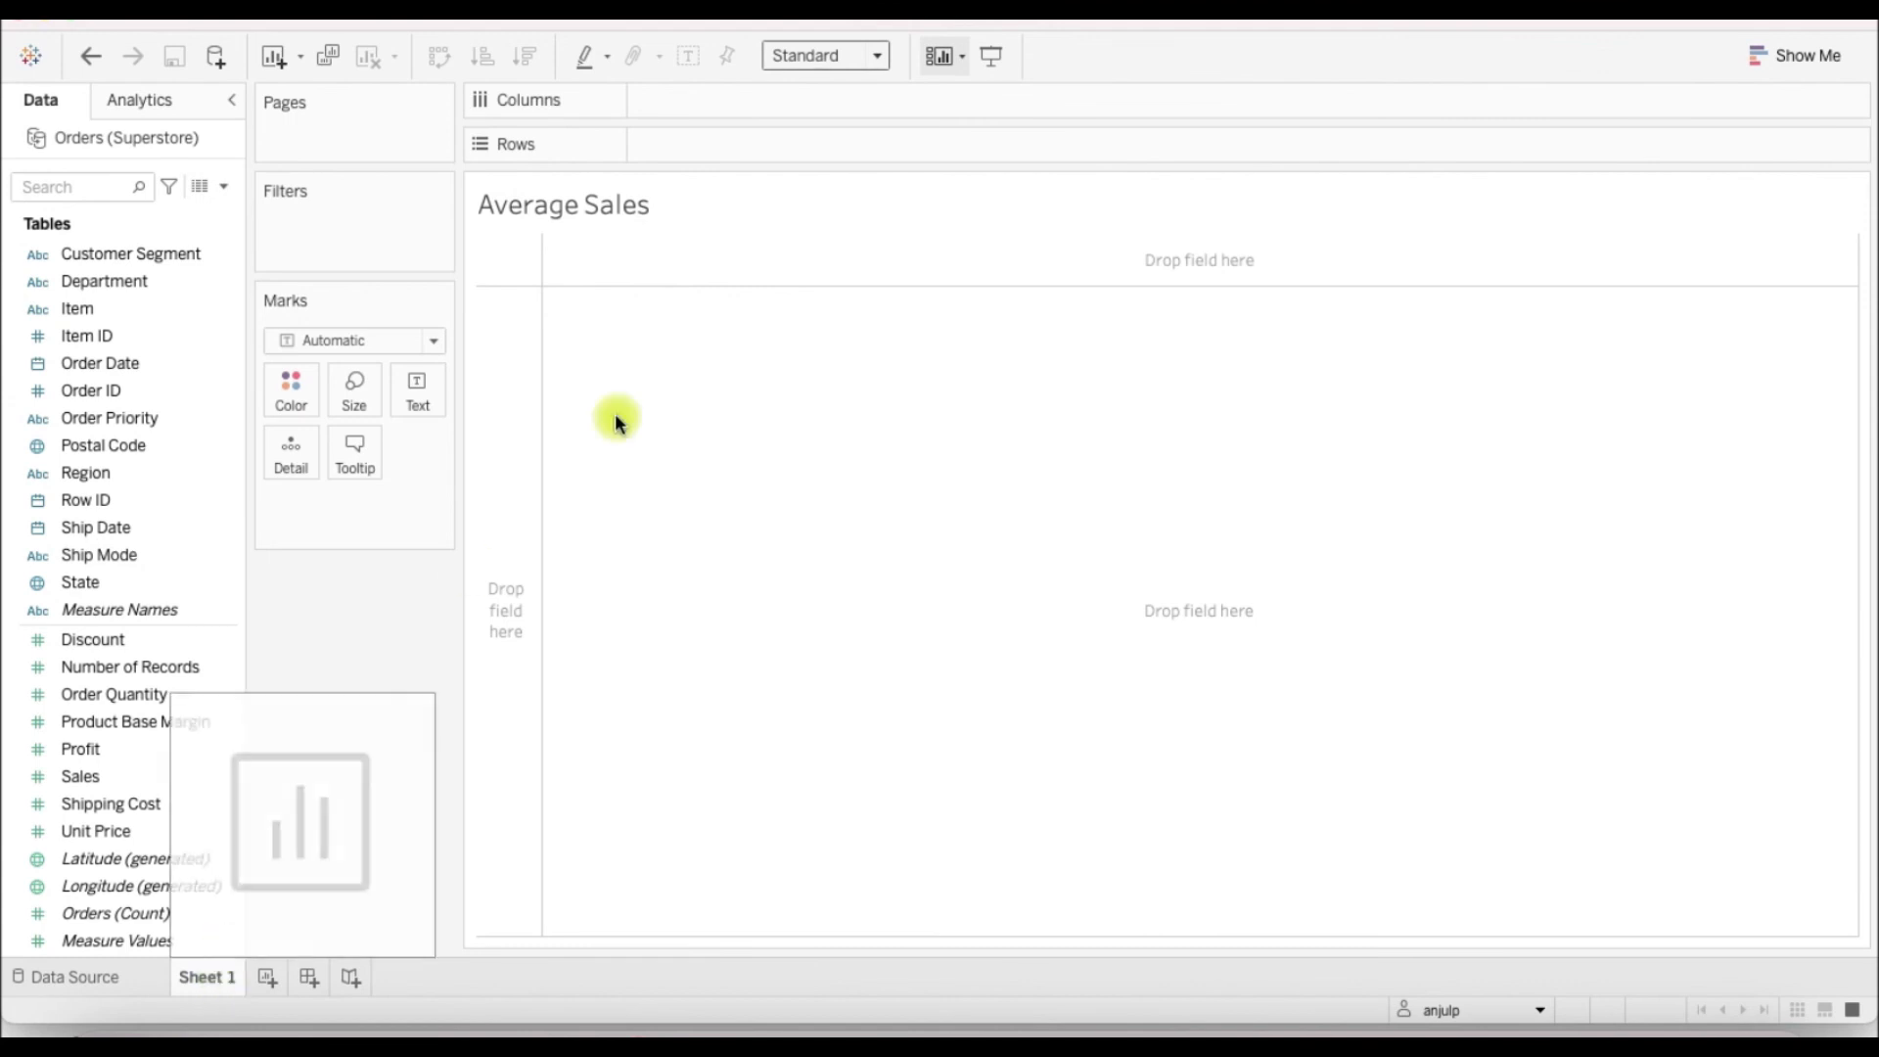
# Step: Add a new dashboard and a new story to the workbook, and return to Sheet 1
pyautogui.click(310, 977)
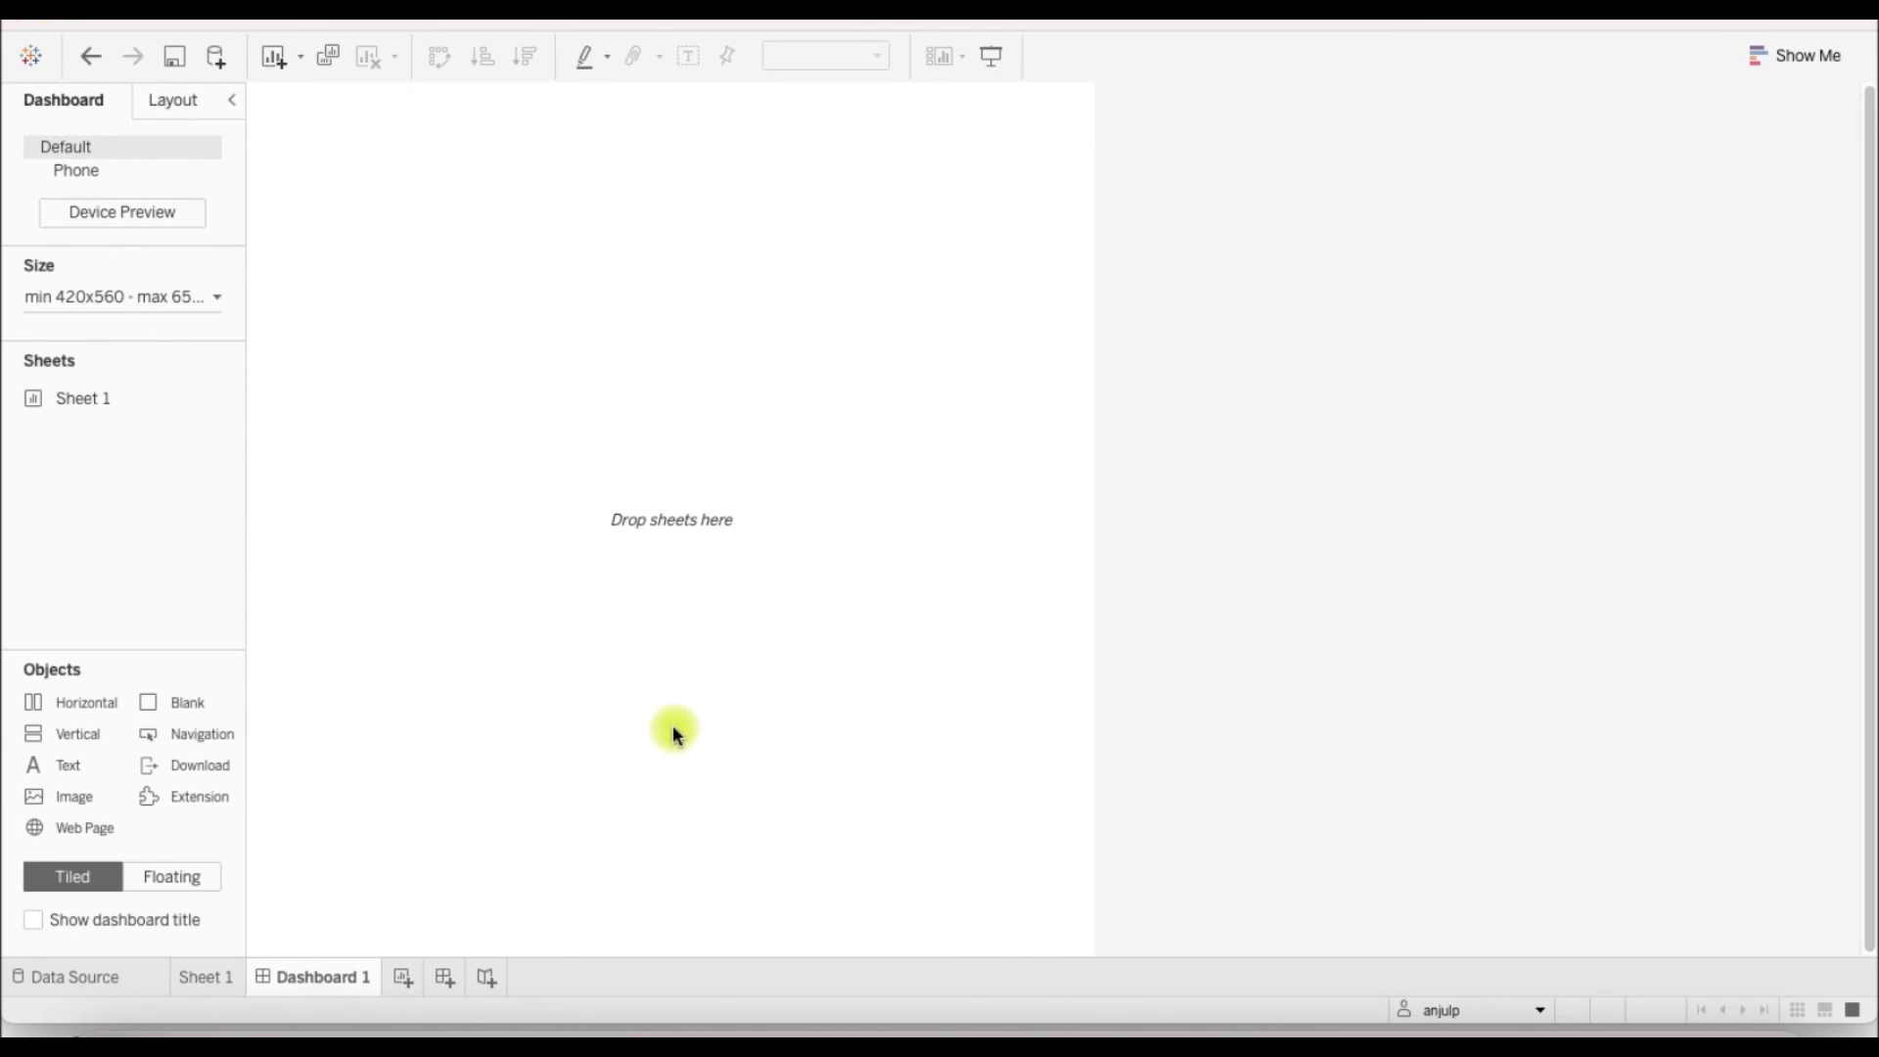
pyautogui.click(487, 979)
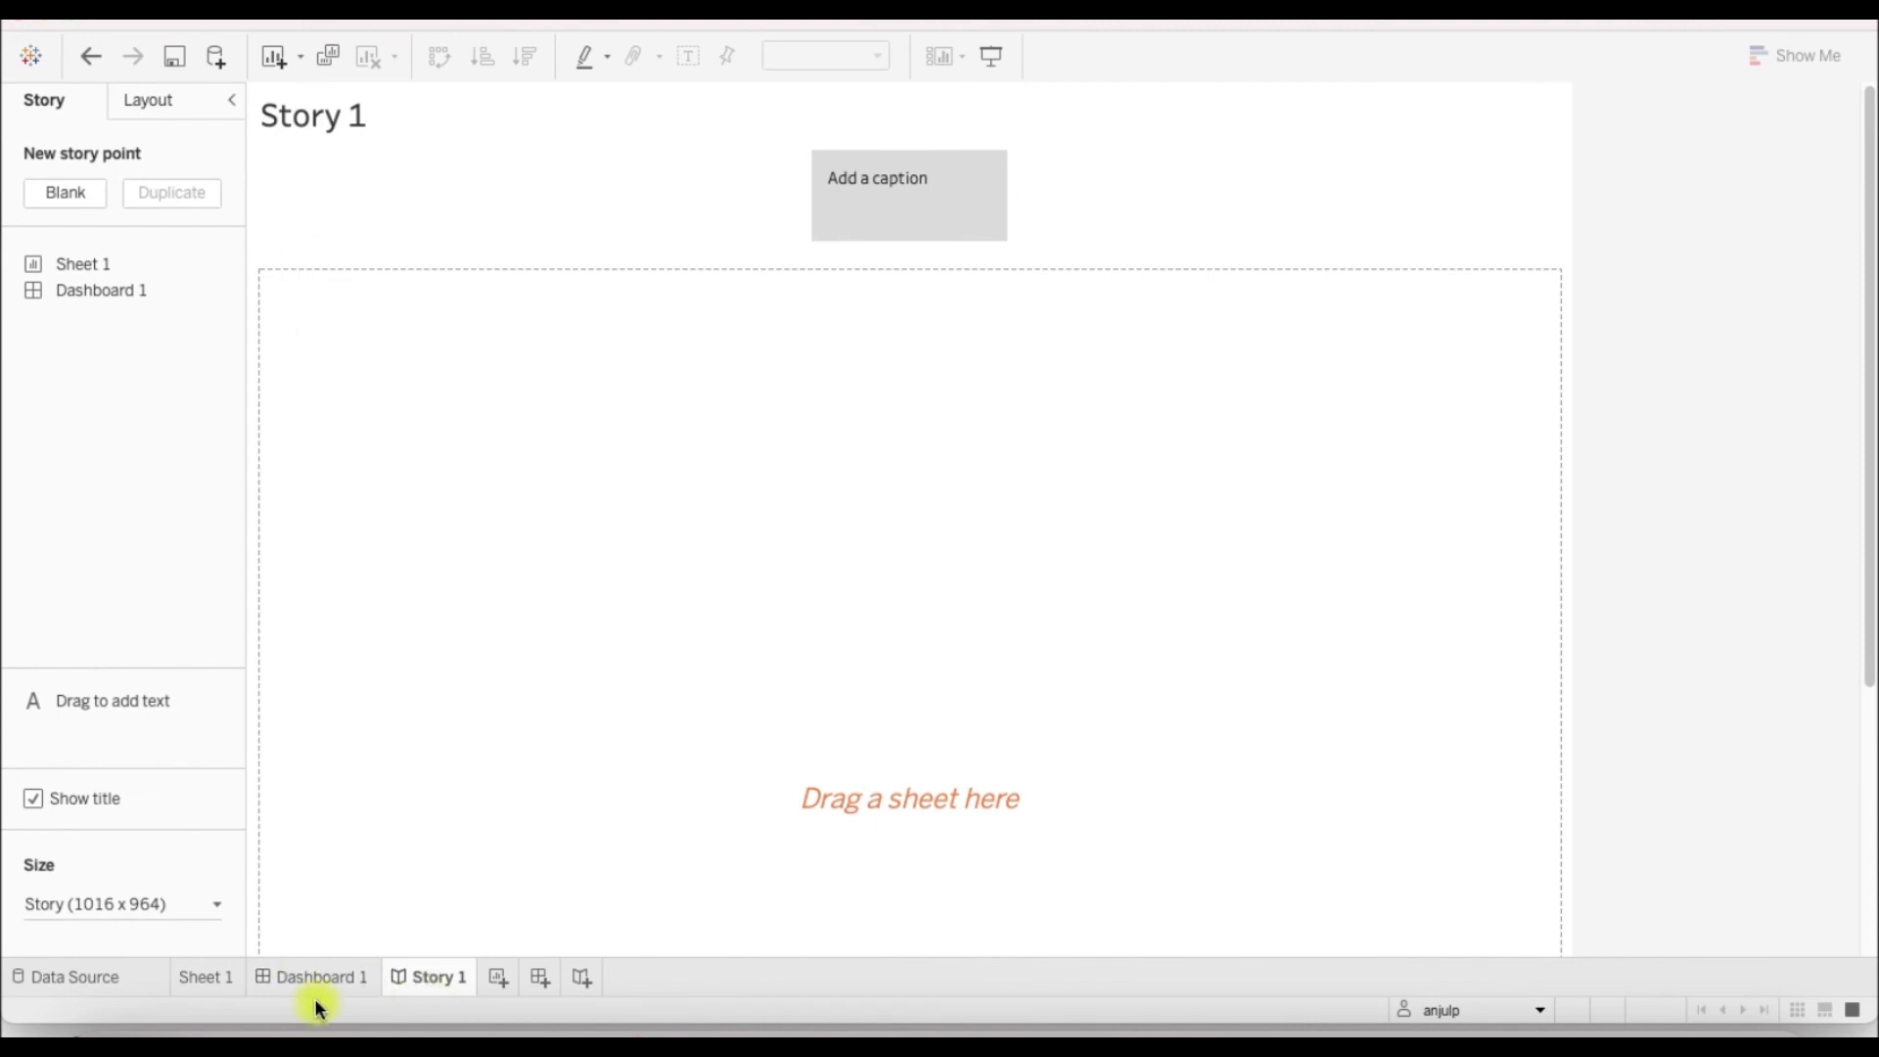
pyautogui.click(205, 986)
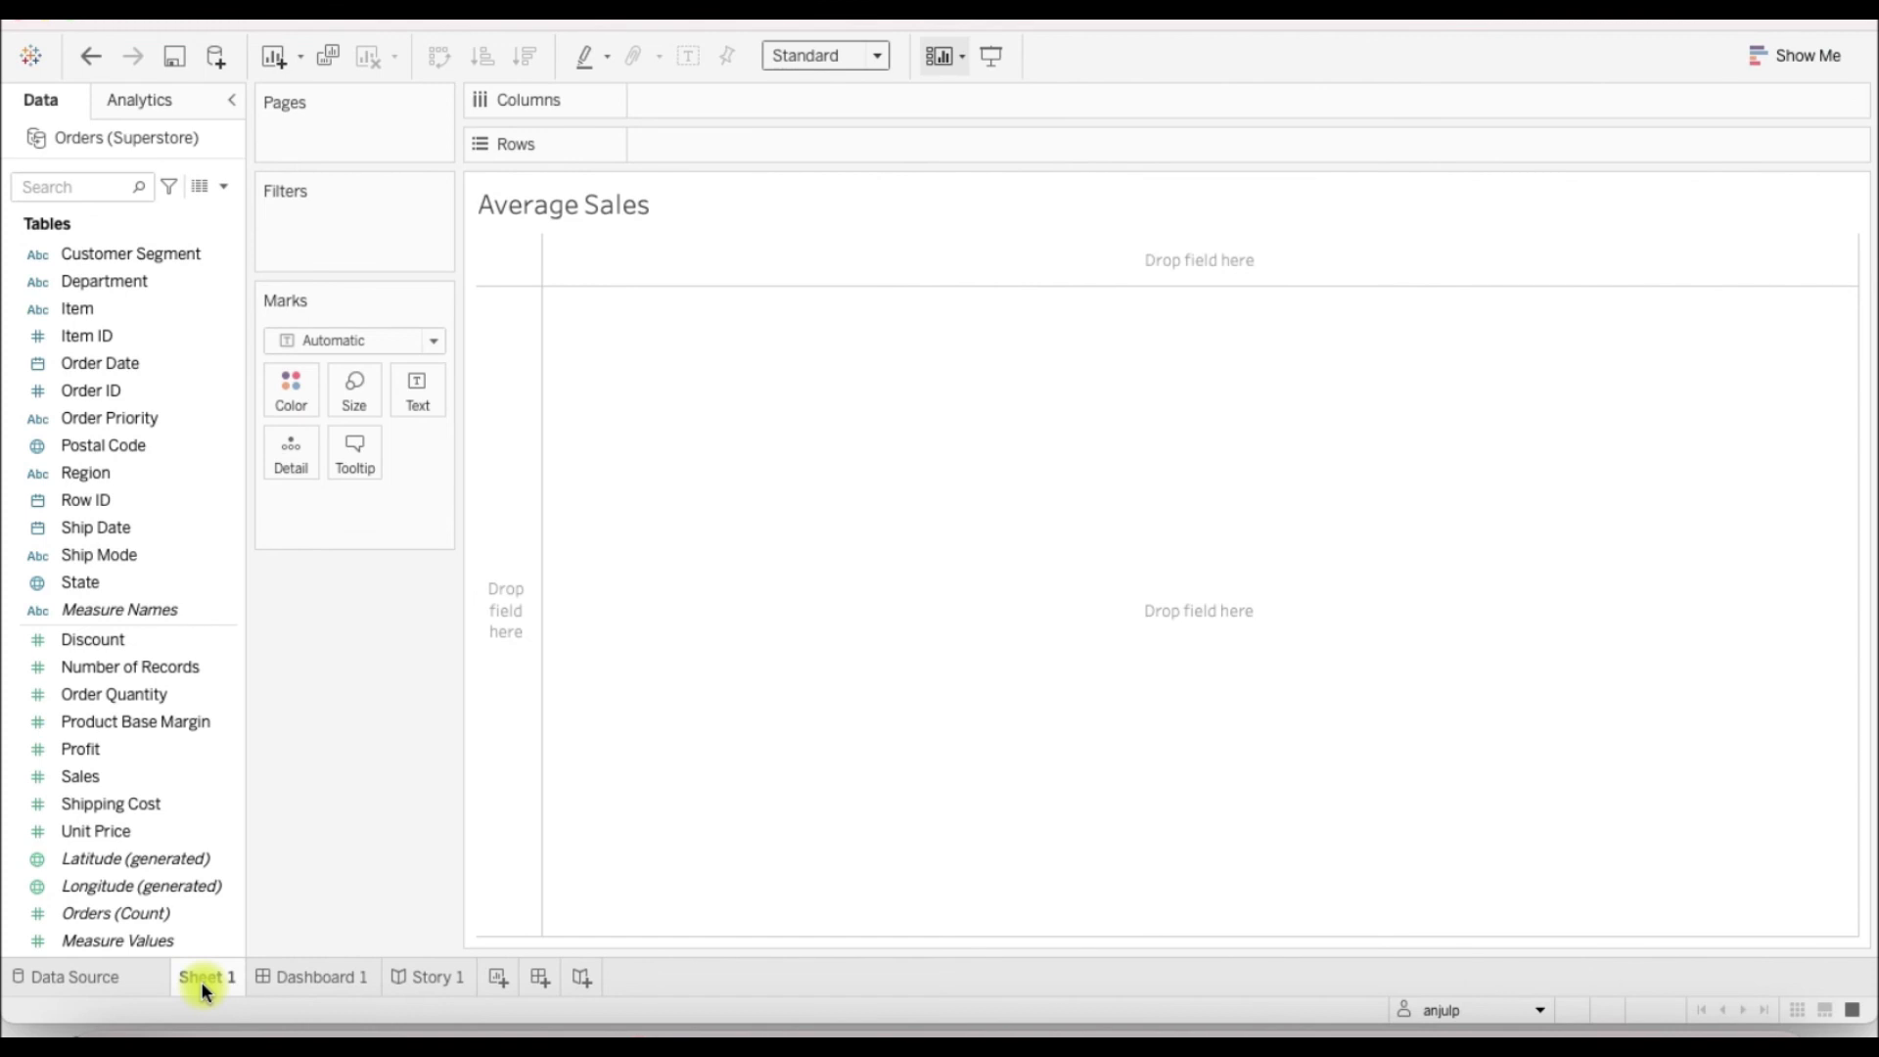